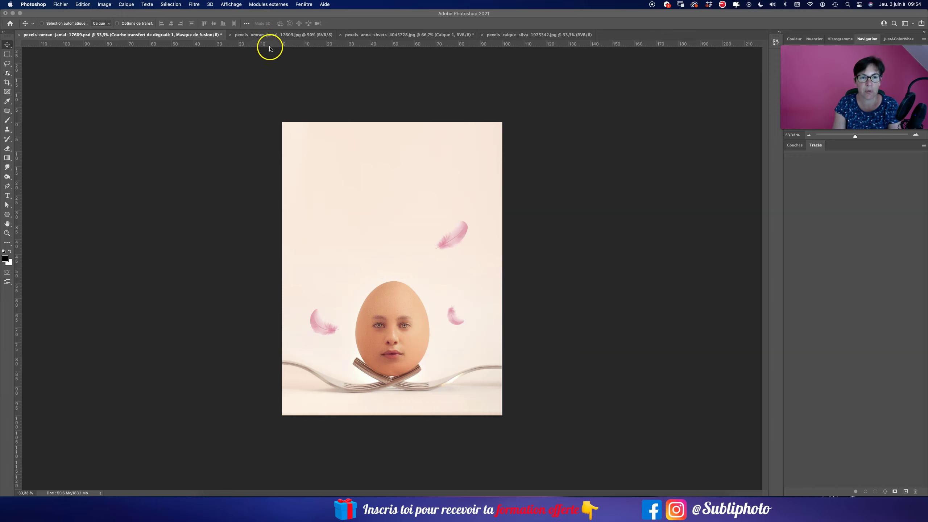
Step: Show the Layers panel (F7) with the finished egg composite's full layer stack
{"action": "key", "text": "F7"}
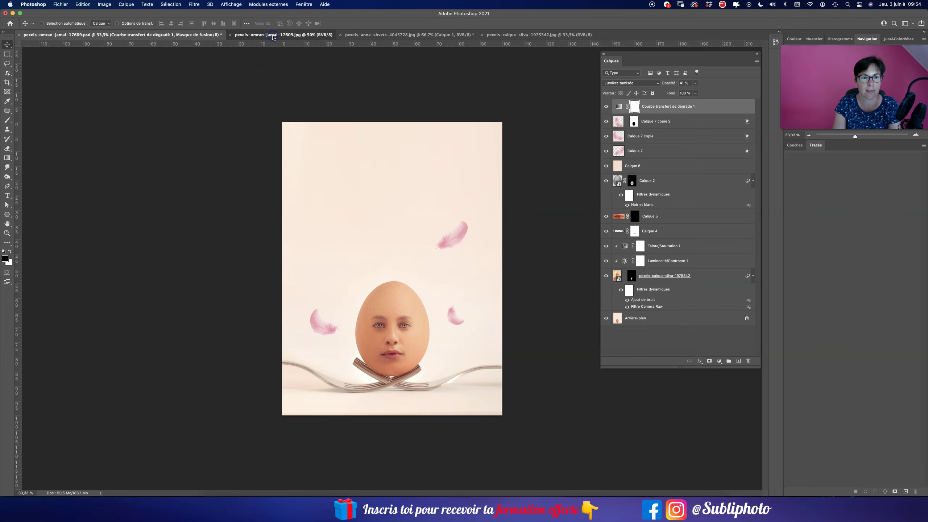
Step: Select and copy the entire bald woman's portrait, then go back to the egg-on-forks photo
{"action": "left_click", "coordinate": [272, 36]}
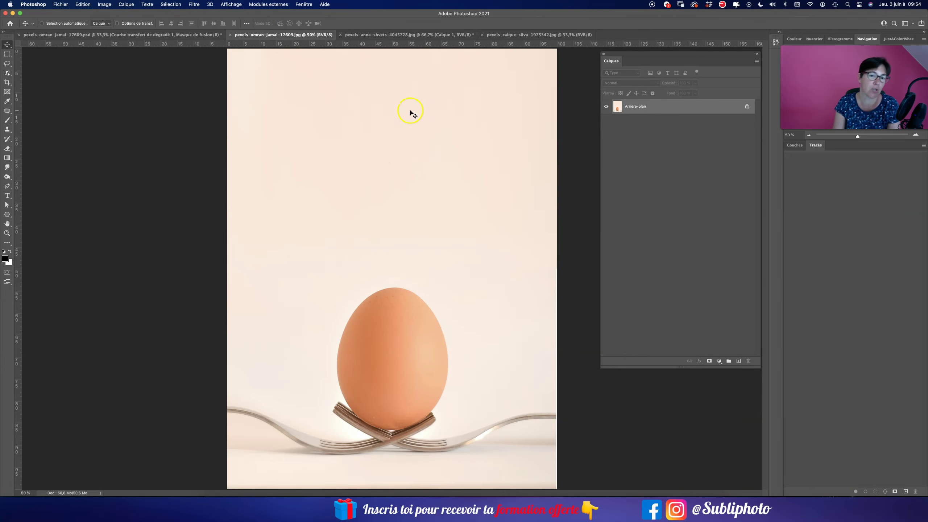
{"action": "left_click", "coordinate": [364, 35]}
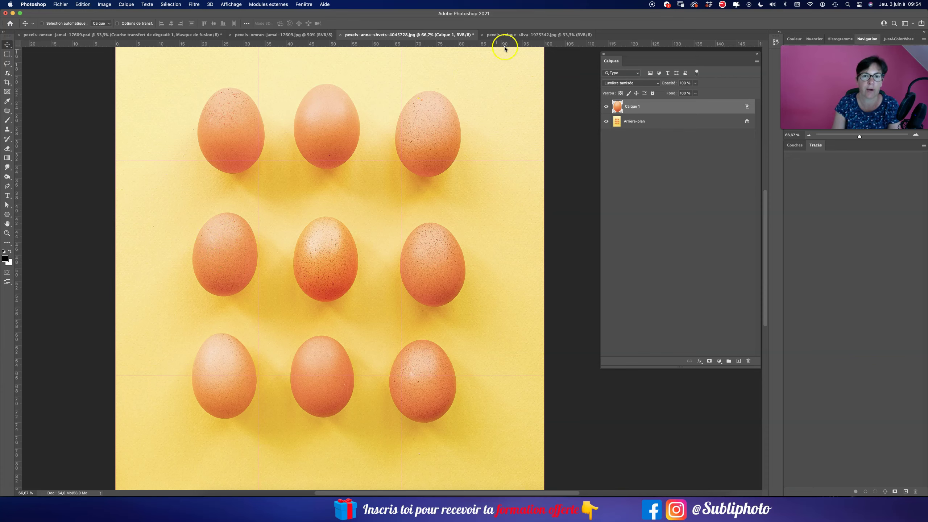
{"action": "left_click", "coordinate": [518, 34]}
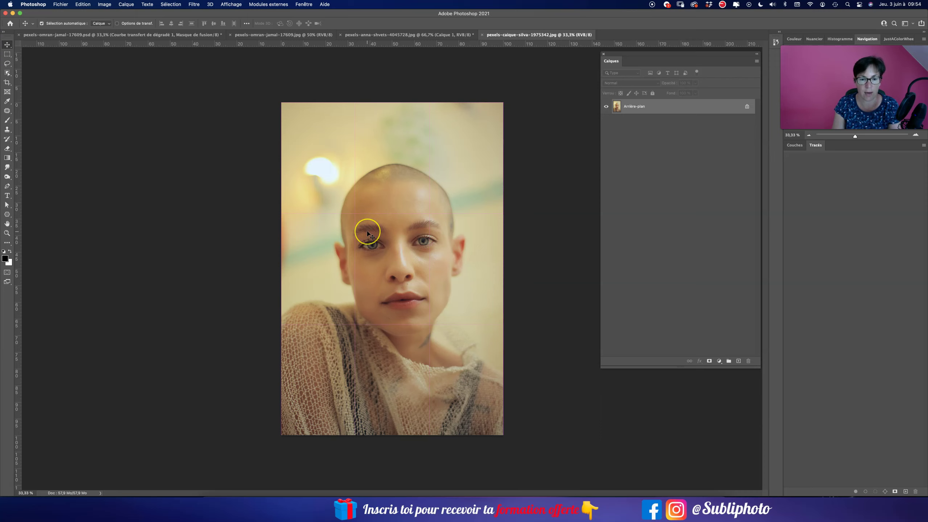
{"action": "key", "text": "super+a"}
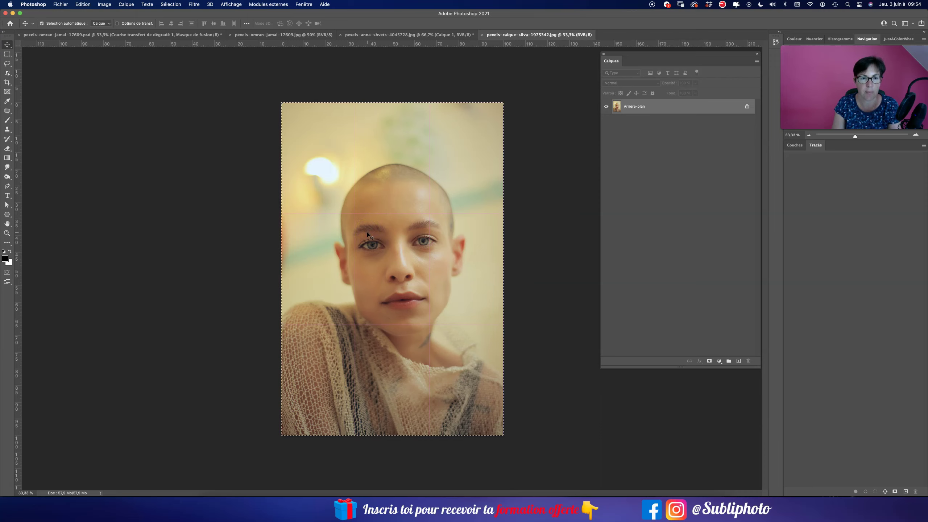
{"action": "left_click", "coordinate": [266, 38]}
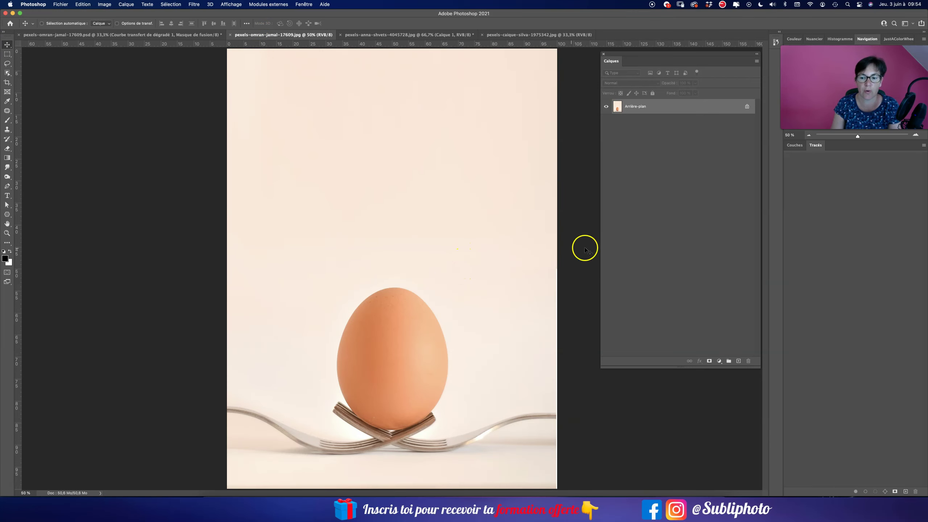
Step: Paste the portrait onto a new layer, convert it to a smart object, and set opacity to 36%
{"action": "left_click", "coordinate": [738, 361]}
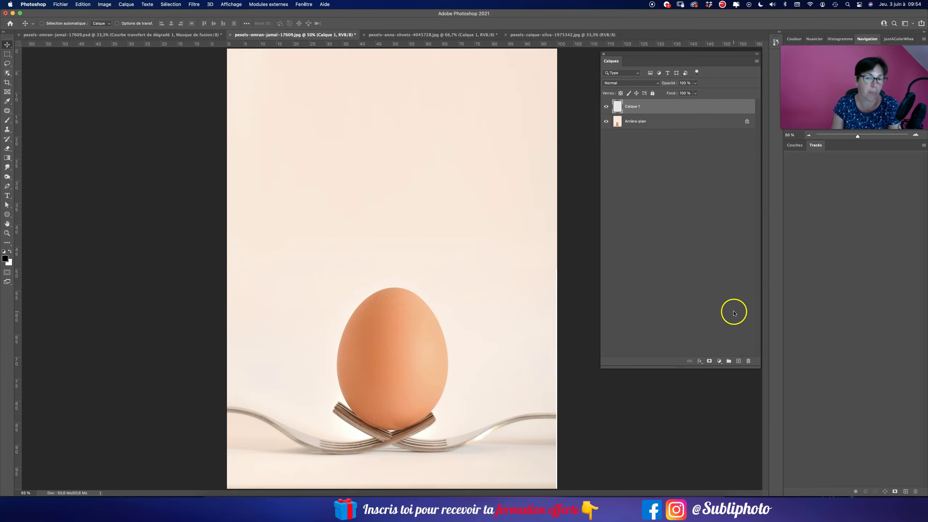
{"action": "key", "text": "super+v"}
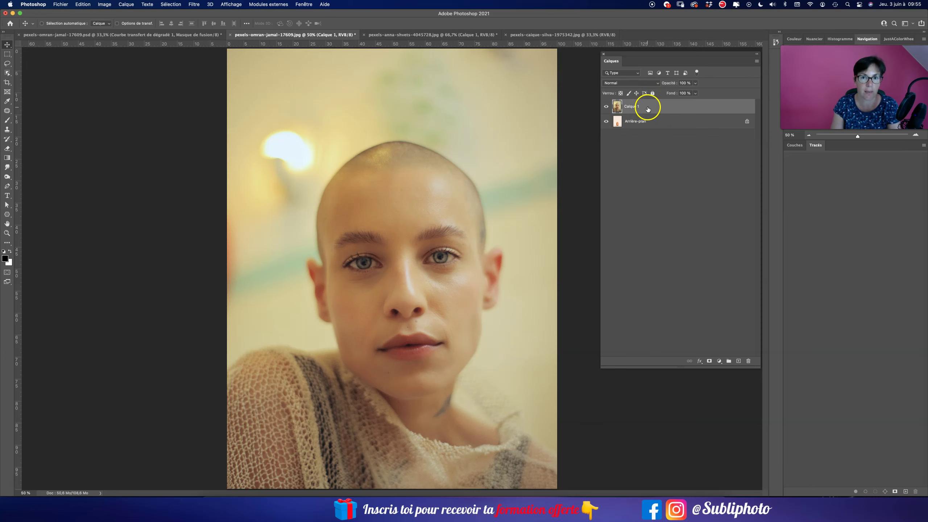
{"action": "right_click", "coordinate": [649, 110]}
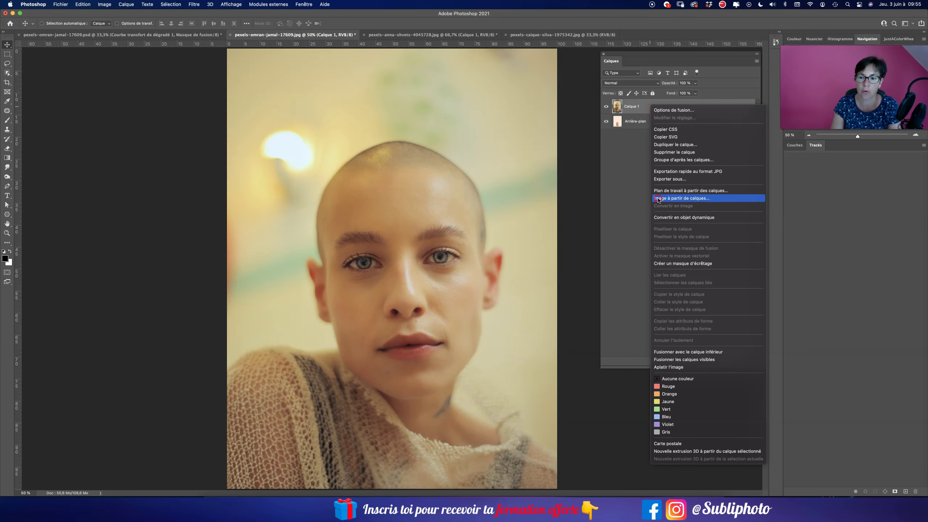
{"action": "left_click", "coordinate": [662, 218]}
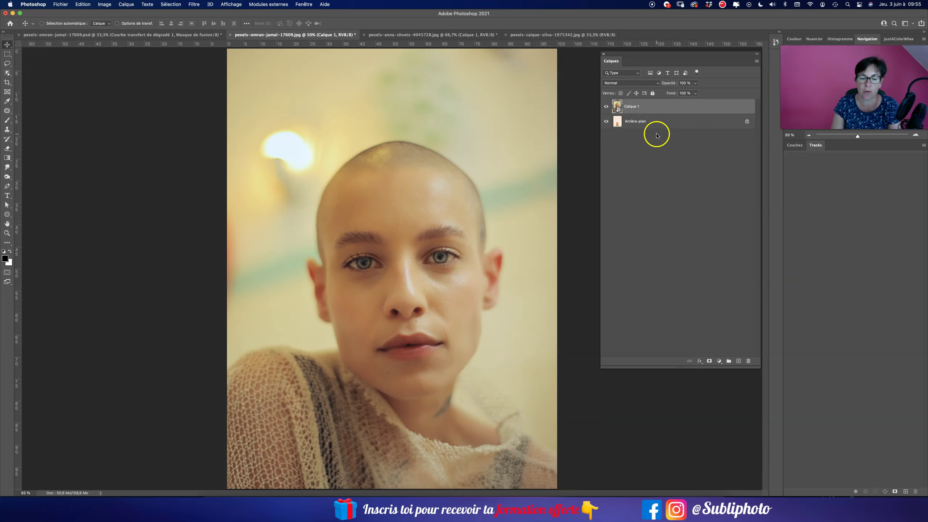
{"action": "left_click", "coordinate": [696, 84]}
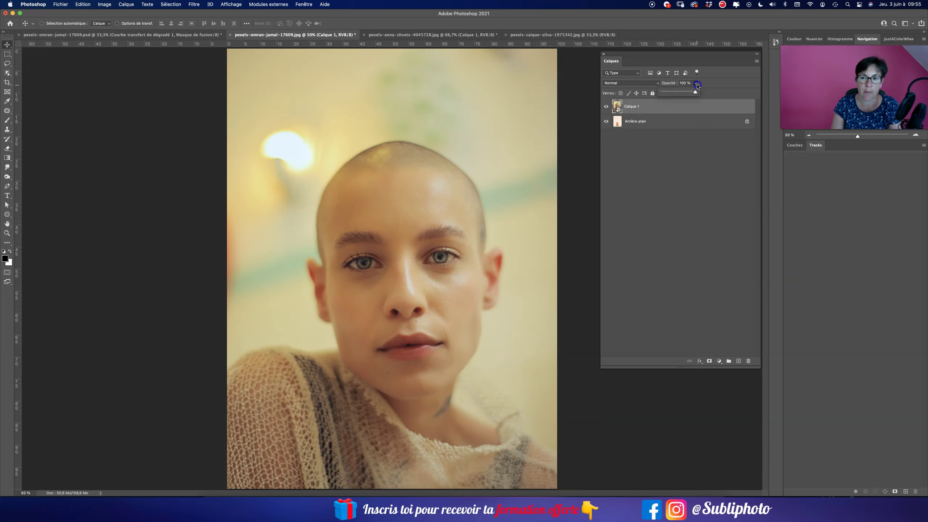
{"action": "left_click_drag", "start_coordinate": [675, 94], "coordinate": [676, 94]}
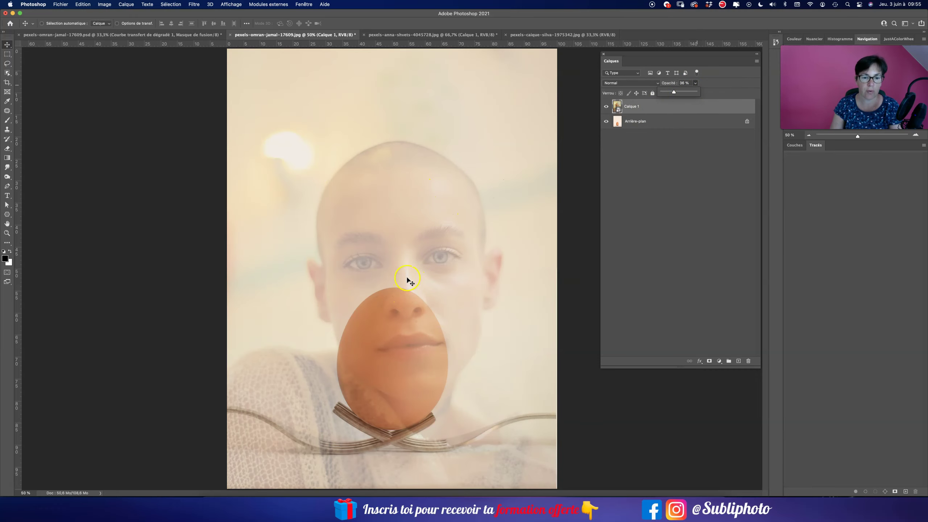
Step: Free-transform the portrait down to about 55.6% and move the face over the egg
{"action": "key", "text": "super+t"}
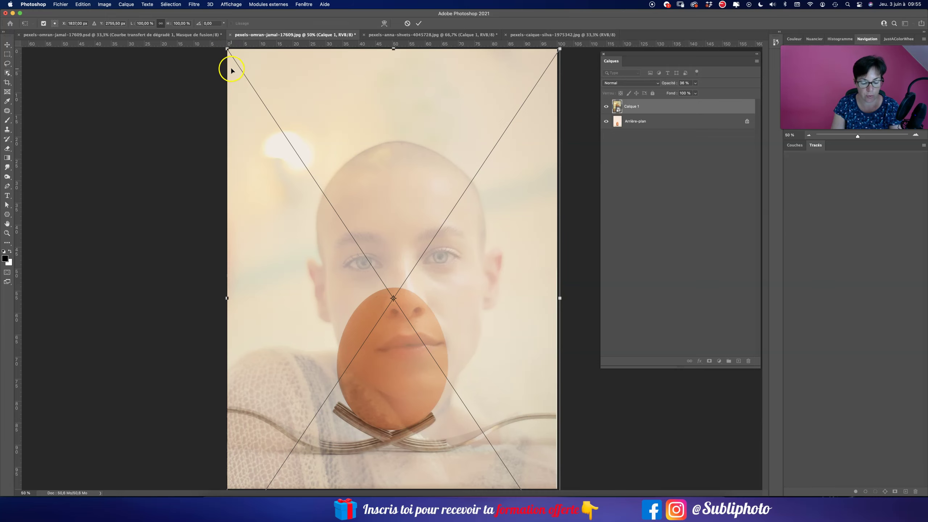
{"action": "left_click_drag", "start_coordinate": [227, 48], "coordinate": [365, 263]}
{"action": "left_click_drag", "start_coordinate": [383, 338], "coordinate": [308, 311]}
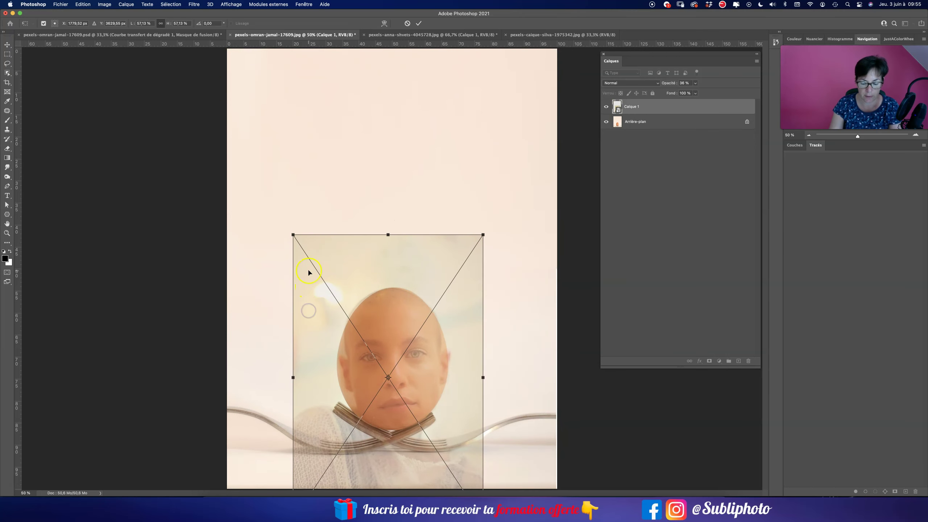
{"action": "key", "text": "super+1"}
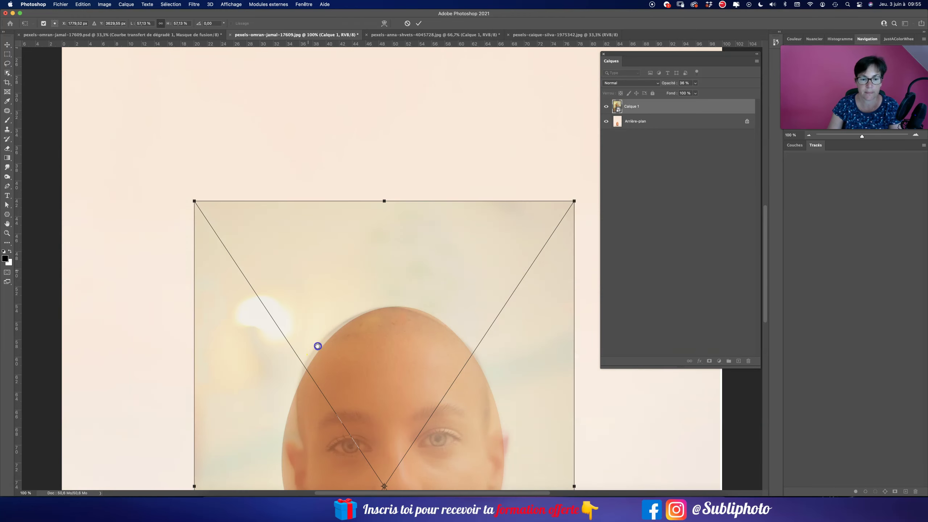
{"action": "mouse_move", "coordinate": [309, 272]}
{"action": "left_mouse_down"}
{"action": "mouse_move", "coordinate": [367, 265]}
{"action": "mouse_move", "coordinate": [384, 304]}
{"action": "left_mouse_up"}
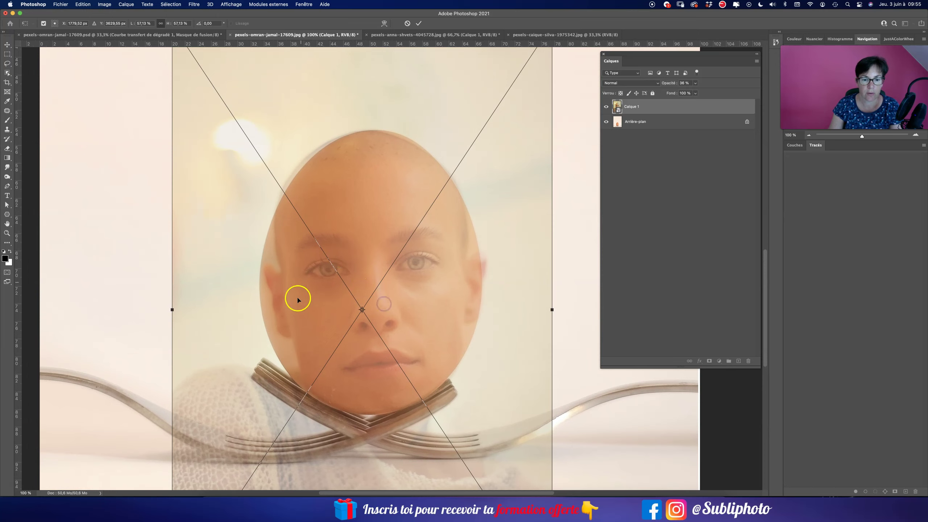
{"action": "key", "text": "super+minus"}
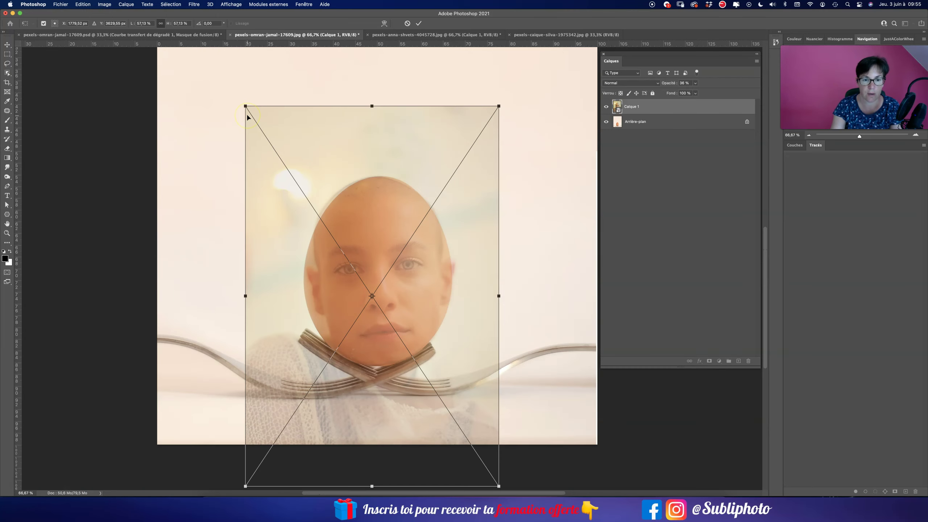
{"action": "left_click_drag", "start_coordinate": [244, 107], "coordinate": [251, 113]}
{"action": "left_click_drag", "start_coordinate": [323, 247], "coordinate": [321, 245]}
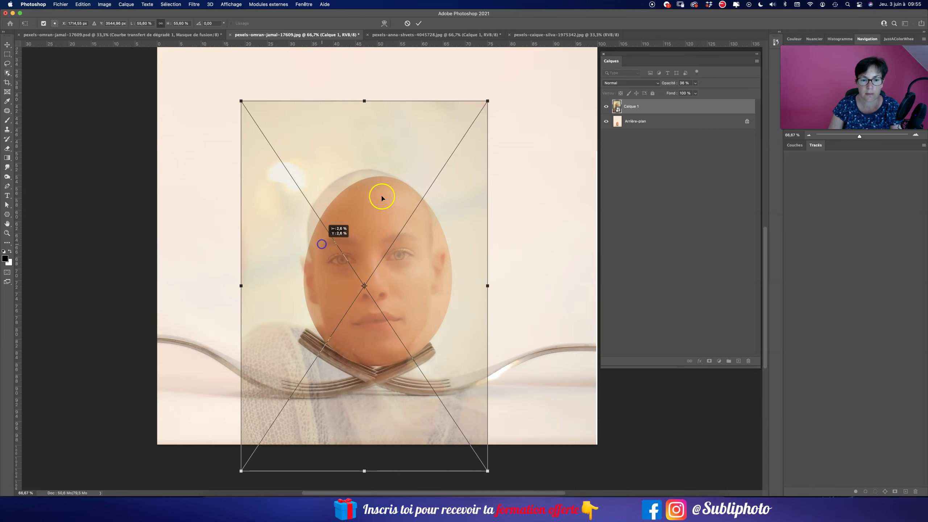
Step: Rotate the portrait about 3°, enlarge it to about 59%, fine-tune its position, and commit
{"action": "left_click_drag", "start_coordinate": [502, 93], "coordinate": [515, 100]}
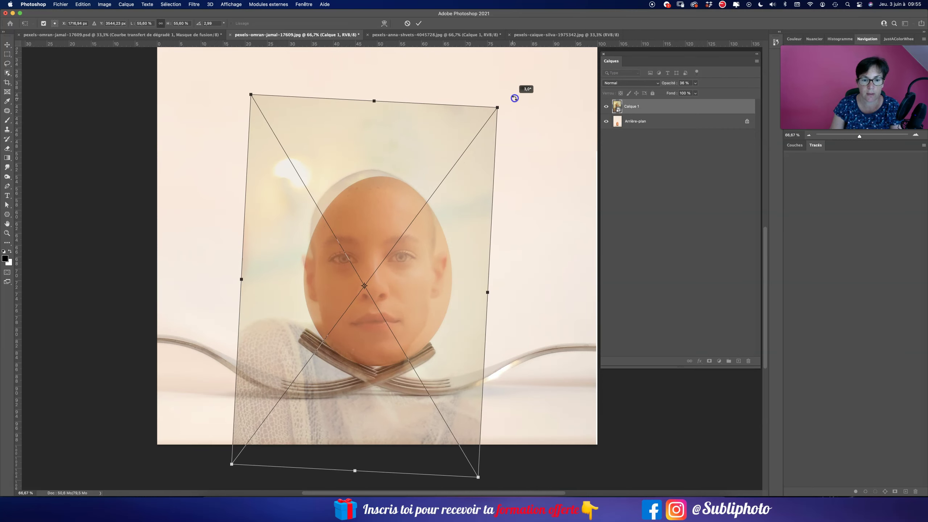
{"action": "left_click_drag", "start_coordinate": [370, 228], "coordinate": [373, 225]}
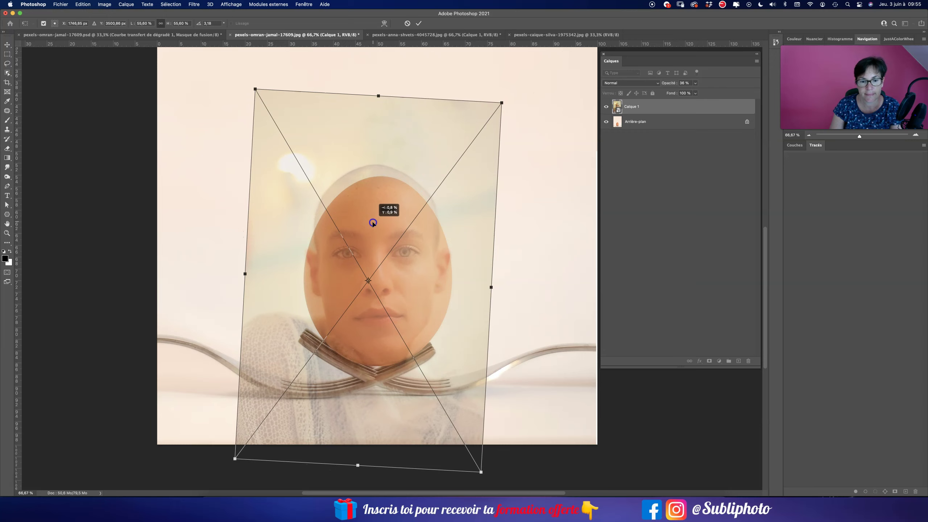
{"action": "left_click_drag", "start_coordinate": [372, 225], "coordinate": [372, 225]}
{"action": "left_click", "coordinate": [300, 145]}
{"action": "left_click_drag", "start_coordinate": [254, 92], "coordinate": [278, 74]}
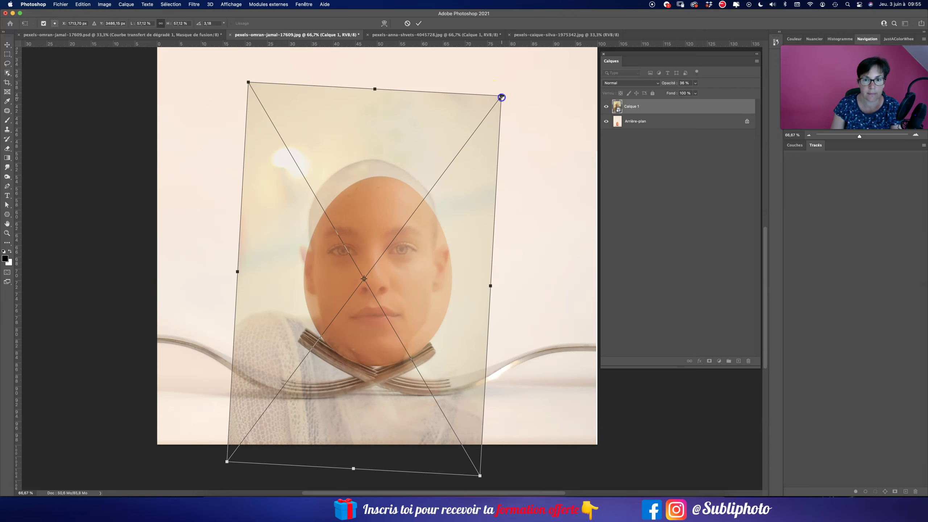
{"action": "left_click_drag", "start_coordinate": [502, 97], "coordinate": [505, 91]}
{"action": "left_click", "coordinate": [483, 475]}
{"action": "left_click_drag", "start_coordinate": [483, 475], "coordinate": [489, 485]}
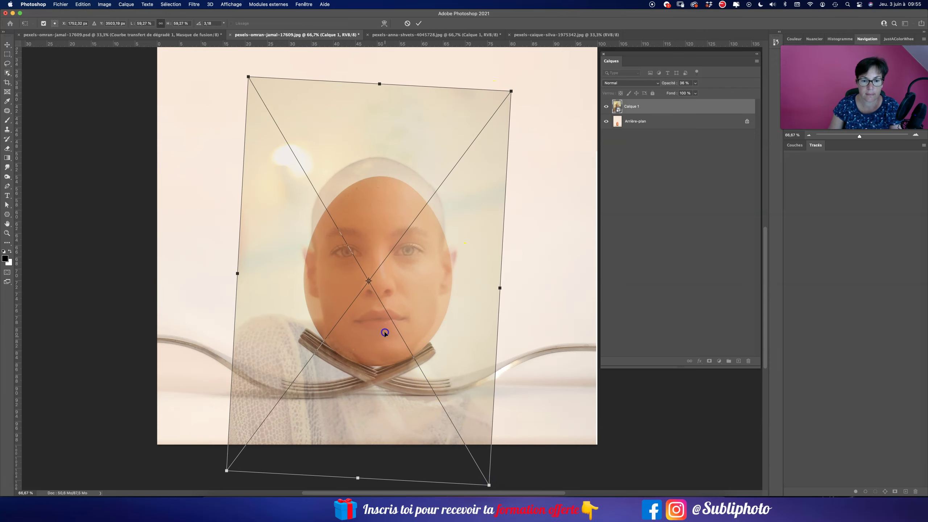
{"action": "left_click_drag", "start_coordinate": [385, 333], "coordinate": [383, 334]}
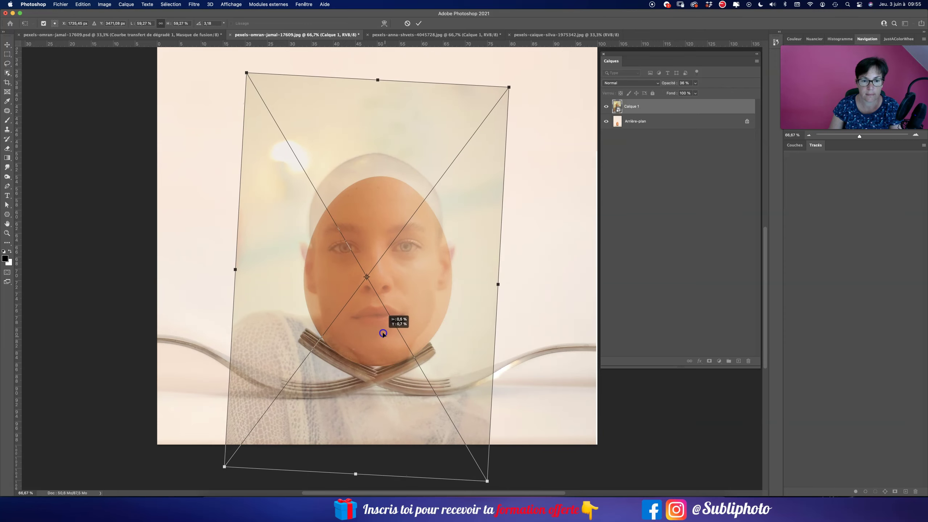
{"action": "left_click_drag", "start_coordinate": [383, 333], "coordinate": [383, 333]}
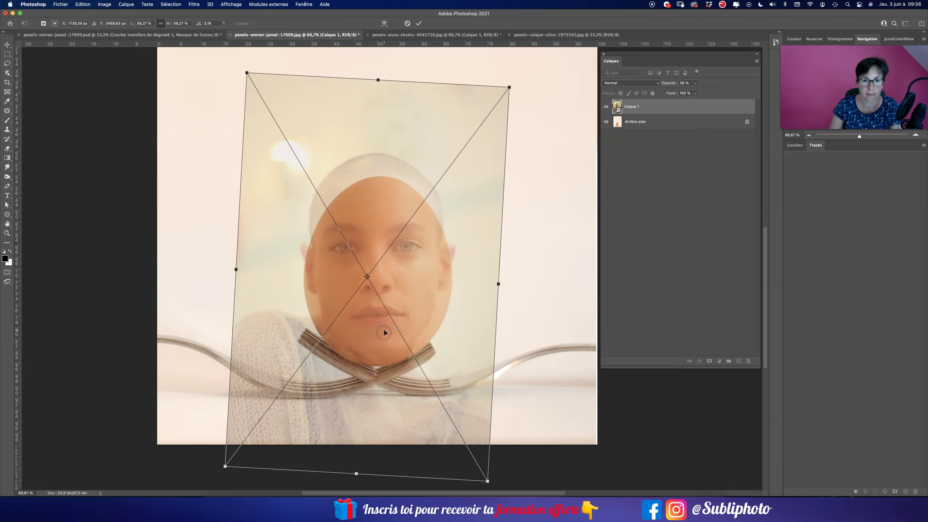
{"action": "left_click", "coordinate": [419, 23]}
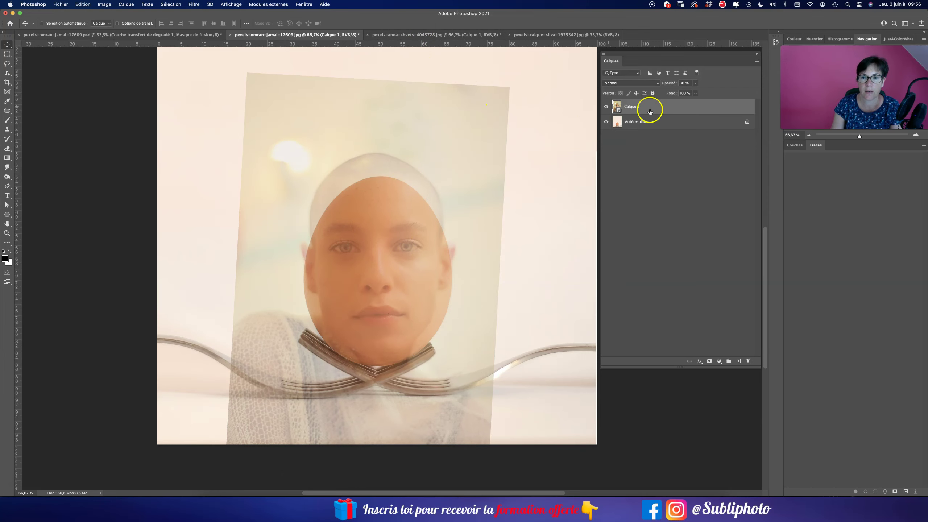
Step: Restore the portrait to 100% opacity, hide it, and make the background egg layer active
{"action": "left_click", "coordinate": [696, 83]}
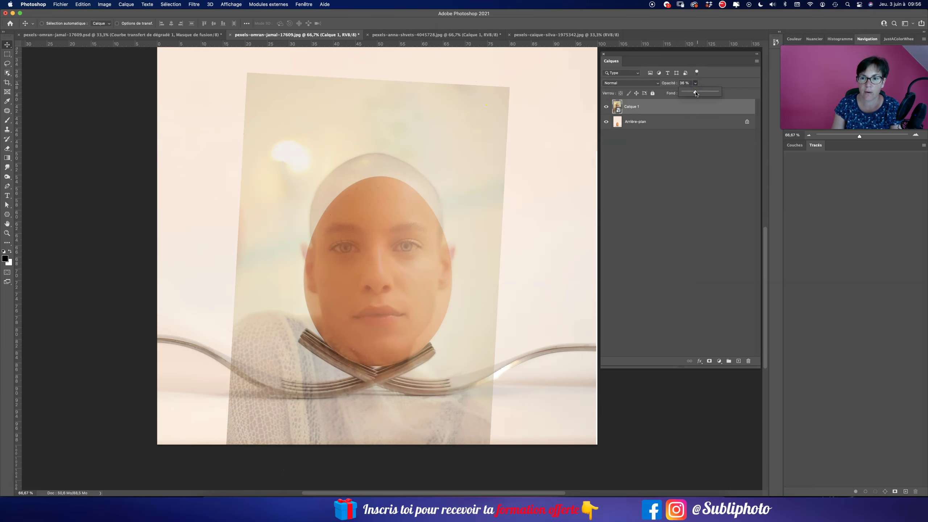
{"action": "left_click_drag", "start_coordinate": [711, 92], "coordinate": [723, 92]}
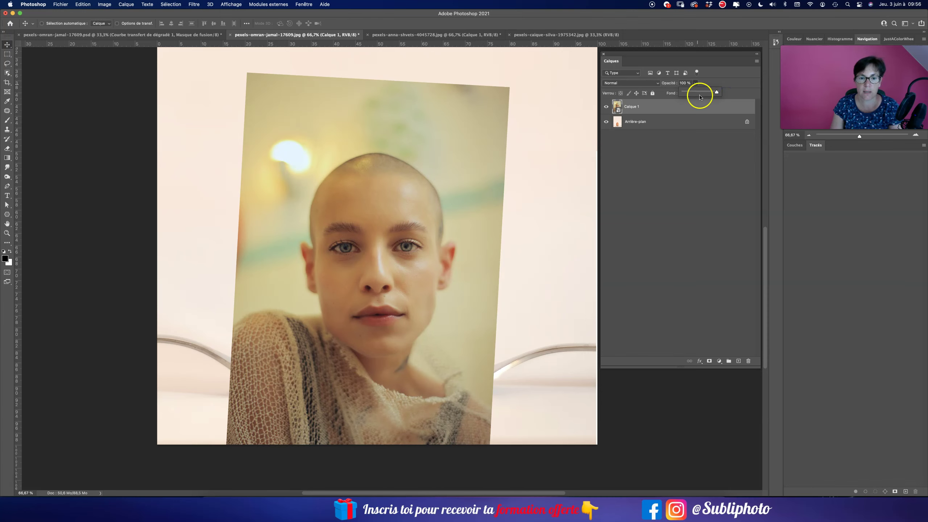
{"action": "left_click", "coordinate": [606, 107]}
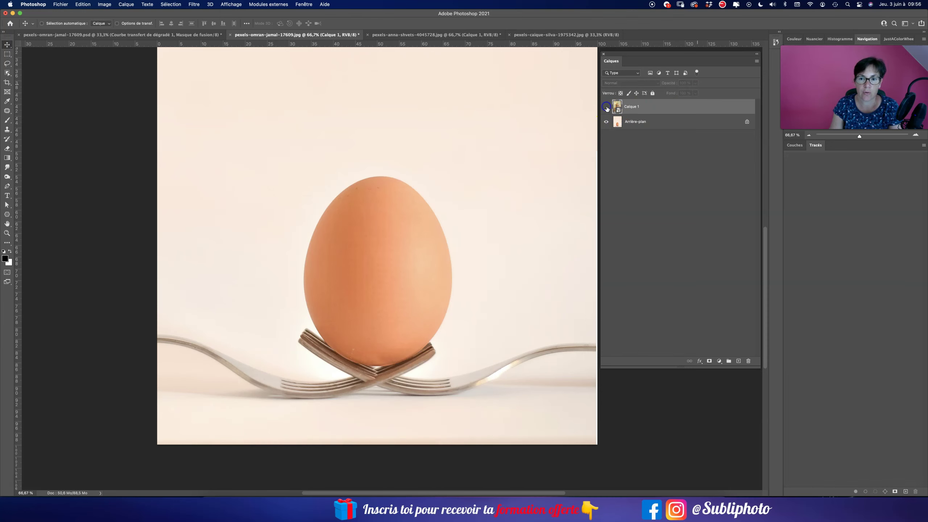
{"action": "left_click", "coordinate": [618, 112]}
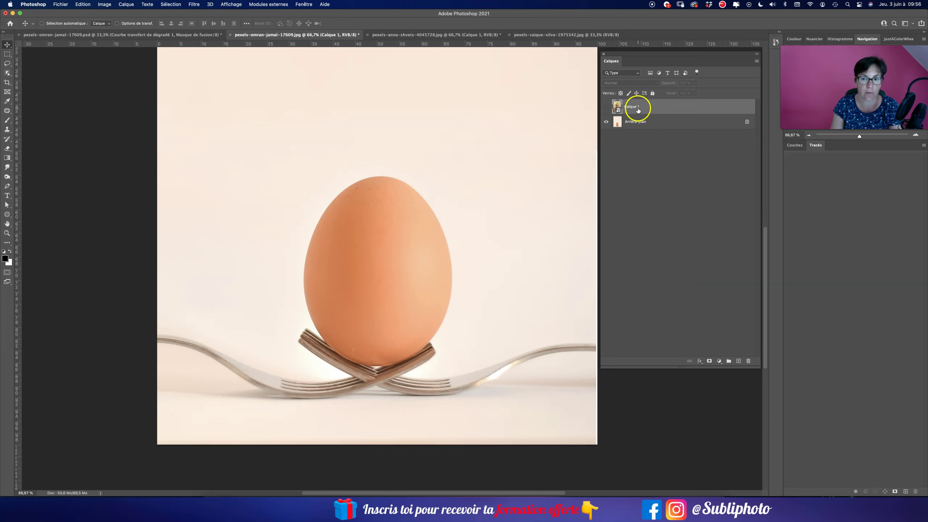
{"action": "left_click", "coordinate": [618, 123]}
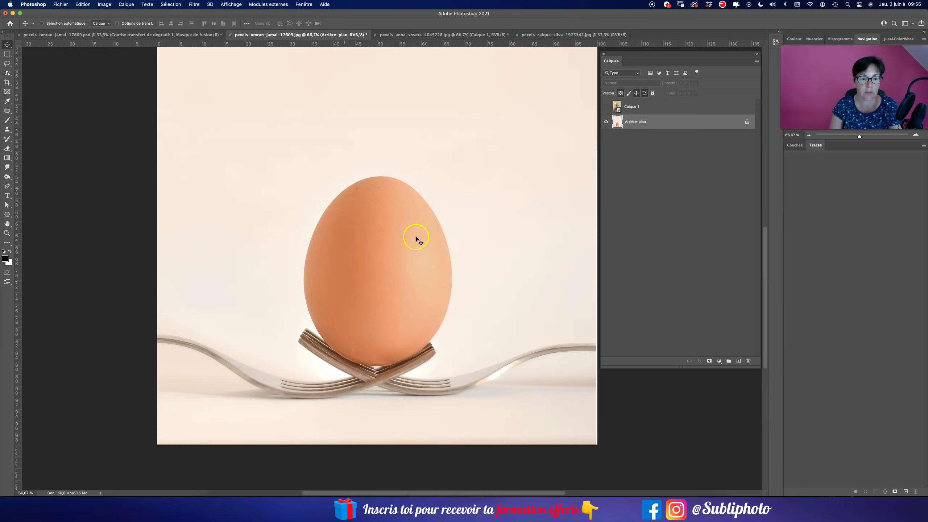
Step: Select the egg with the Object Selection Tool by framing it with a rectangle
{"action": "left_click", "coordinate": [7, 74]}
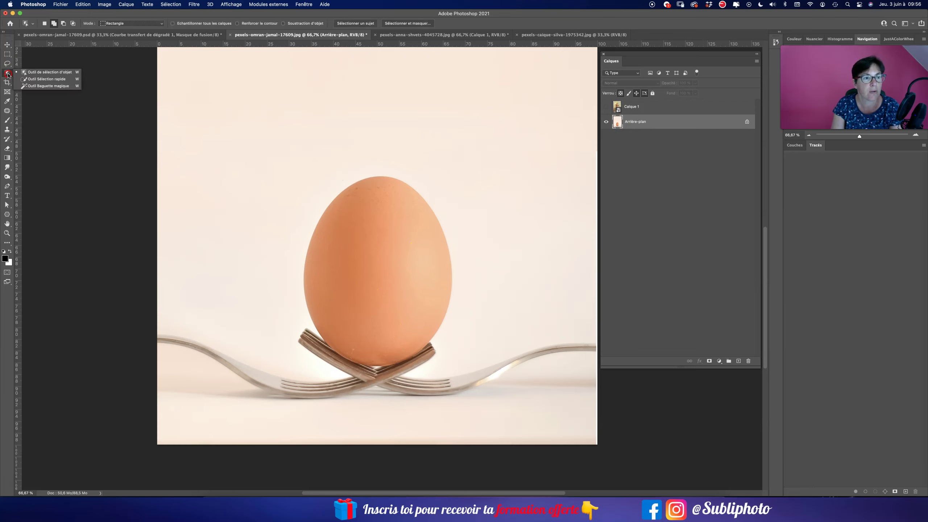
{"action": "left_click", "coordinate": [39, 75]}
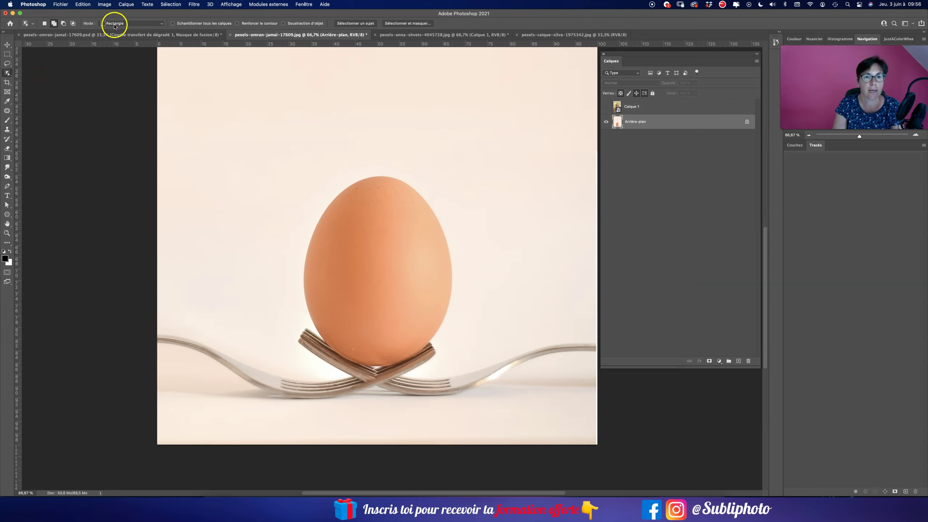
{"action": "left_click_drag", "start_coordinate": [289, 144], "coordinate": [467, 372]}
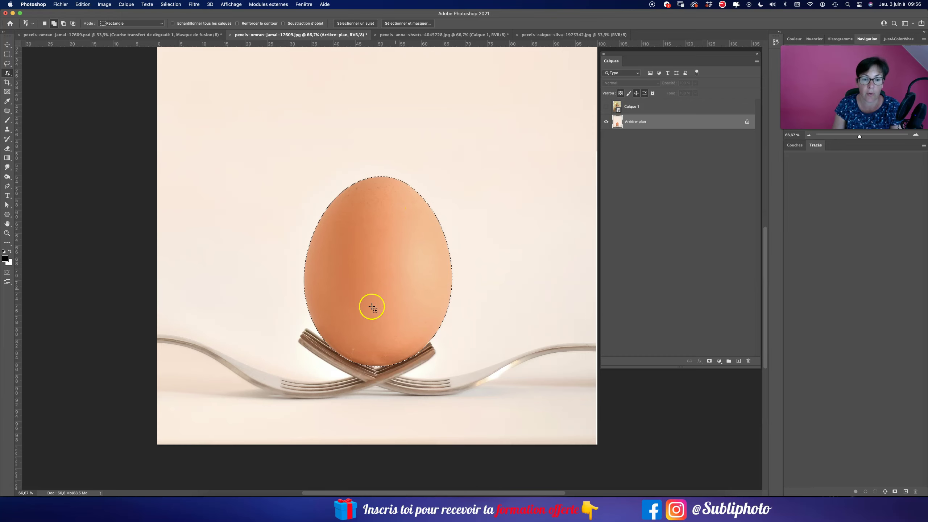
Step: Show Calque 1, mask it to the egg selection, set its opacity to 77%, and target the mask
{"action": "left_click", "coordinate": [606, 107]}
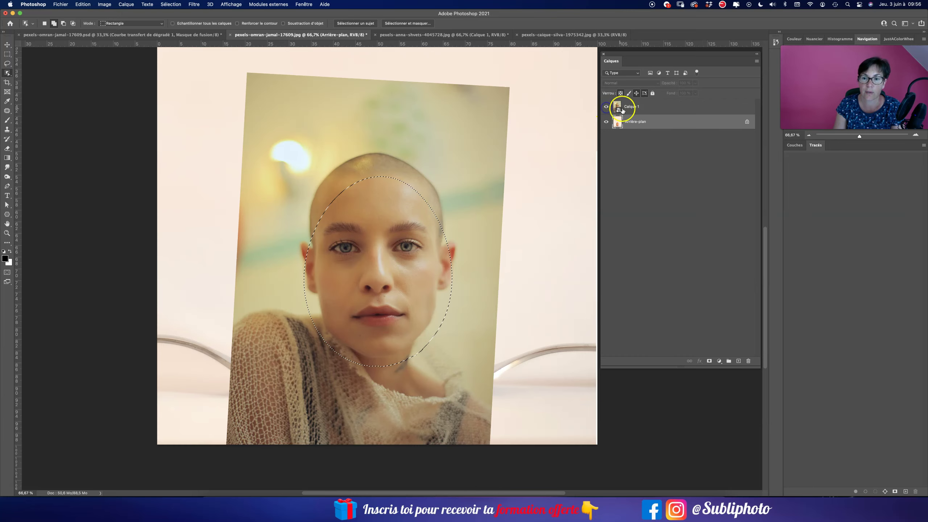
{"action": "left_click", "coordinate": [637, 106]}
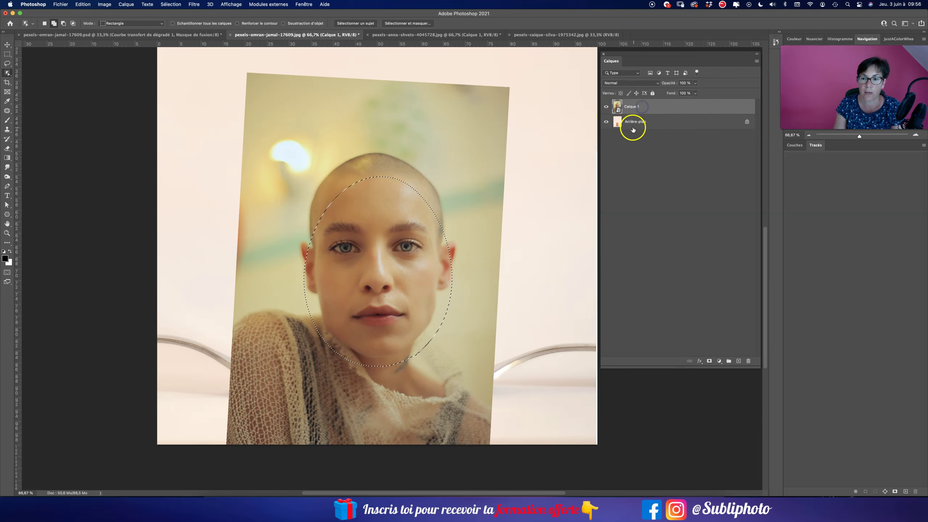
{"action": "left_click", "coordinate": [709, 361]}
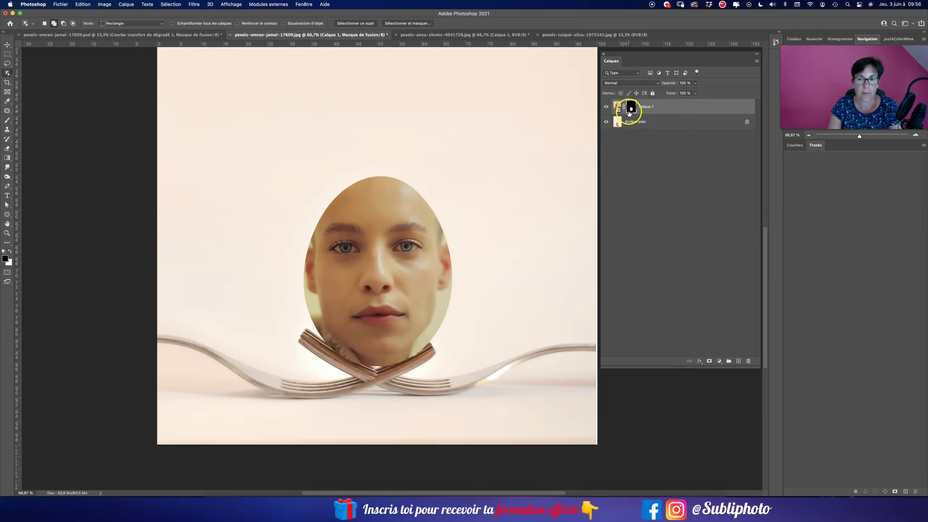
{"action": "left_click", "coordinate": [617, 108]}
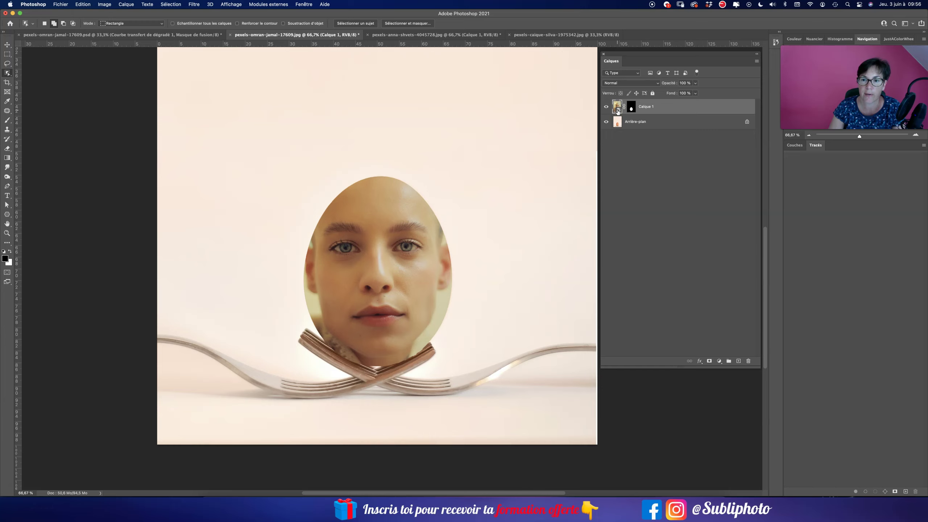
{"action": "left_click", "coordinate": [695, 84]}
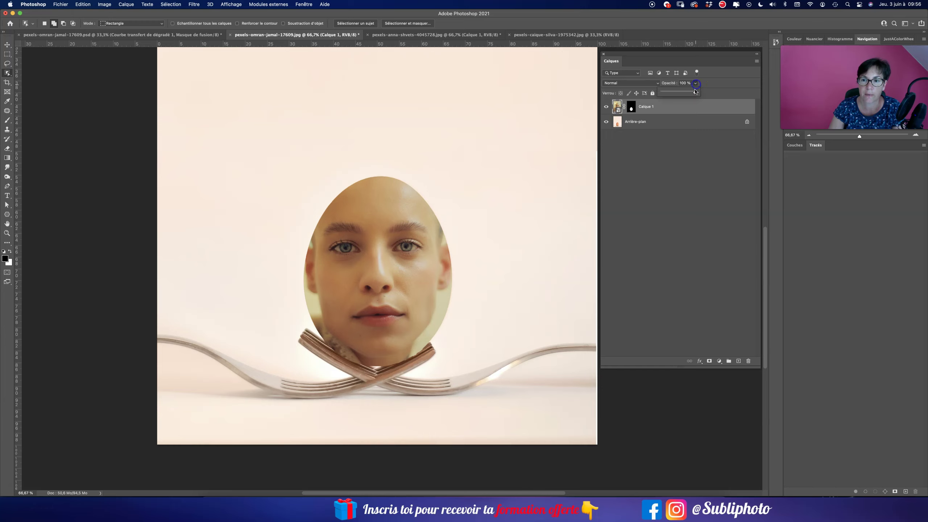
{"action": "left_click_drag", "start_coordinate": [689, 92], "coordinate": [688, 92]}
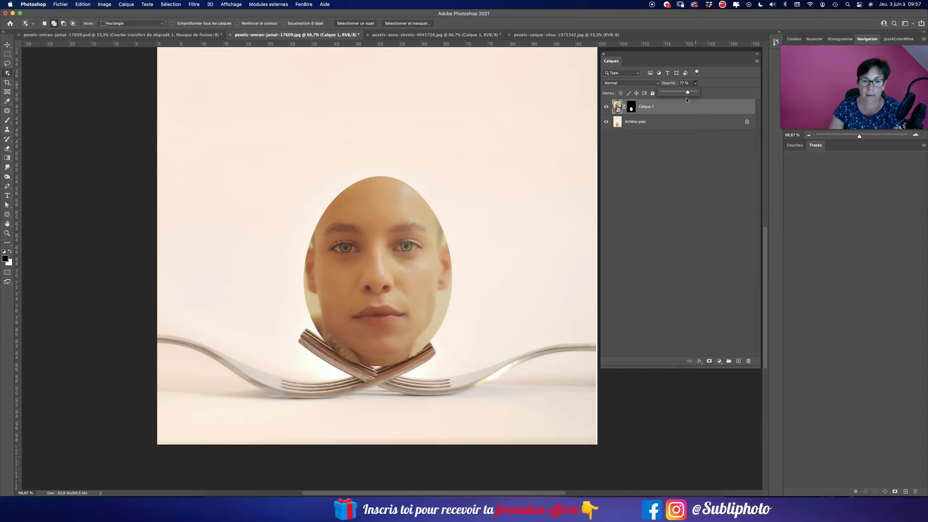
{"action": "left_click", "coordinate": [636, 112]}
Step: Set up the Brush at size 370 with 100% opacity
{"action": "key", "text": "b"}
{"action": "left_click_drag", "start_coordinate": [408, 201], "coordinate": [425, 200]}
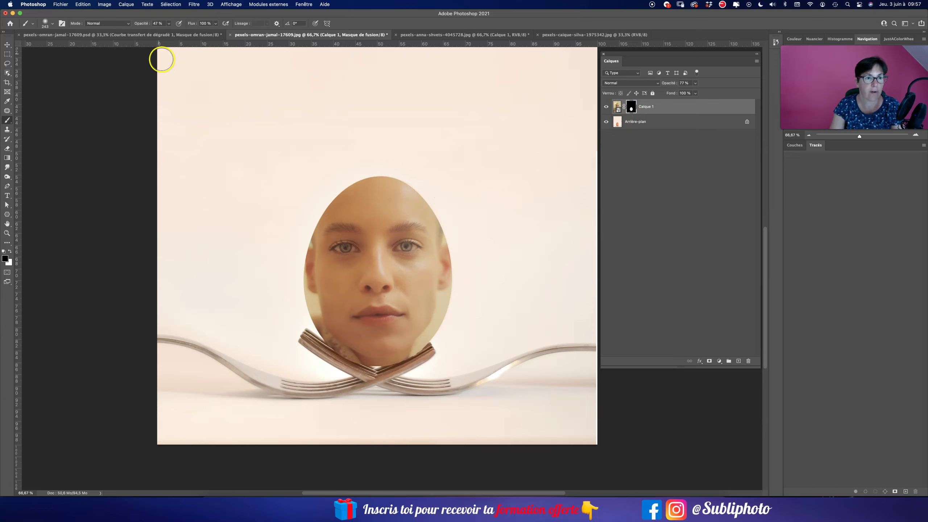
{"action": "left_click", "coordinate": [170, 23]}
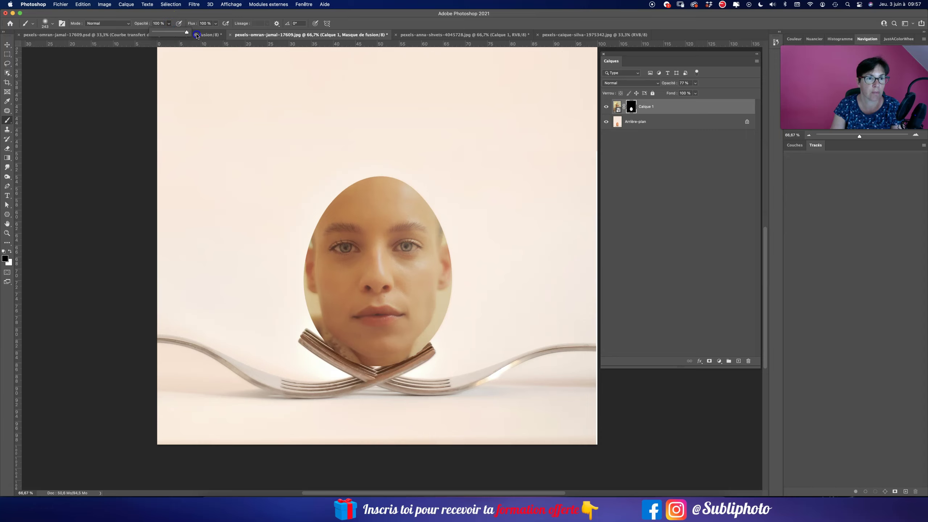
{"action": "left_click_drag", "start_coordinate": [366, 191], "coordinate": [387, 191]}
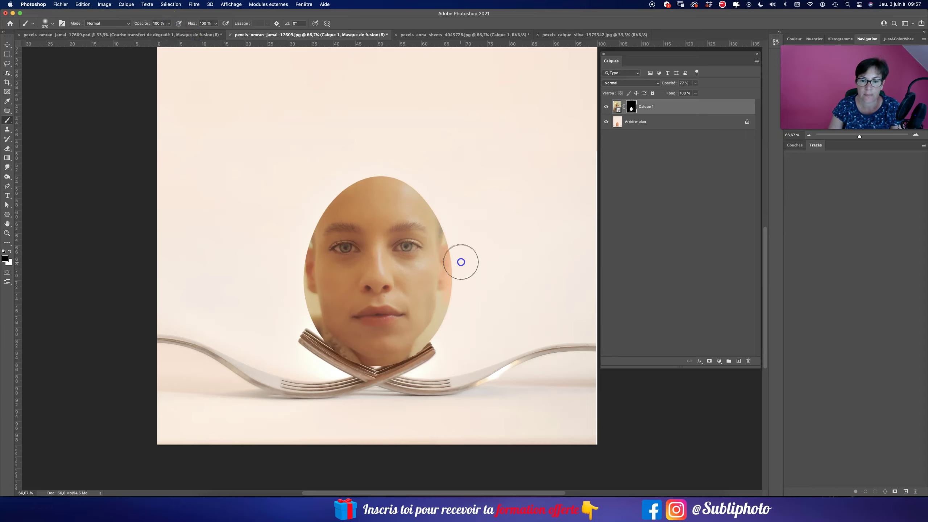
Step: Paint black on the mask along the egg's top, right and left edges so the shell shows
{"action": "mouse_move", "coordinate": [459, 241]}
{"action": "left_mouse_down"}
{"action": "mouse_move", "coordinate": [417, 182]}
{"action": "mouse_move", "coordinate": [331, 170]}
{"action": "left_mouse_up"}
{"action": "left_click_drag", "start_coordinate": [383, 191], "coordinate": [393, 190]}
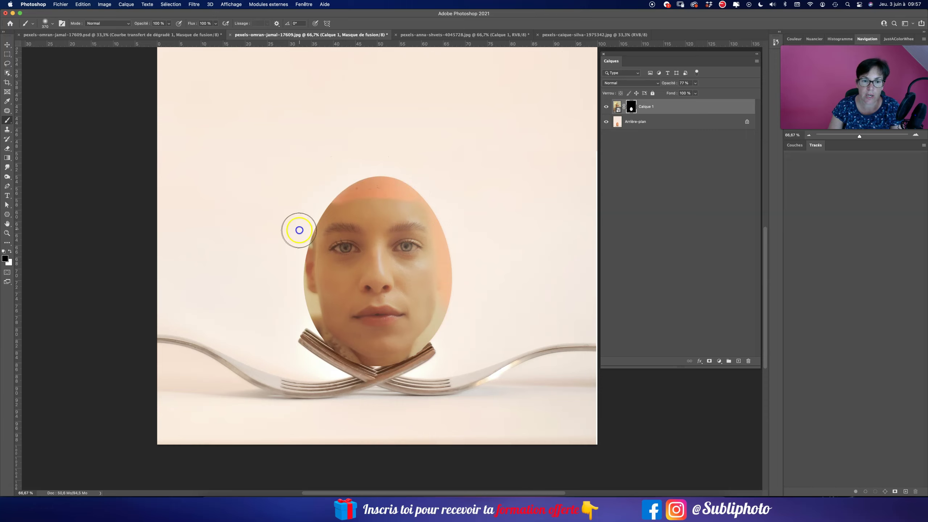
{"action": "mouse_move", "coordinate": [312, 207]}
{"action": "left_mouse_down"}
{"action": "mouse_move", "coordinate": [296, 272]}
{"action": "mouse_move", "coordinate": [332, 369]}
{"action": "mouse_move", "coordinate": [369, 379]}
{"action": "mouse_move", "coordinate": [406, 365]}
{"action": "mouse_move", "coordinate": [446, 317]}
{"action": "mouse_move", "coordinate": [449, 255]}
{"action": "left_mouse_up"}
{"action": "mouse_move", "coordinate": [307, 202]}
{"action": "left_mouse_down"}
{"action": "mouse_move", "coordinate": [425, 192]}
{"action": "mouse_move", "coordinate": [433, 208]}
{"action": "left_mouse_up"}
{"action": "left_click_drag", "start_coordinate": [381, 192], "coordinate": [417, 201]}
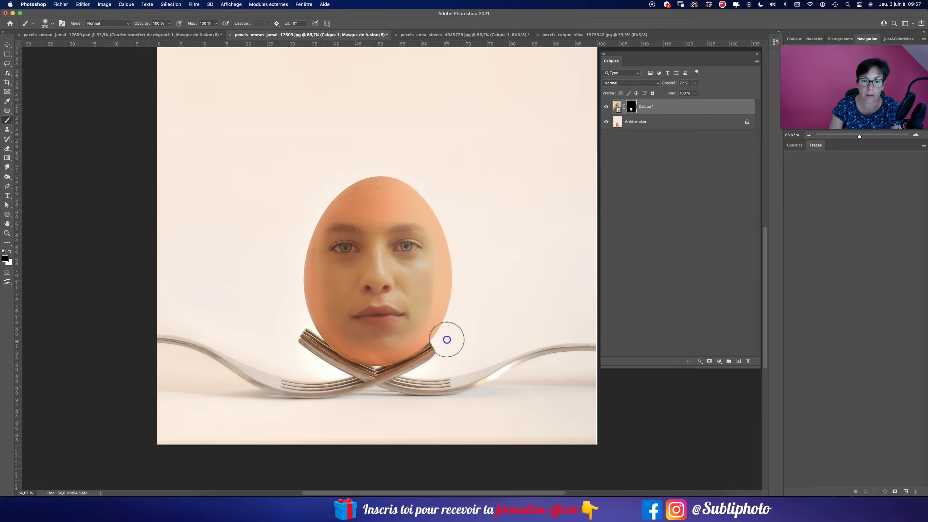
{"action": "left_click", "coordinate": [295, 294]}
{"action": "left_click", "coordinate": [302, 276]}
{"action": "left_click", "coordinate": [321, 332]}
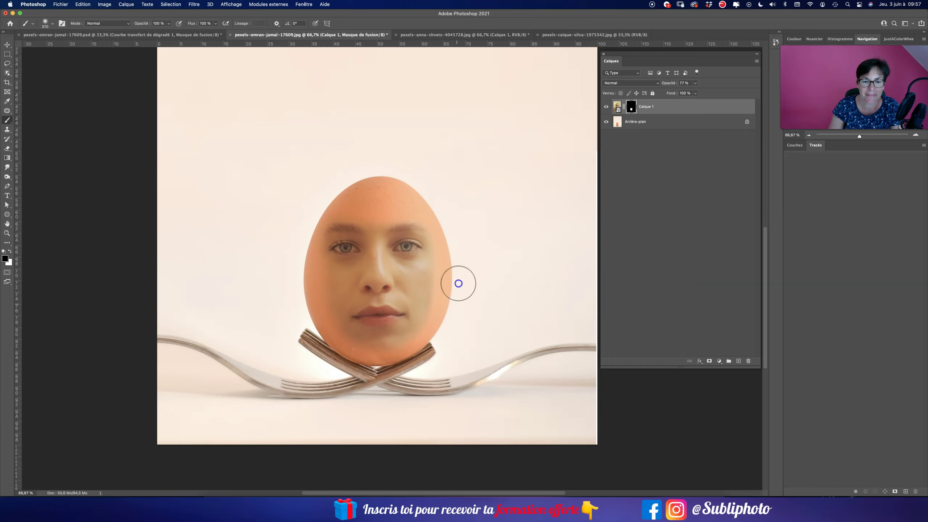
{"action": "left_click", "coordinate": [369, 369]}
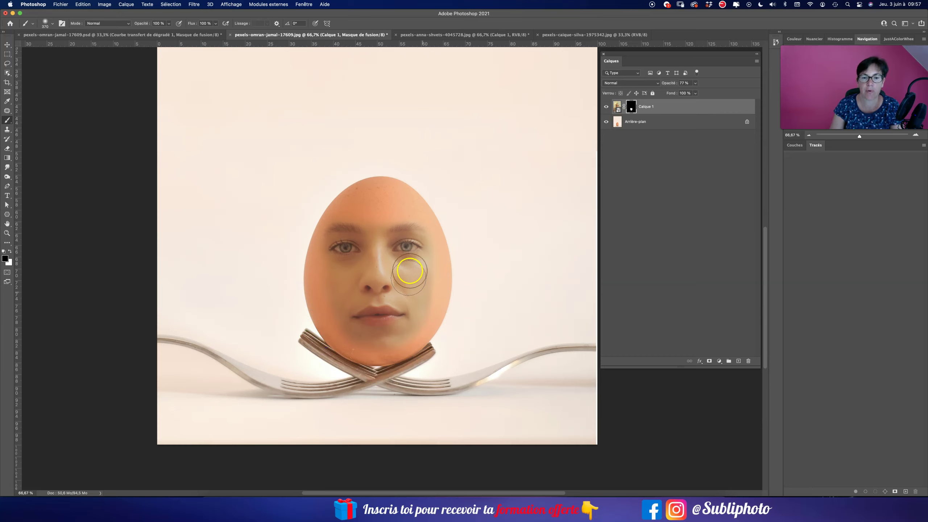
{"action": "left_click", "coordinate": [618, 108]}
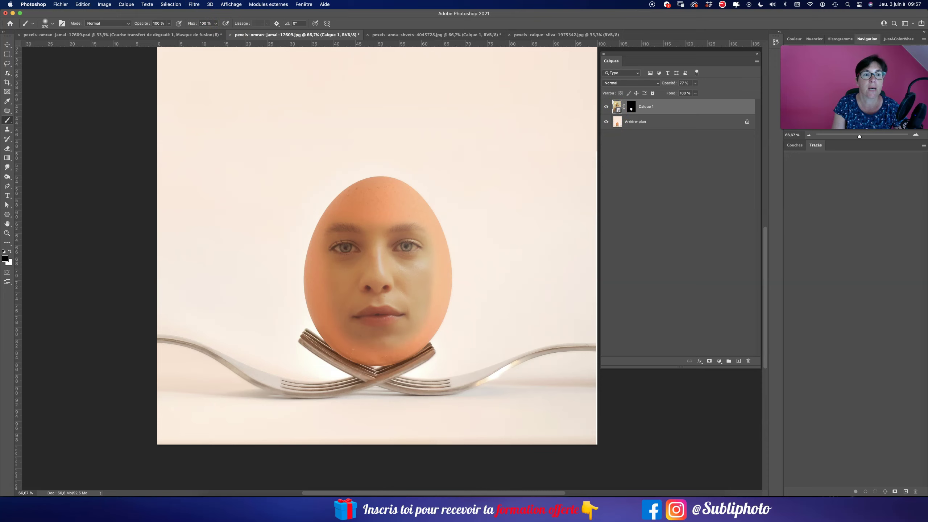
Step: Apply a Camera Raw Filter to the face layer with Temperature +31 and Tint +25
{"action": "left_click", "coordinate": [196, 5]}
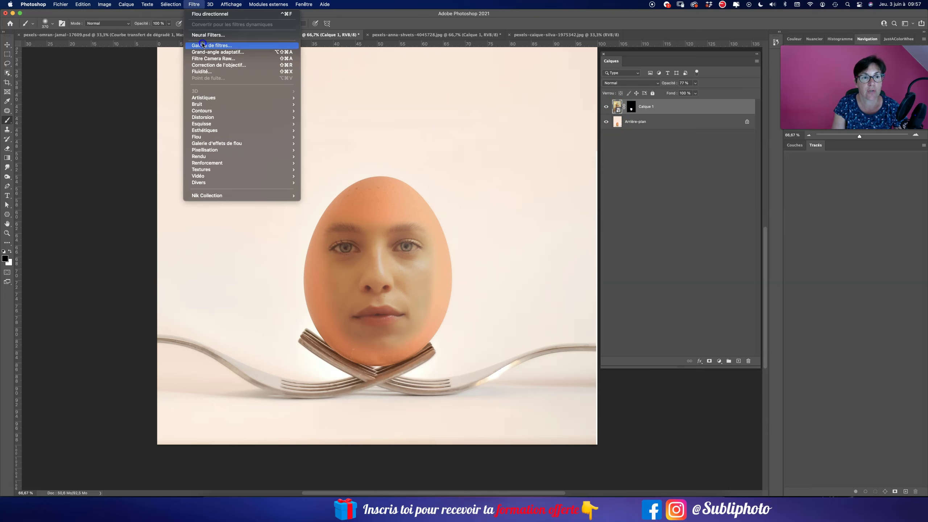
{"action": "left_click", "coordinate": [204, 59]}
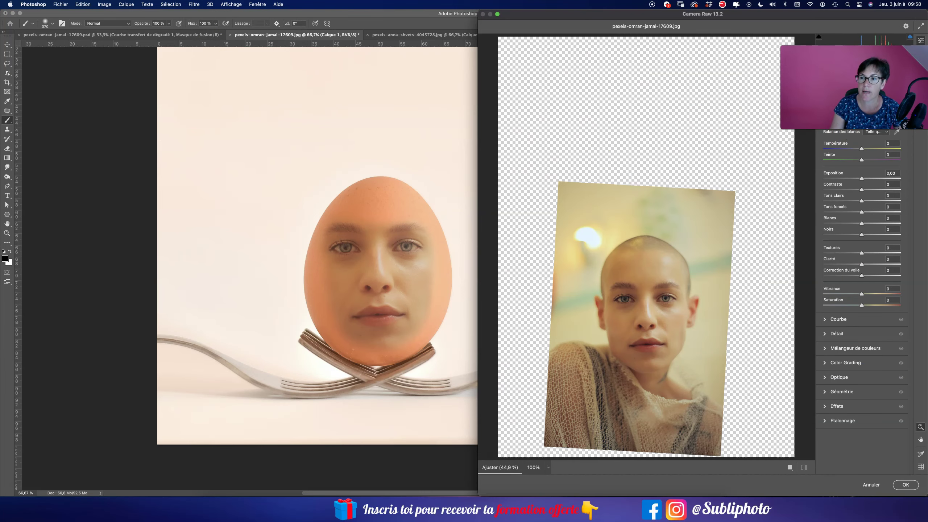
{"action": "mouse_move", "coordinate": [868, 20]}
{"action": "left_mouse_down"}
{"action": "mouse_move", "coordinate": [695, 11]}
{"action": "mouse_move", "coordinate": [791, 10]}
{"action": "left_mouse_up"}
{"action": "left_click", "coordinate": [798, 149]}
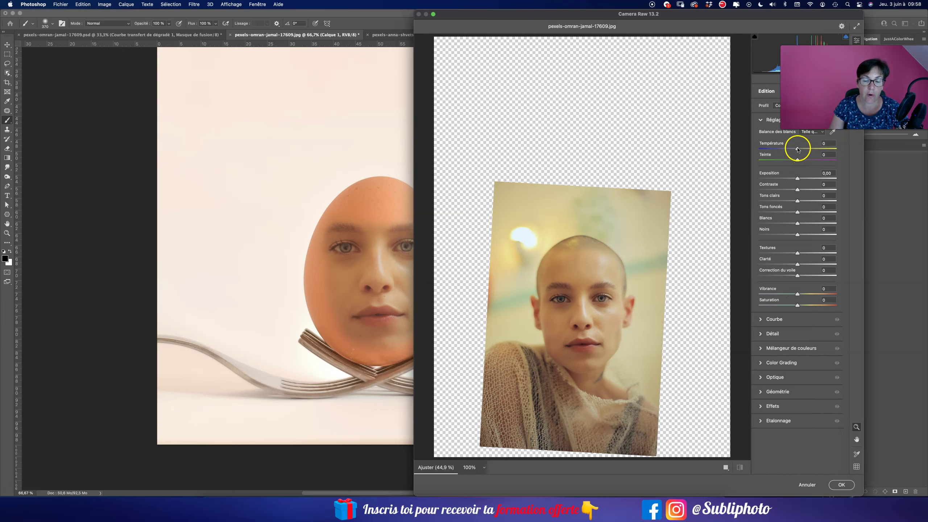
{"action": "left_click", "coordinate": [573, 323]}
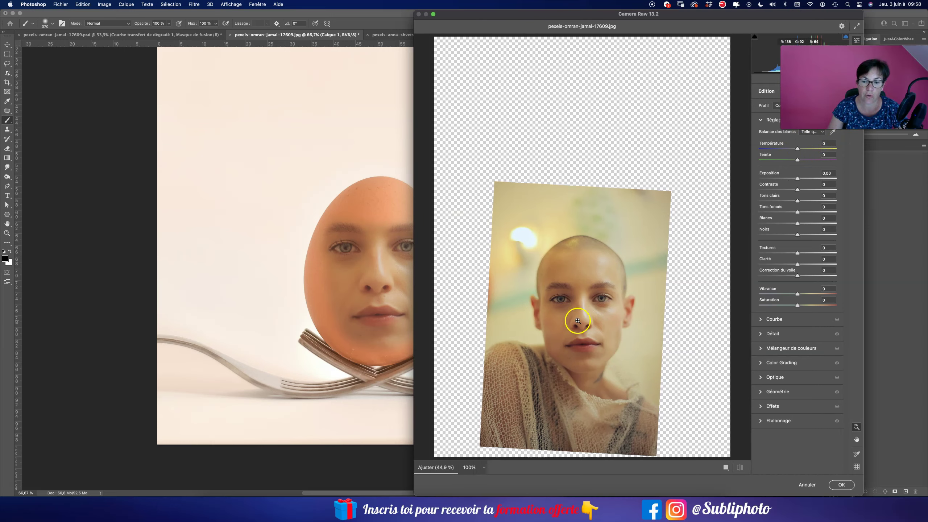
{"action": "left_click_drag", "start_coordinate": [797, 150], "coordinate": [806, 149]}
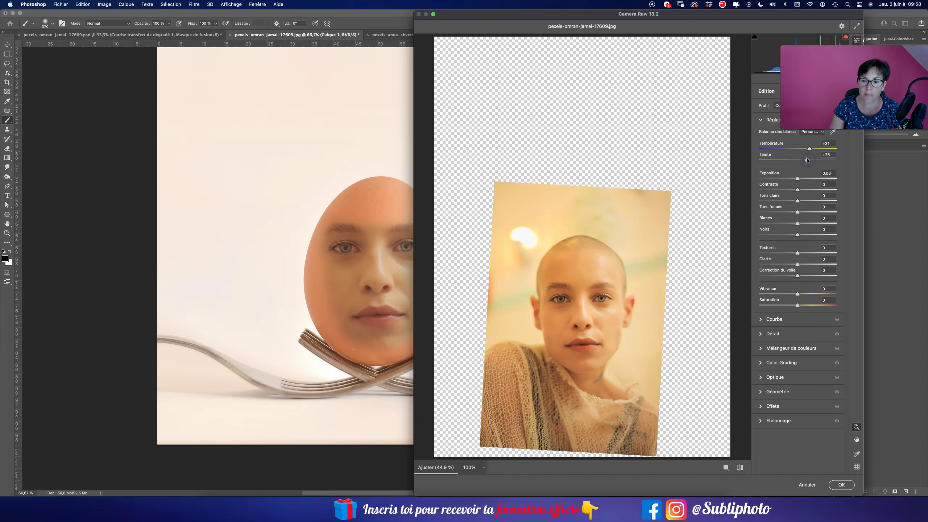
Step: Set the red primary hue to −14 and Exposure to +0.20, then apply the filter
{"action": "left_click", "coordinate": [768, 421]}
{"action": "left_click", "coordinate": [805, 302]}
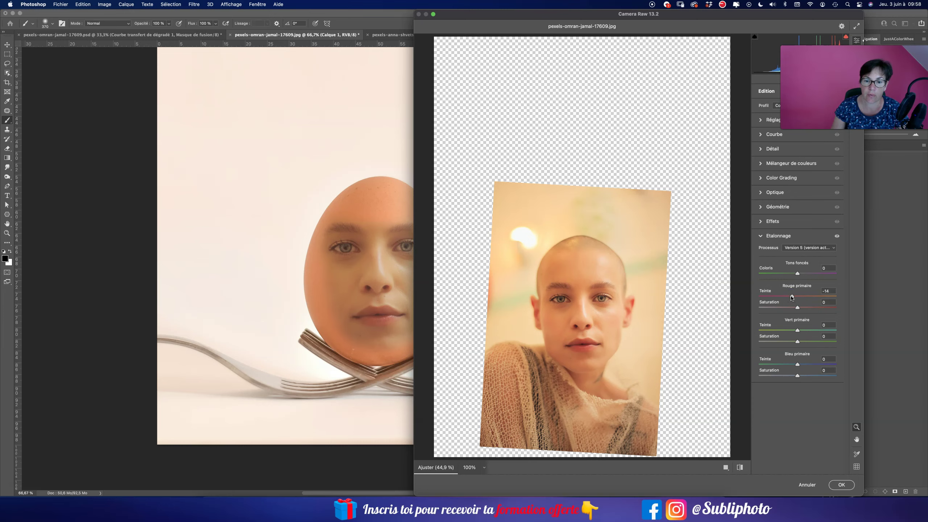
{"action": "left_click", "coordinate": [761, 121]}
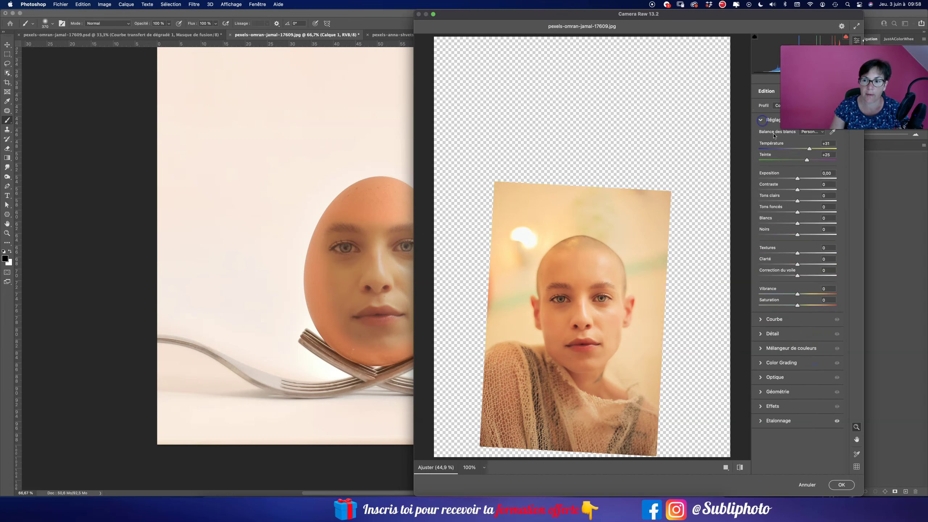
{"action": "left_click_drag", "start_coordinate": [797, 179], "coordinate": [800, 179]}
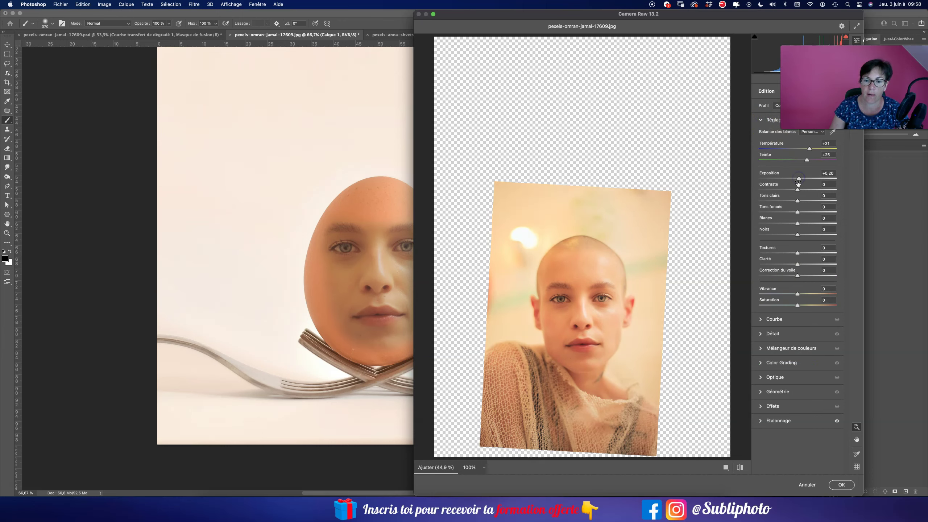
{"action": "left_click", "coordinate": [841, 485]}
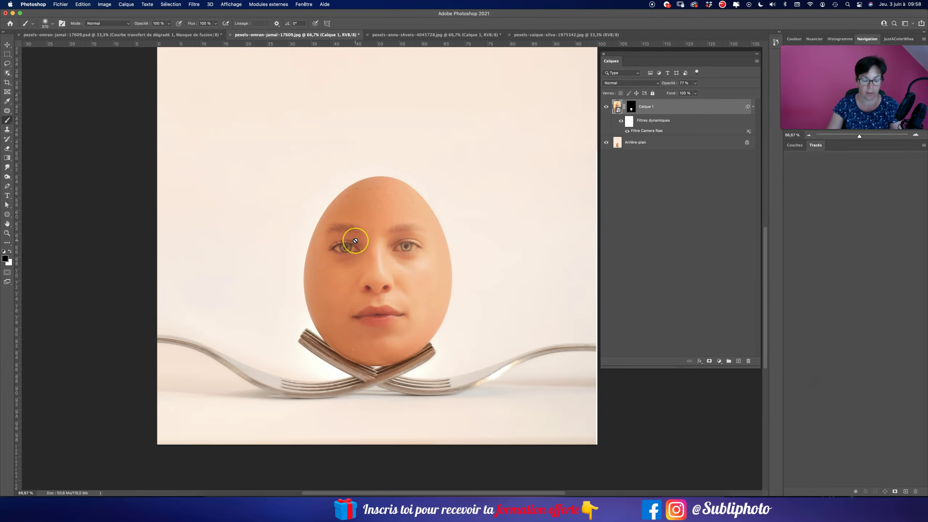
Step: Target the face mask and zoom in, using a small brush at 14% opacity
{"action": "key", "text": "super+1"}
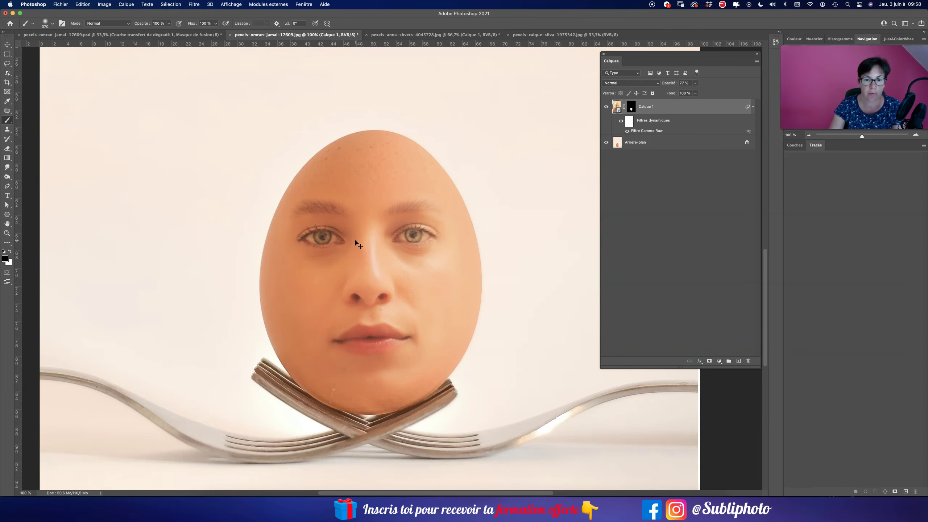
{"action": "left_click", "coordinate": [632, 109]}
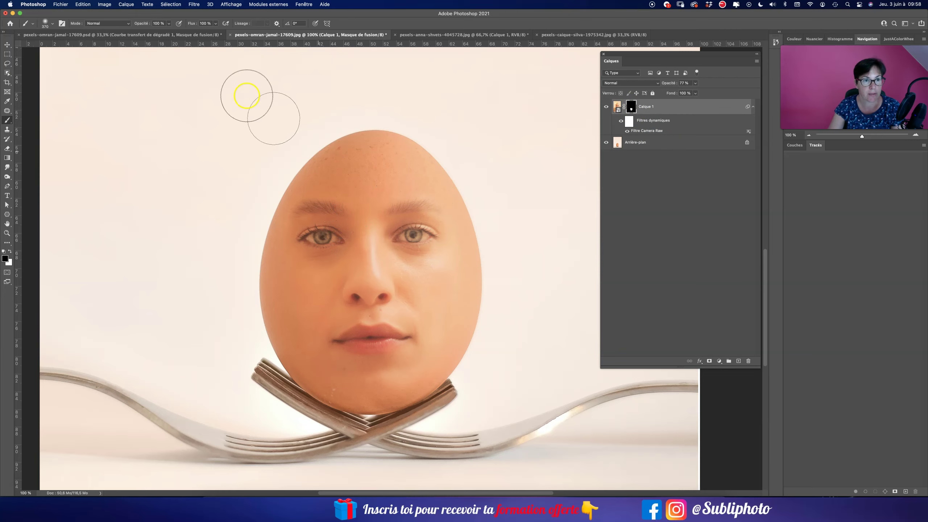
{"action": "left_click", "coordinate": [169, 23]}
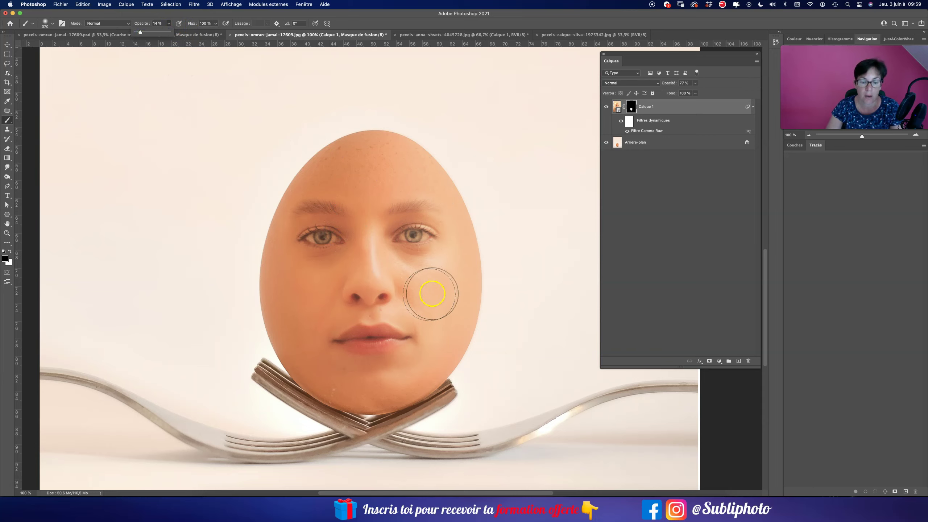
{"action": "left_click_drag", "start_coordinate": [435, 295], "coordinate": [420, 295]}
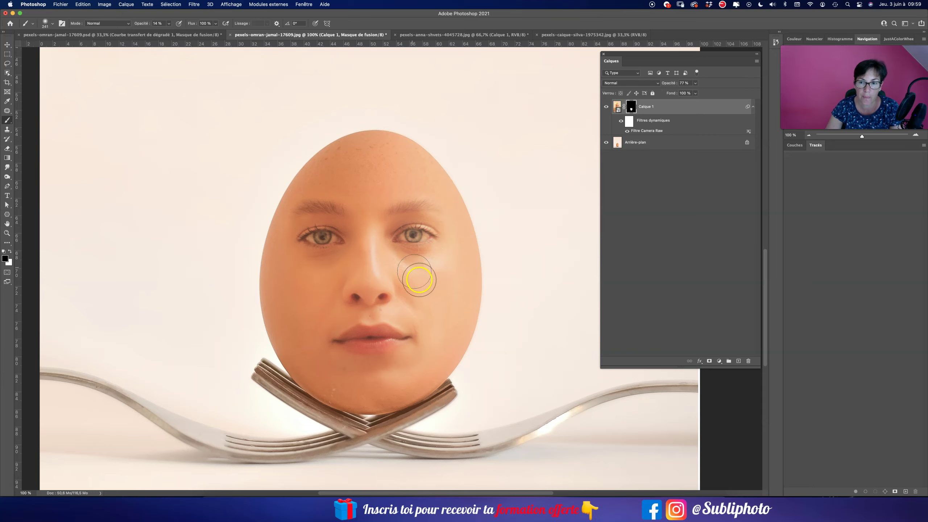
{"action": "left_click_drag", "start_coordinate": [419, 283], "coordinate": [410, 292]}
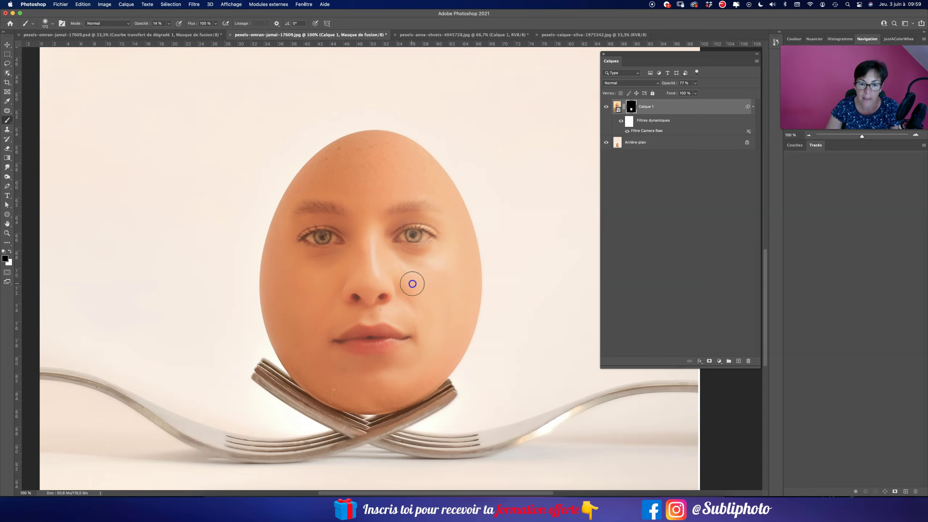
{"action": "key", "text": "super+plus"}
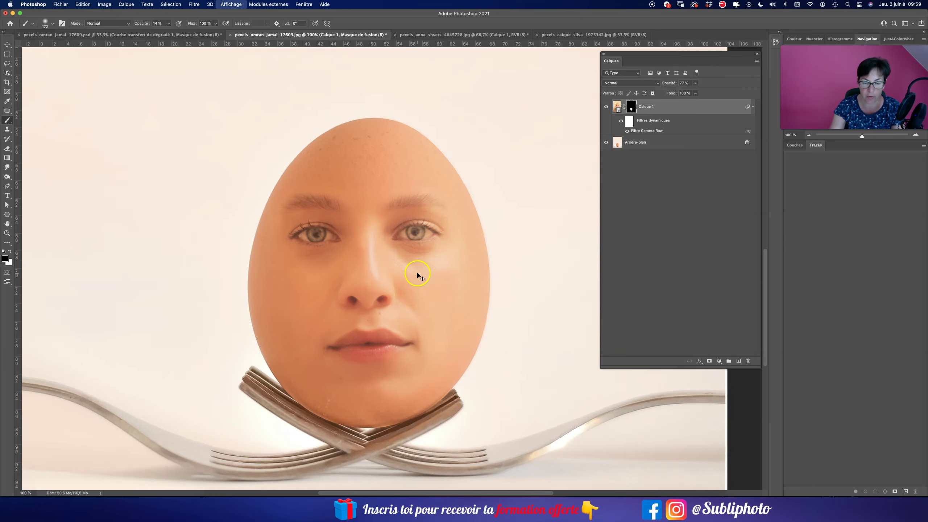
{"action": "mouse_move", "coordinate": [435, 330]}
{"action": "left_mouse_down"}
{"action": "mouse_move", "coordinate": [408, 332]}
{"action": "mouse_move", "coordinate": [443, 408]}
{"action": "left_mouse_up"}
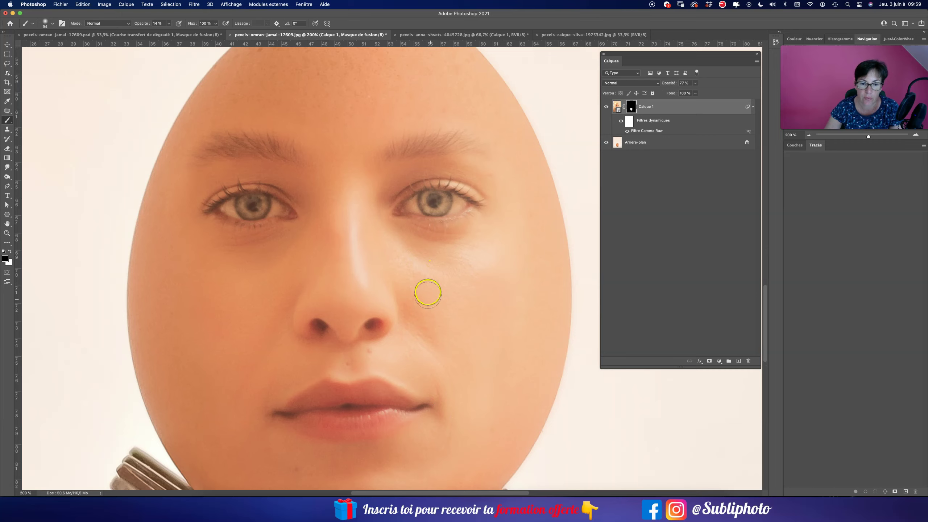
Step: Softly paint the mask over the cheek, the eye's outer corner and the chin
{"action": "mouse_move", "coordinate": [424, 299]}
{"action": "left_mouse_down"}
{"action": "mouse_move", "coordinate": [448, 325]}
{"action": "mouse_move", "coordinate": [451, 302]}
{"action": "left_mouse_up"}
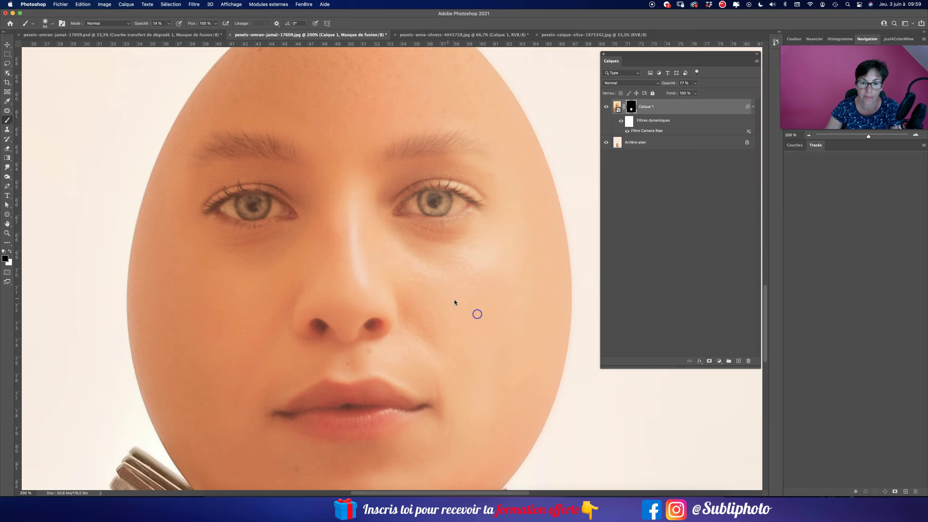
{"action": "left_click_drag", "start_coordinate": [481, 330], "coordinate": [491, 312]}
{"action": "mouse_move", "coordinate": [518, 201]}
{"action": "left_mouse_down"}
{"action": "mouse_move", "coordinate": [515, 263]}
{"action": "mouse_move", "coordinate": [512, 211]}
{"action": "mouse_move", "coordinate": [497, 180]}
{"action": "left_mouse_up"}
{"action": "left_click_drag", "start_coordinate": [423, 168], "coordinate": [500, 202]}
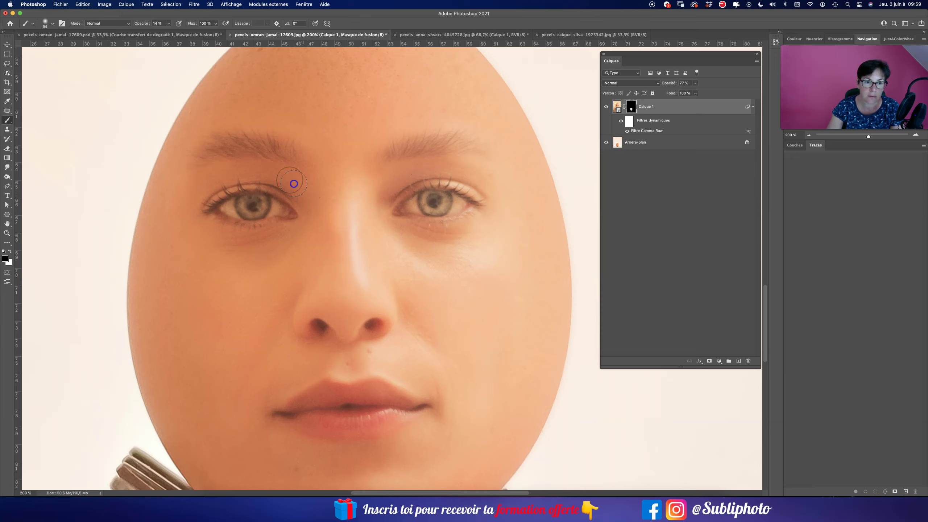
{"action": "left_click_drag", "start_coordinate": [205, 315], "coordinate": [244, 291]}
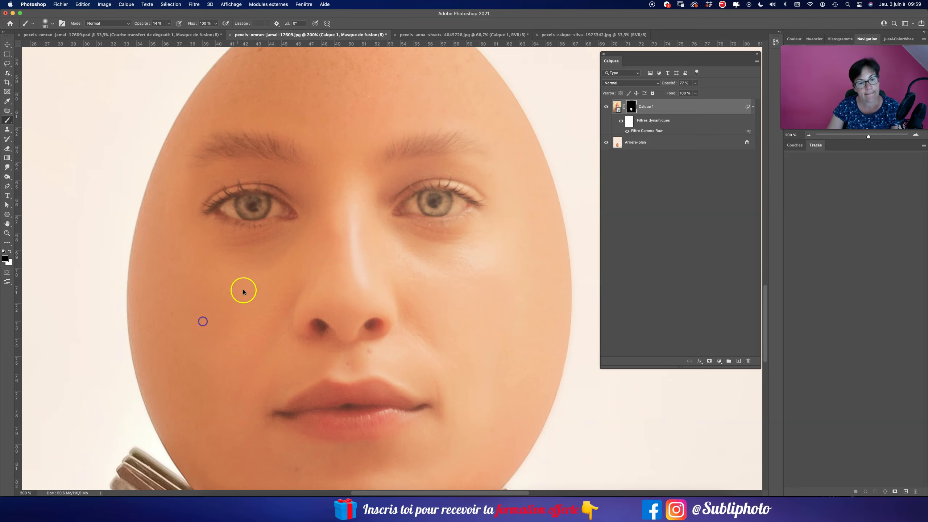
{"action": "left_click_drag", "start_coordinate": [228, 390], "coordinate": [222, 266]}
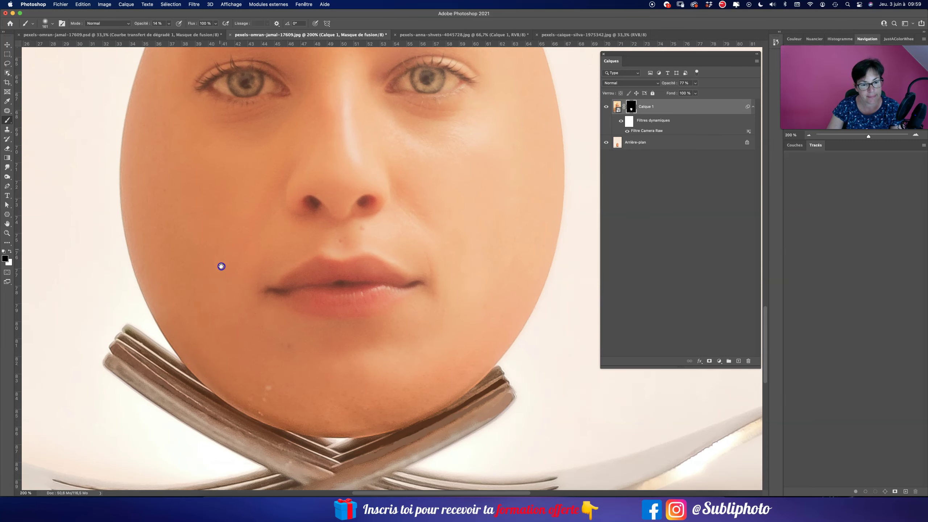
{"action": "mouse_move", "coordinate": [341, 362]}
{"action": "left_mouse_down"}
{"action": "mouse_move", "coordinate": [373, 374]}
{"action": "mouse_move", "coordinate": [349, 317]}
{"action": "mouse_move", "coordinate": [393, 244]}
{"action": "mouse_move", "coordinate": [299, 244]}
{"action": "left_mouse_up"}
{"action": "key", "text": "bracketleft"}
{"action": "key", "text": "bracketleft"}
{"action": "key", "text": "bracketleft"}
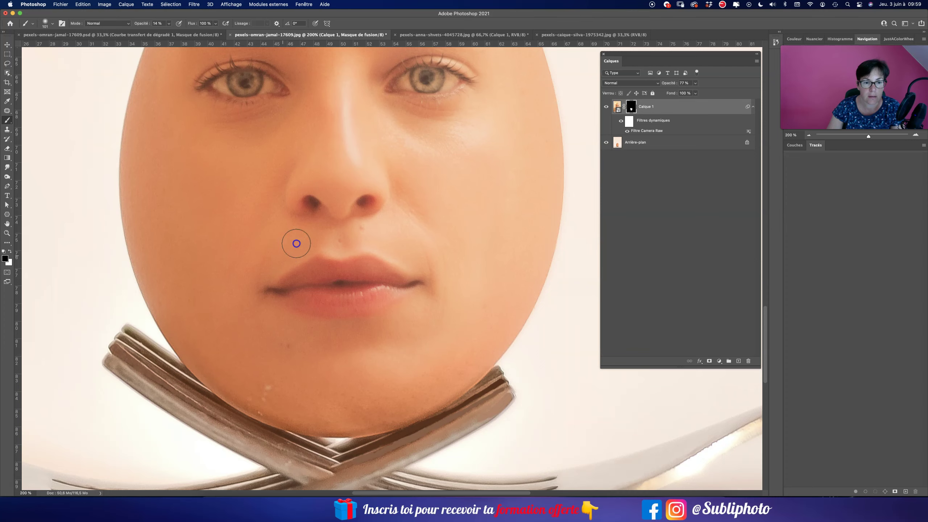
{"action": "left_click_drag", "start_coordinate": [336, 157], "coordinate": [340, 325]}
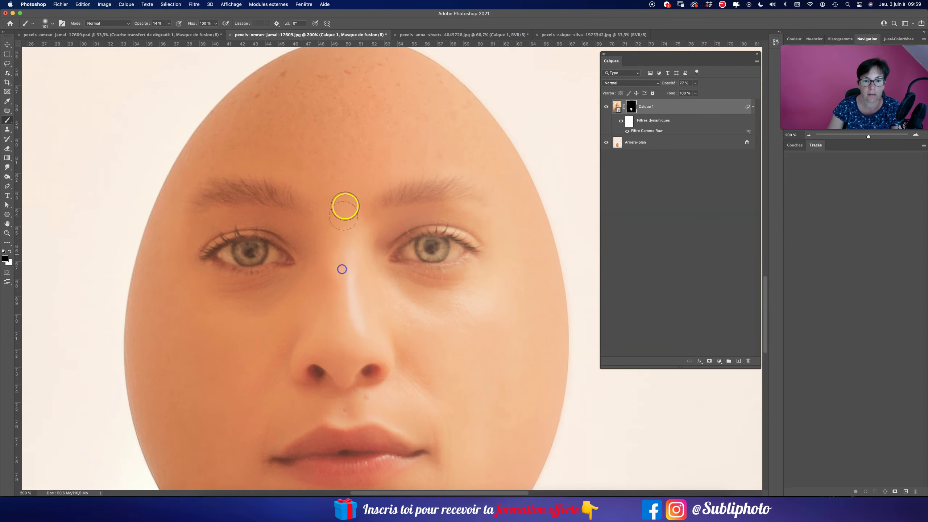
Step: Touch up the left cheek and under the right eye, then switch to the yellow eggs photo
{"action": "key", "text": "ctrl+minus"}
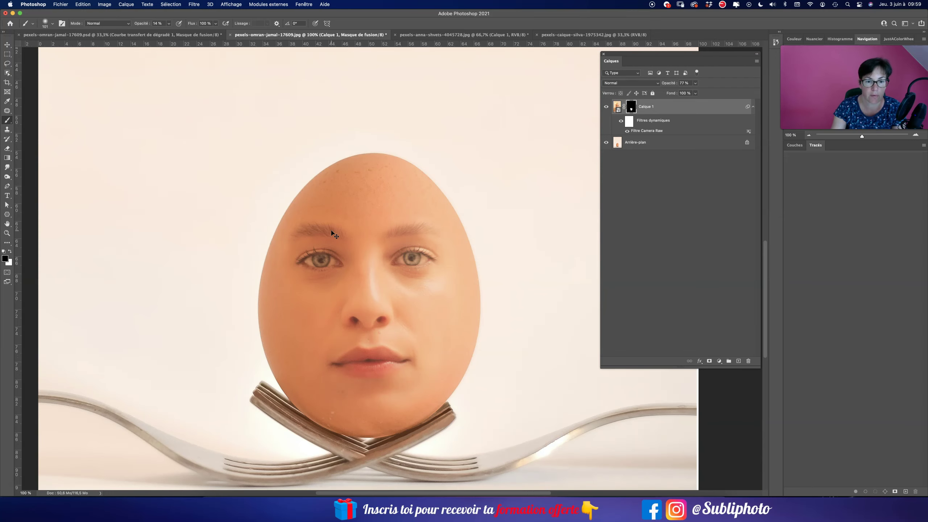
{"action": "key", "text": "ctrl+minus"}
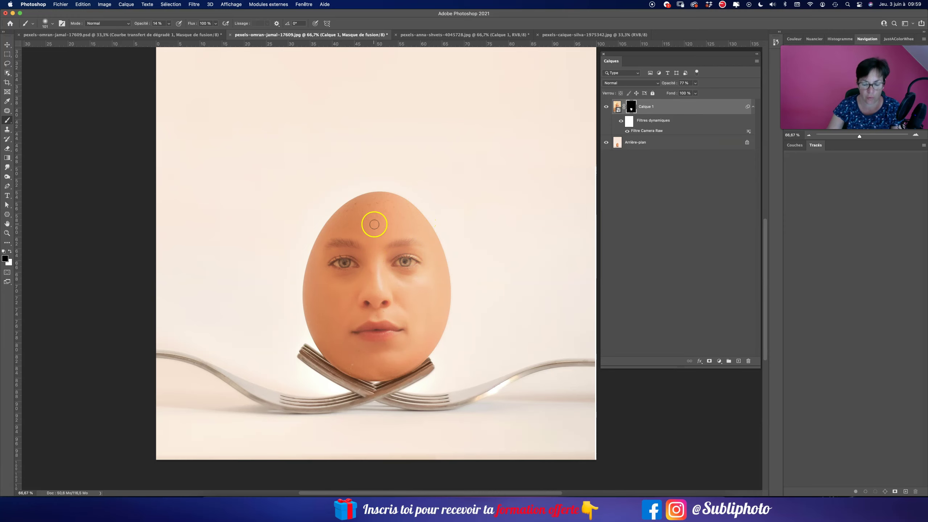
{"action": "key", "text": "ctrl+plus"}
{"action": "key", "text": "ctrl+plus"}
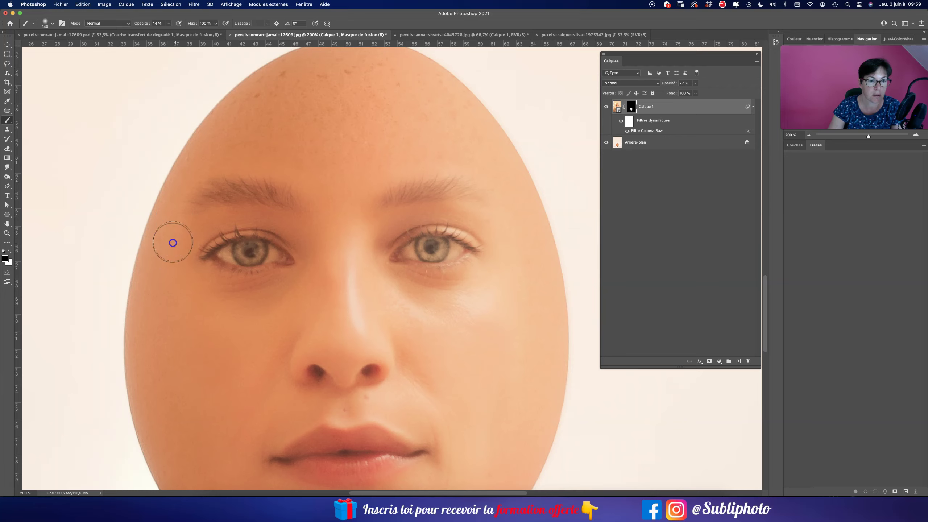
{"action": "left_click_drag", "start_coordinate": [166, 273], "coordinate": [168, 238]}
{"action": "left_click", "coordinate": [174, 306]}
{"action": "left_click", "coordinate": [504, 240]}
{"action": "left_click_drag", "start_coordinate": [504, 240], "coordinate": [507, 320]}
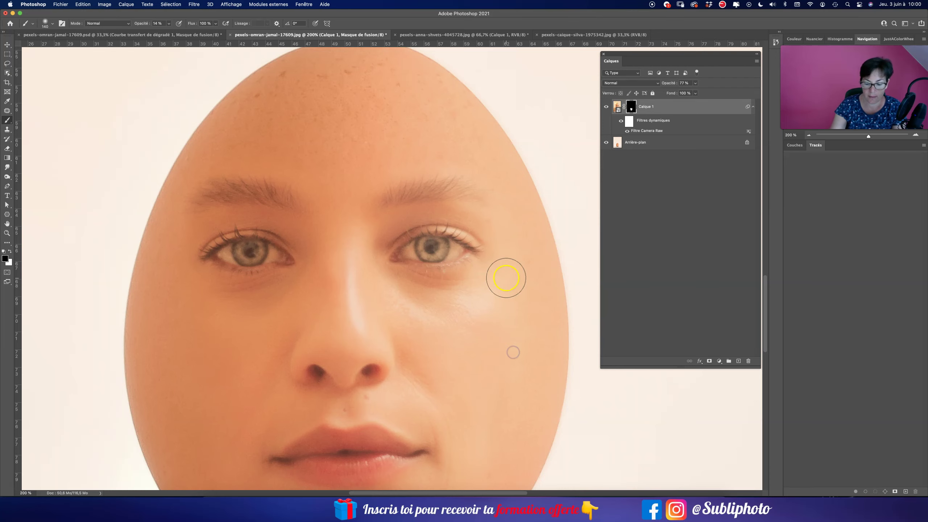
{"action": "key", "text": "super+minus"}
{"action": "key", "text": "super+minus"}
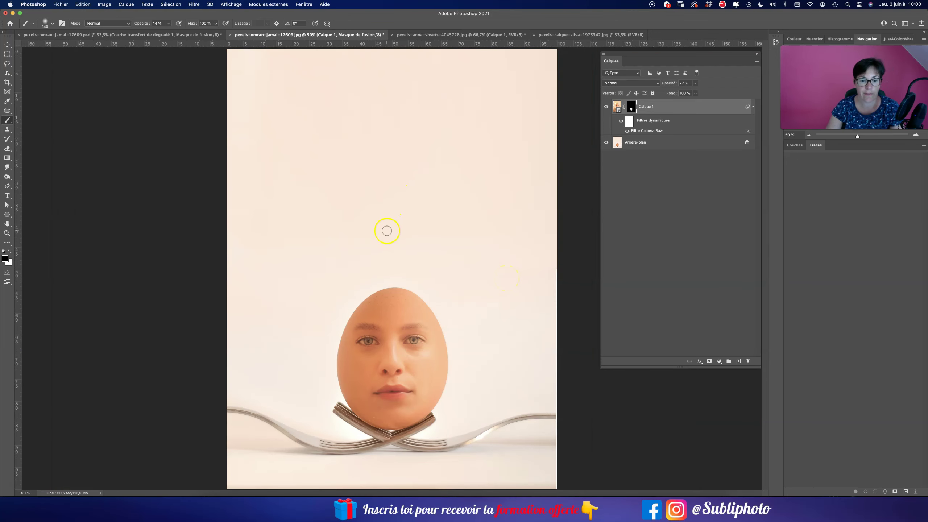
{"action": "left_click", "coordinate": [413, 36]}
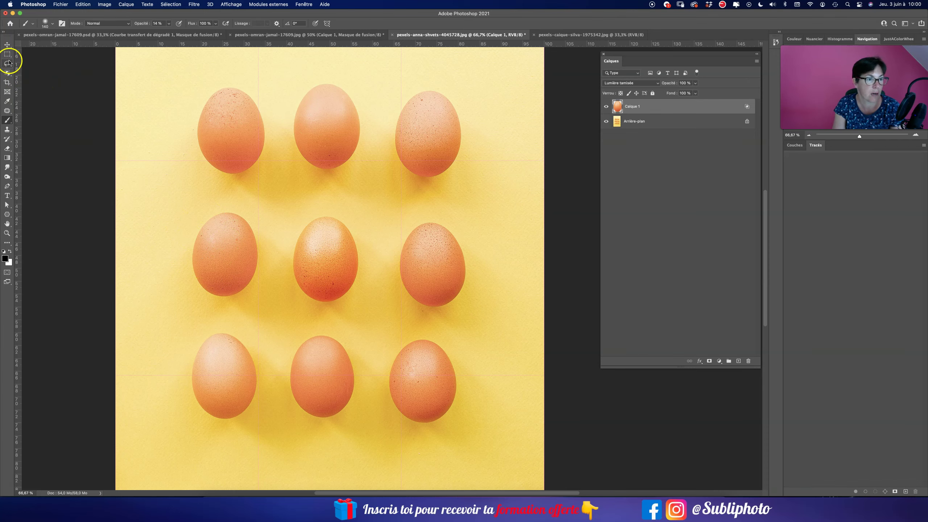
Step: Select the middle-left yellow egg with Object Selection, retrying after a warning, then return to the face composite
{"action": "left_click", "coordinate": [7, 76]}
{"action": "left_click", "coordinate": [28, 73]}
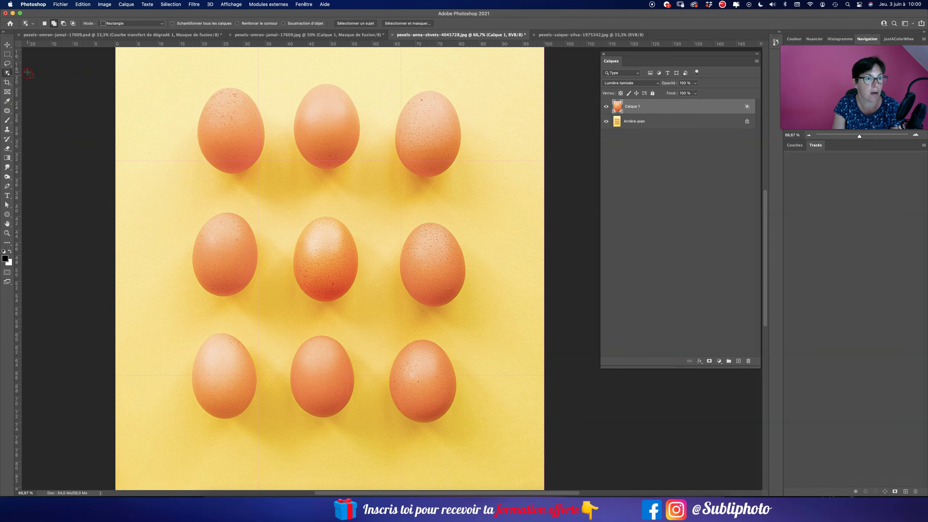
{"action": "left_click_drag", "start_coordinate": [182, 202], "coordinate": [267, 305]}
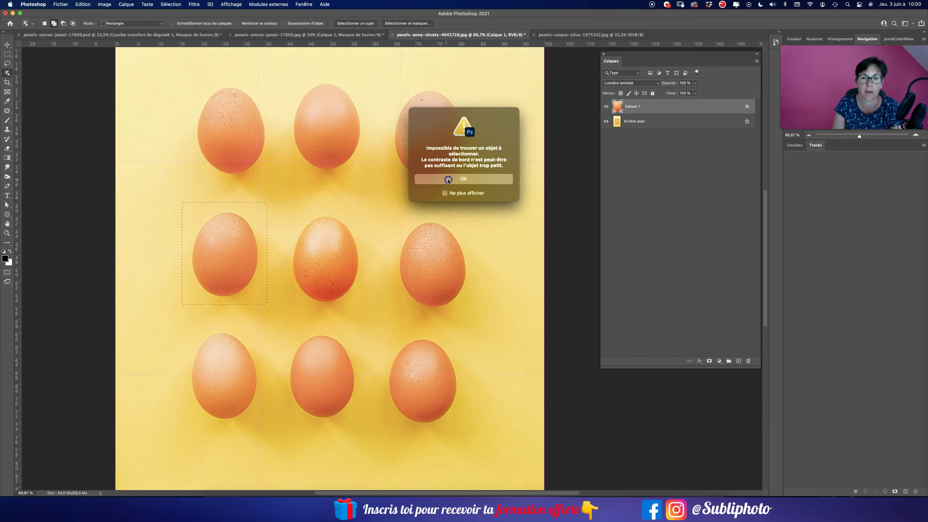
{"action": "left_click", "coordinate": [448, 179]}
{"action": "left_click", "coordinate": [662, 123]}
{"action": "left_click_drag", "start_coordinate": [178, 194], "coordinate": [268, 307]}
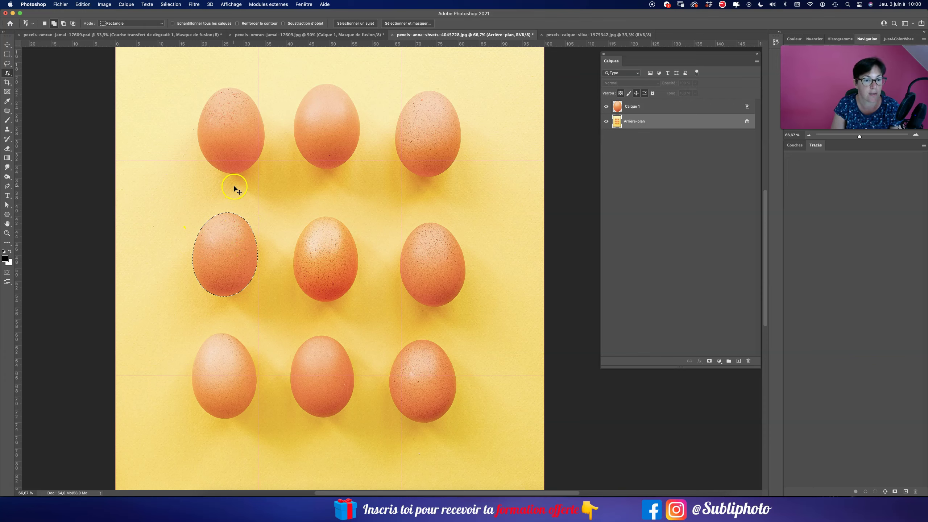
{"action": "left_click", "coordinate": [266, 36]}
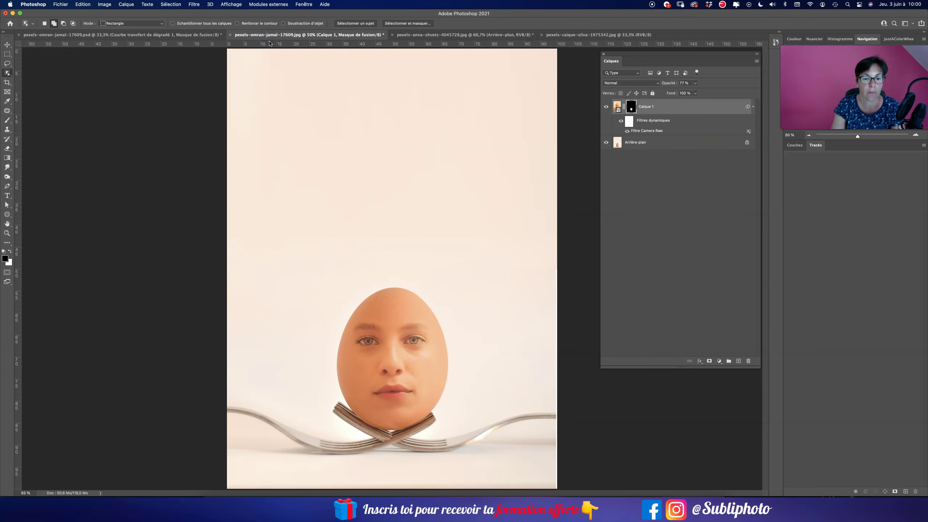
Step: Paste the egg as a new layer and scale it to about 227% over the face egg
{"action": "key", "text": "super+v"}
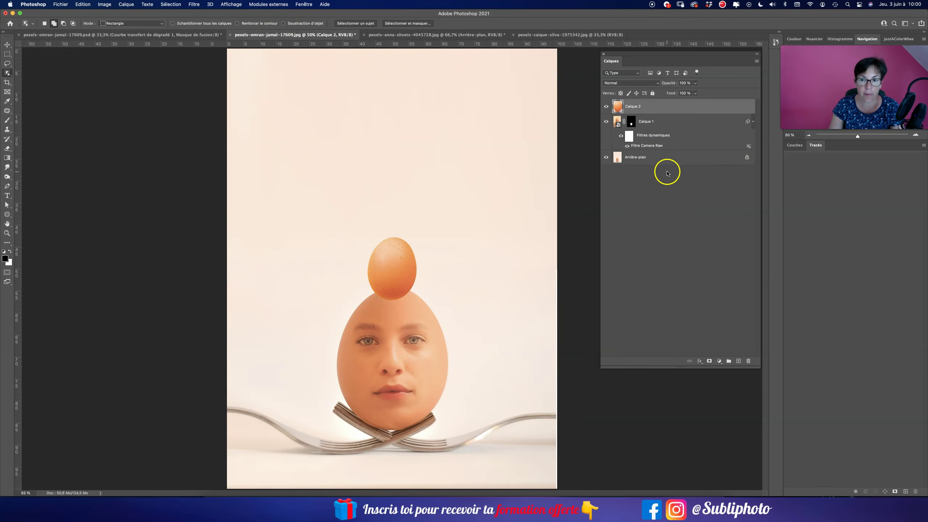
{"action": "key", "text": "super+t"}
{"action": "left_click_drag", "start_coordinate": [367, 302], "coordinate": [319, 364]}
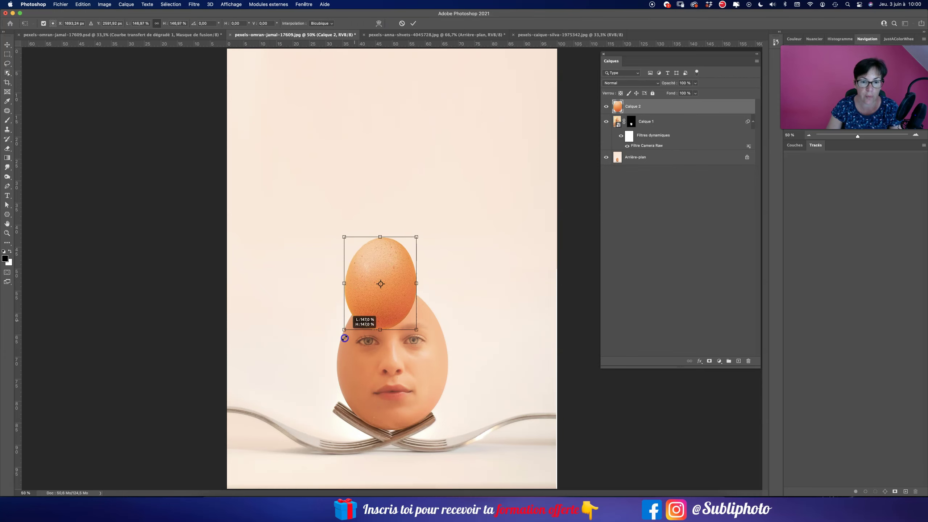
{"action": "left_click_drag", "start_coordinate": [359, 333], "coordinate": [386, 393]}
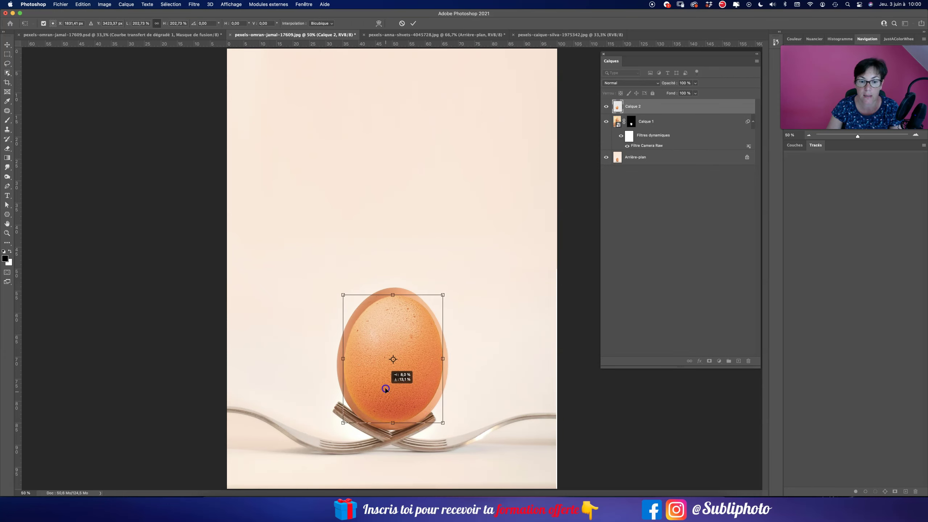
{"action": "left_click_drag", "start_coordinate": [342, 426], "coordinate": [337, 430]}
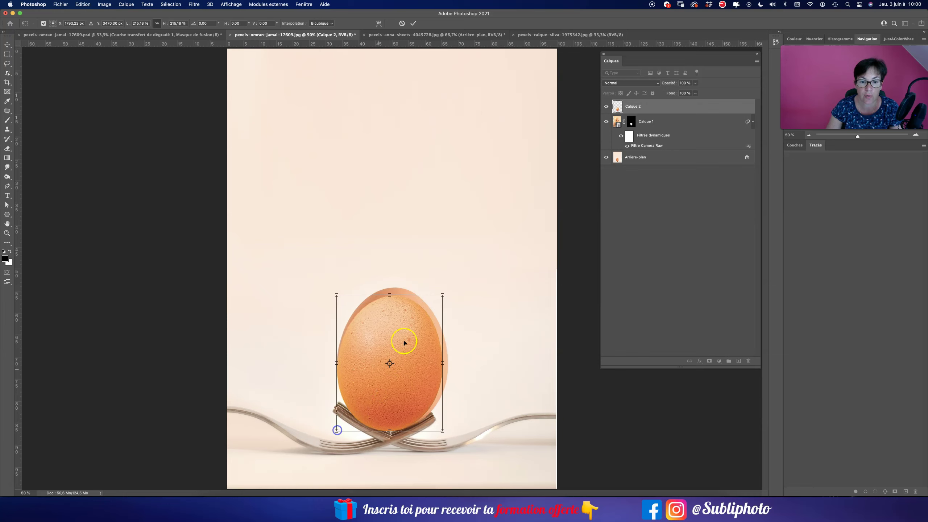
{"action": "left_click_drag", "start_coordinate": [442, 295], "coordinate": [459, 284]}
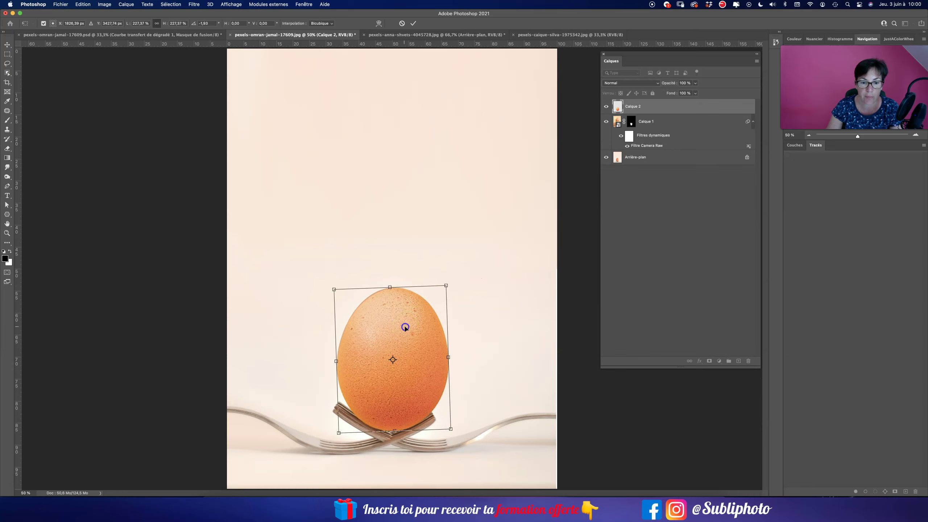
{"action": "left_click_drag", "start_coordinate": [405, 326], "coordinate": [405, 326]}
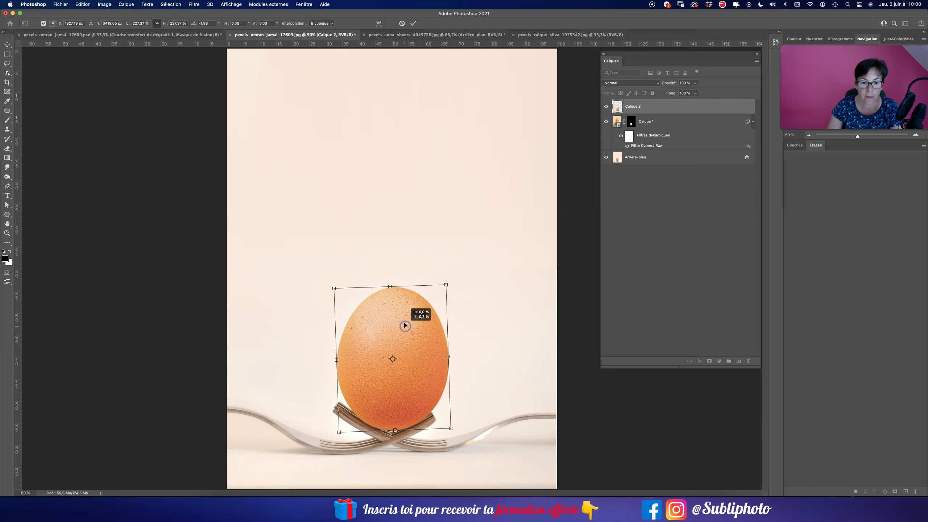
{"action": "left_click", "coordinate": [413, 23]}
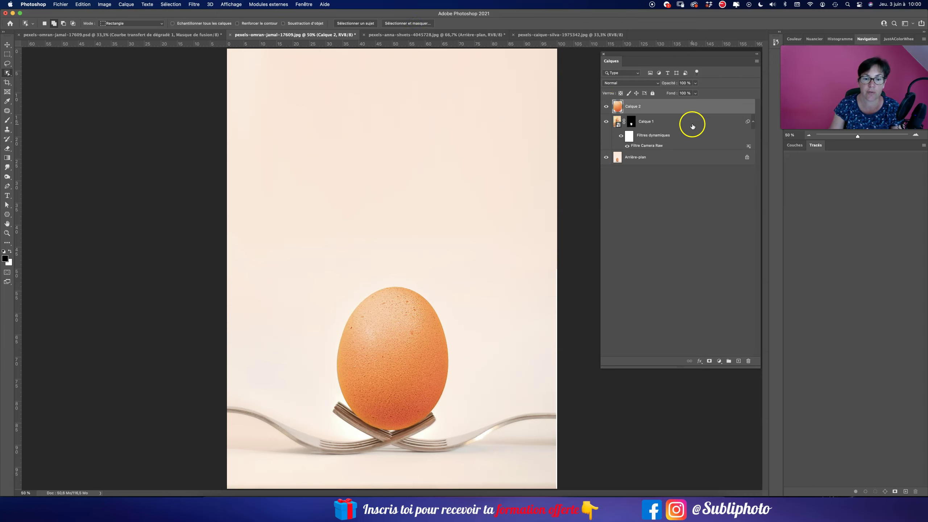
Step: Convert the pasted egg layer to a smart object and rename it 'texture'
{"action": "right_click", "coordinate": [660, 106]}
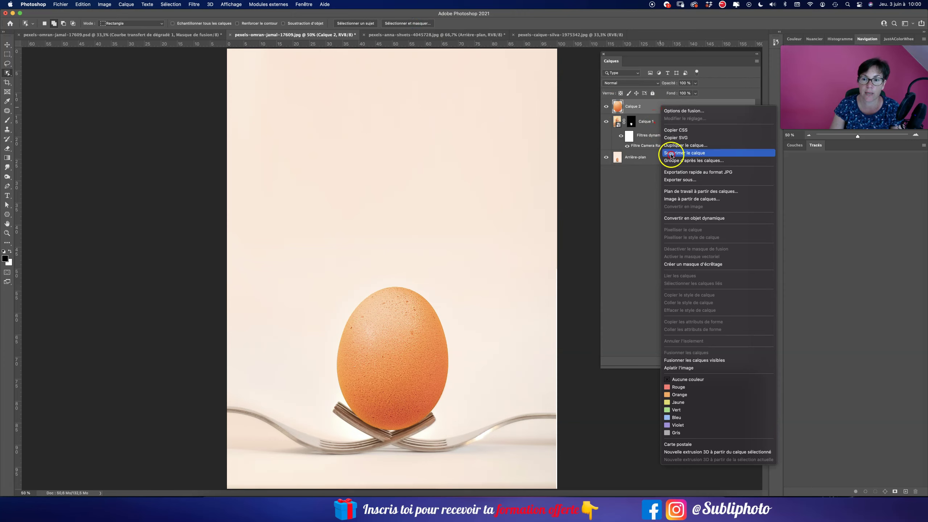
{"action": "left_click", "coordinate": [678, 218]}
{"action": "left_click", "coordinate": [635, 110]}
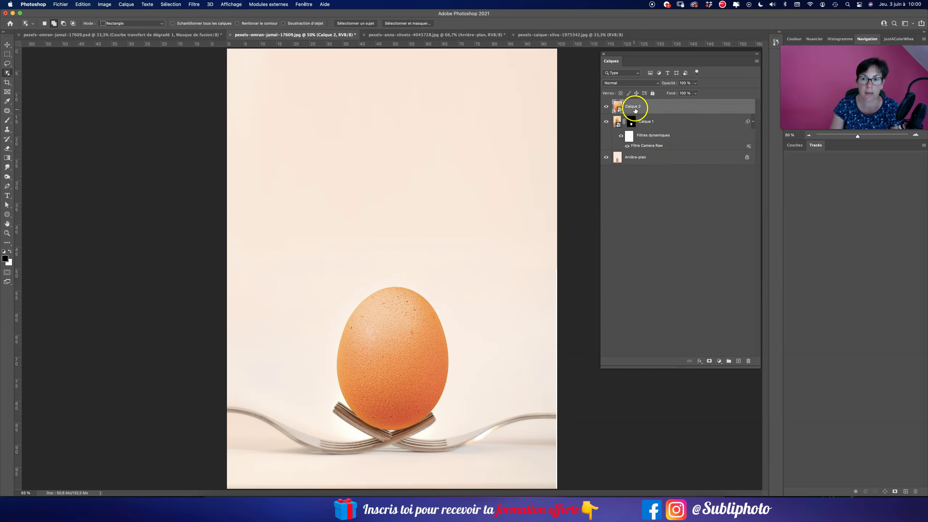
{"action": "type", "text": "texture"}
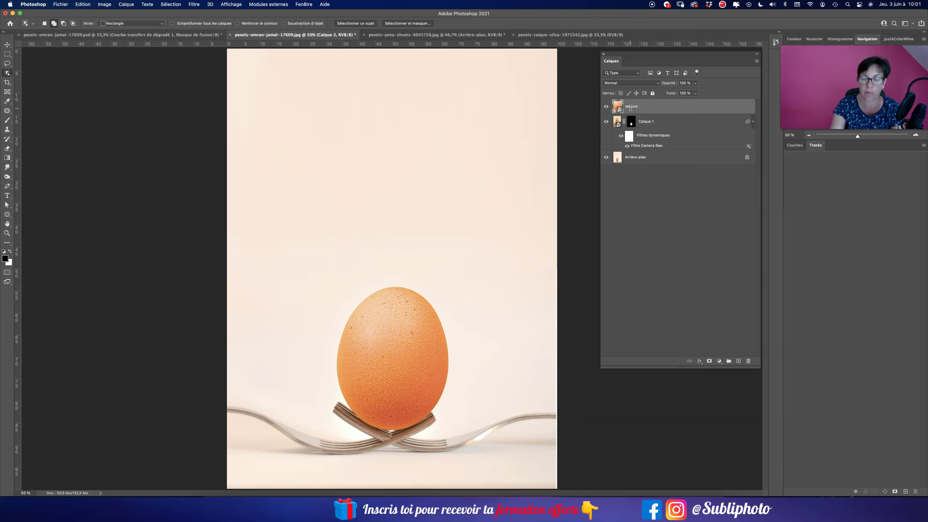
{"action": "key", "text": "Return"}
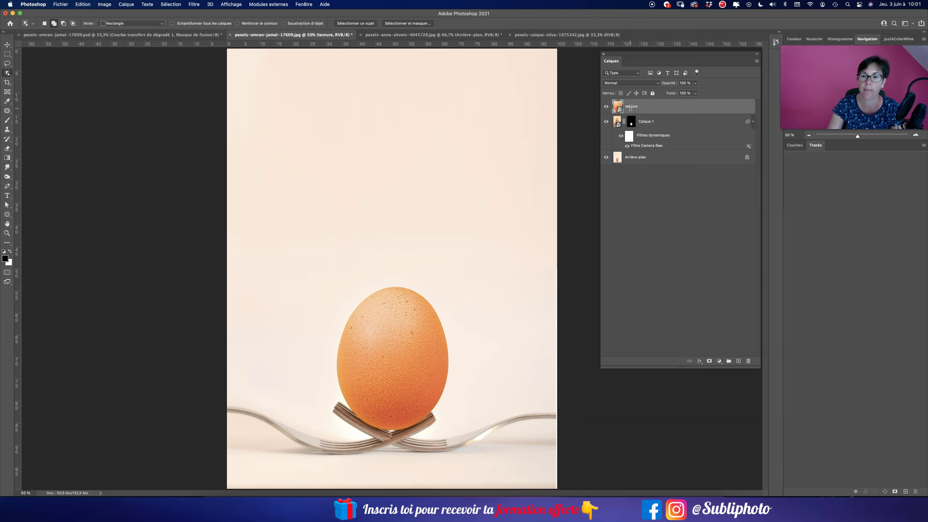
Step: Set the texture layer to Lumière tamisée blending and bring up Image > Réglages
{"action": "left_click", "coordinate": [628, 84]}
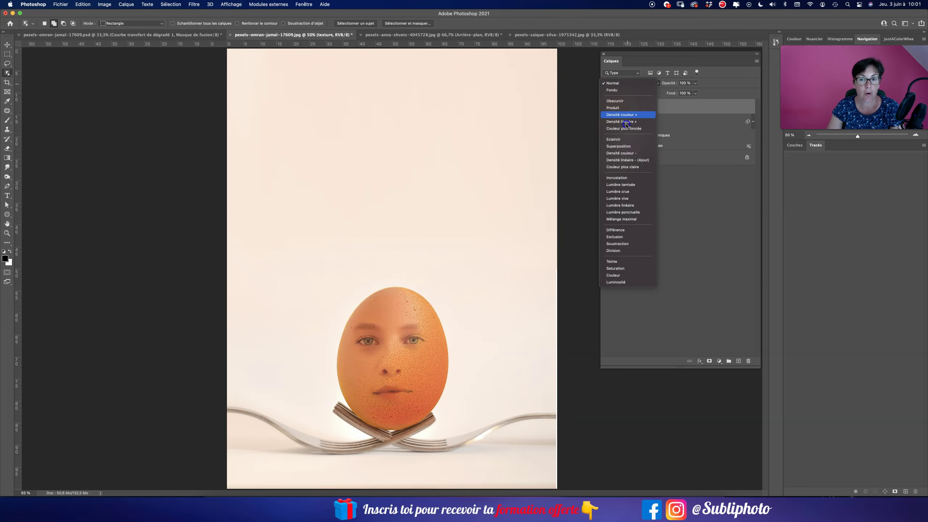
{"action": "left_click", "coordinate": [627, 183]}
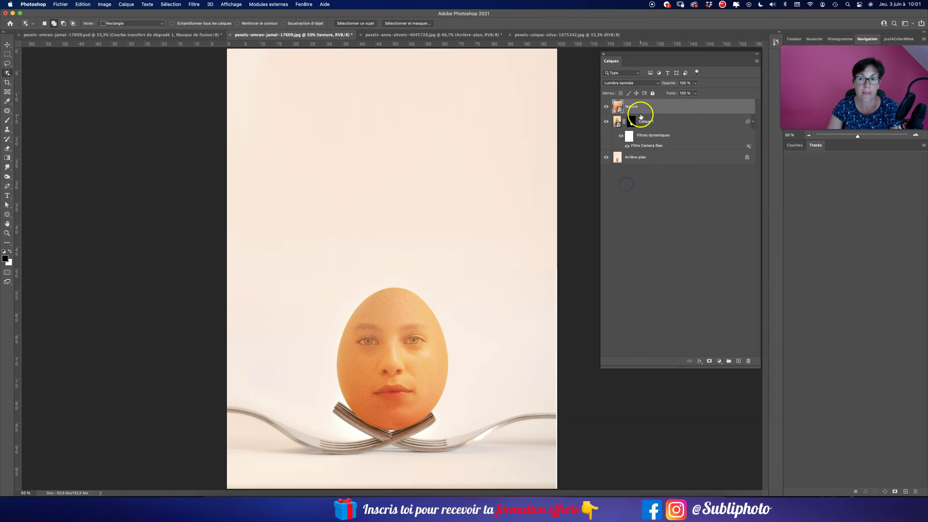
{"action": "left_click", "coordinate": [109, 6]}
{"action": "mouse_move", "coordinate": [130, 24]}
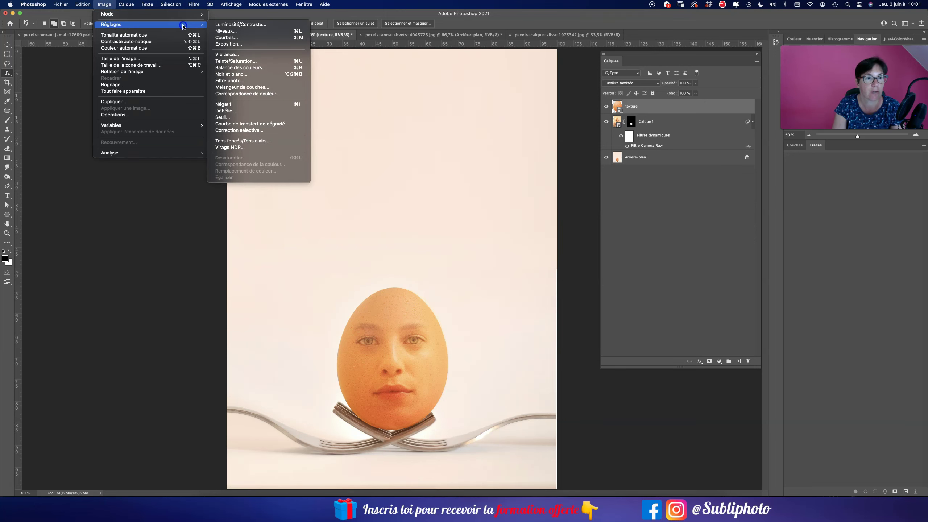
Step: Apply a Noir et blanc filter with tuned Rouges and Jaunes, then lower texture opacity to 74%
{"action": "left_click", "coordinate": [234, 76]}
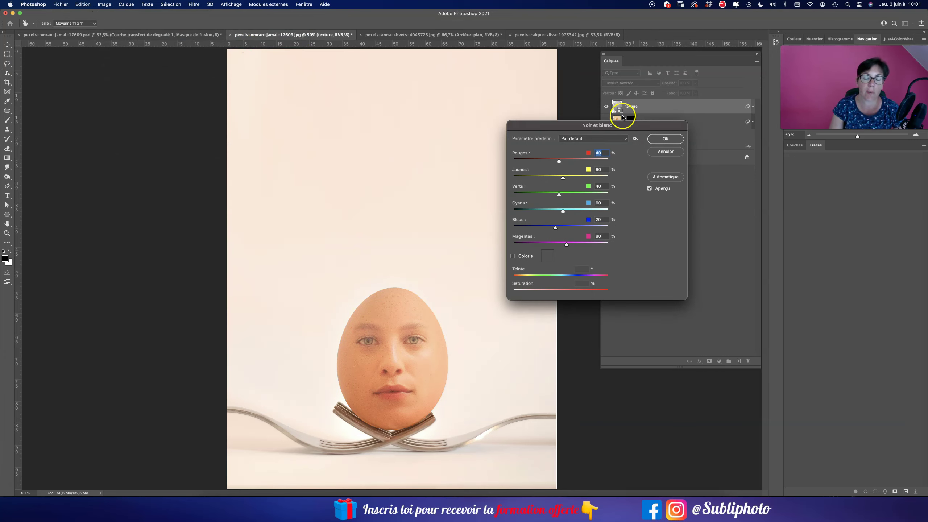
{"action": "mouse_move", "coordinate": [616, 127]}
{"action": "left_mouse_down"}
{"action": "mouse_move", "coordinate": [518, 102]}
{"action": "mouse_move", "coordinate": [154, 197]}
{"action": "mouse_move", "coordinate": [144, 214]}
{"action": "left_mouse_up"}
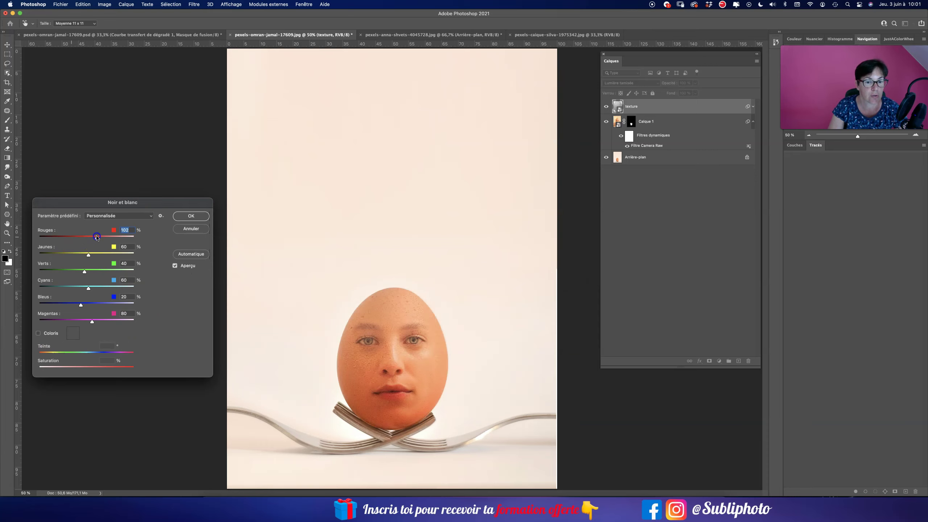
{"action": "left_click_drag", "start_coordinate": [83, 239], "coordinate": [84, 240]}
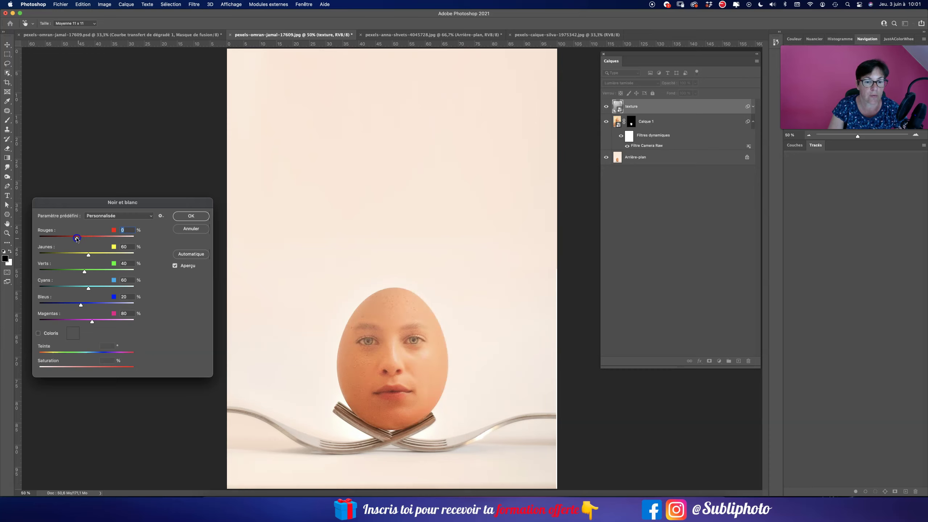
{"action": "left_click_drag", "start_coordinate": [82, 256], "coordinate": [81, 256]}
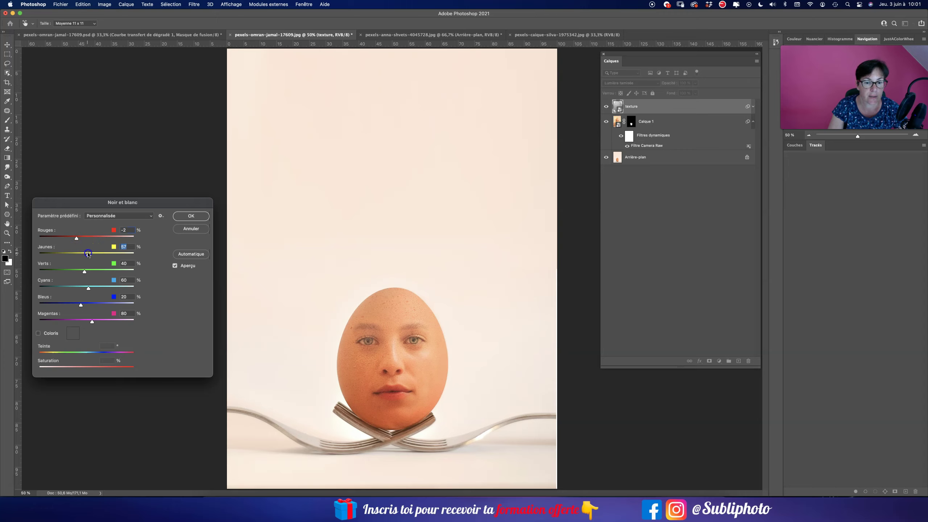
{"action": "left_click_drag", "start_coordinate": [79, 239], "coordinate": [81, 240]}
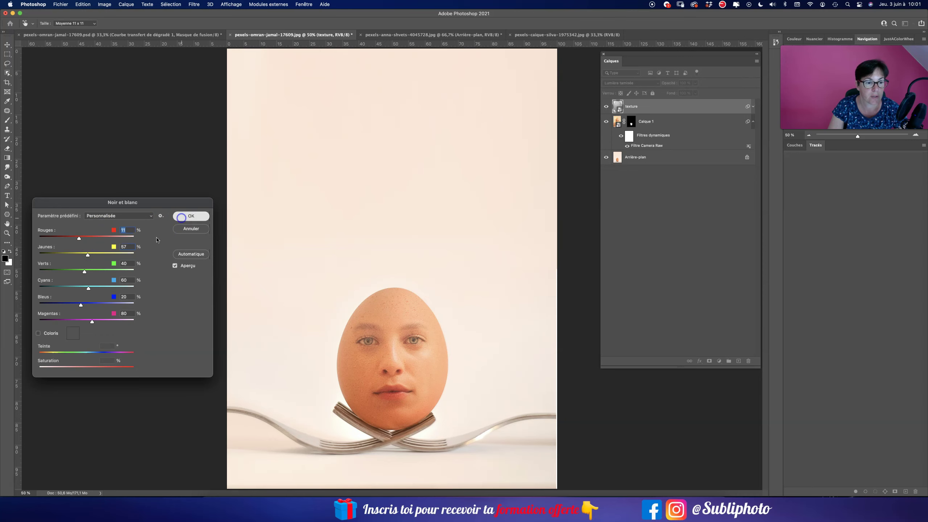
{"action": "left_click", "coordinate": [191, 215]}
{"action": "left_click", "coordinate": [696, 84]}
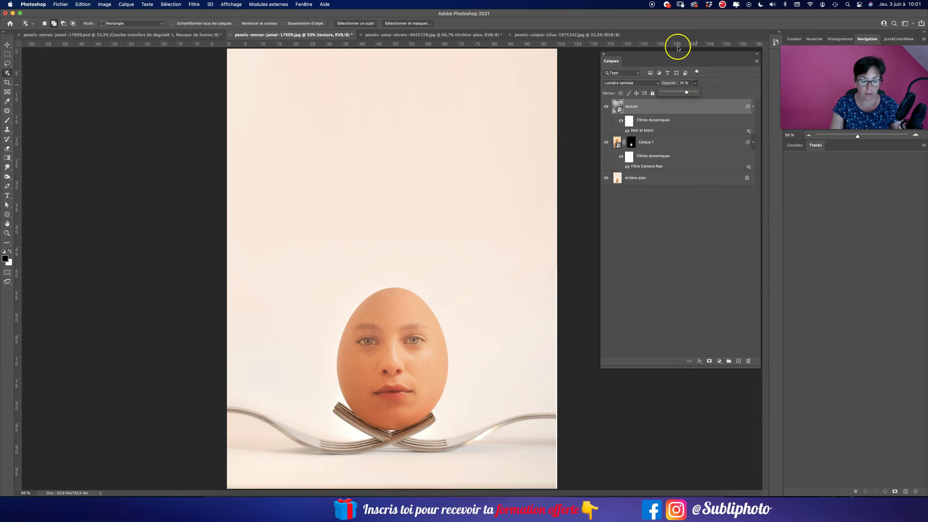
Step: Toggle the texture and face layers off and on to compare, ending with texture selected
{"action": "key", "text": "super+plus"}
{"action": "key", "text": "super+plus"}
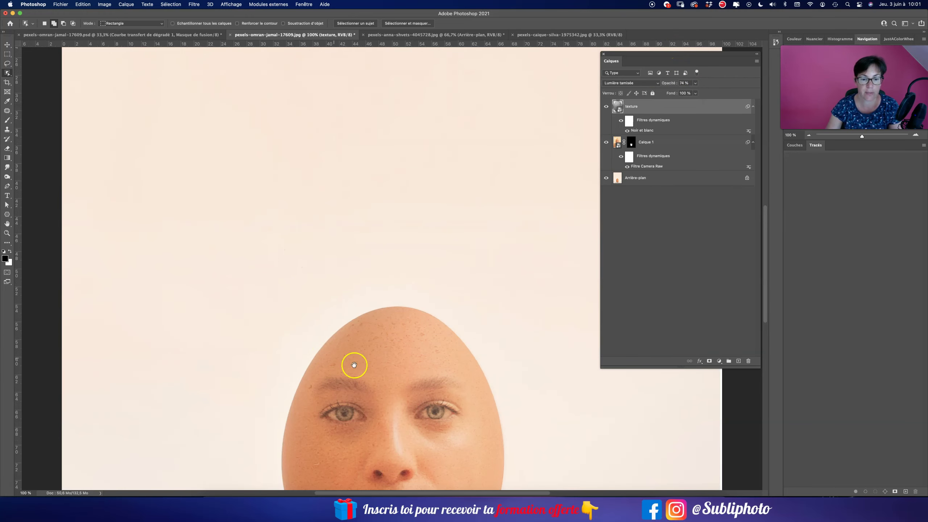
{"action": "left_click_drag", "start_coordinate": [355, 365], "coordinate": [366, 205]}
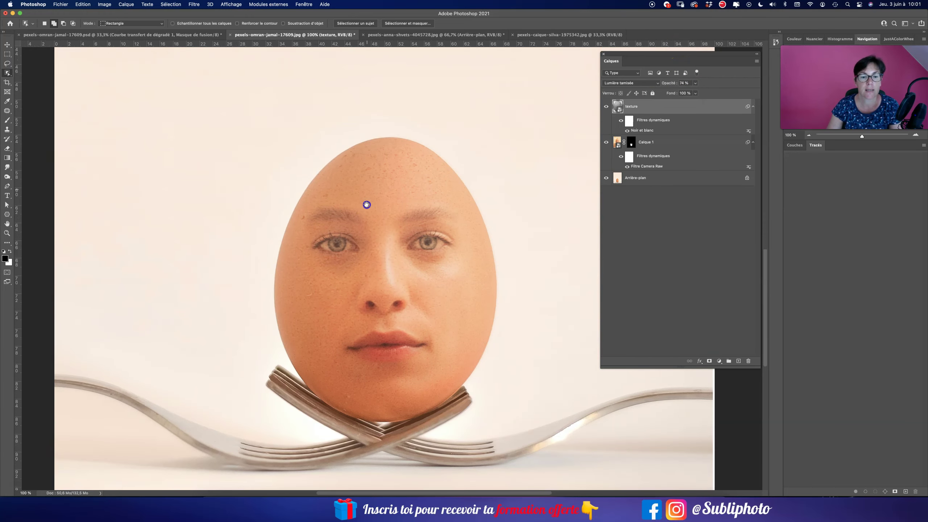
{"action": "left_click", "coordinate": [606, 106]}
{"action": "left_click", "coordinate": [607, 108]}
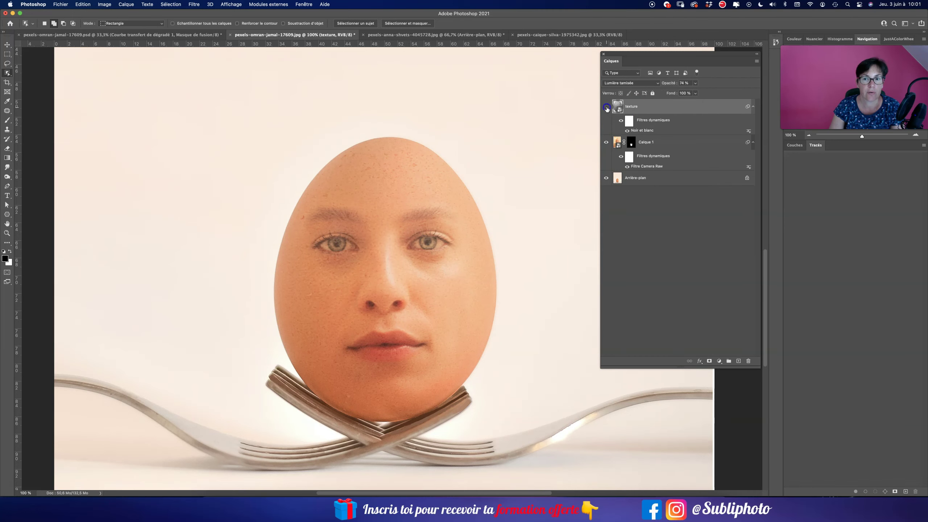
{"action": "left_click", "coordinate": [606, 107]}
{"action": "left_click", "coordinate": [607, 142]}
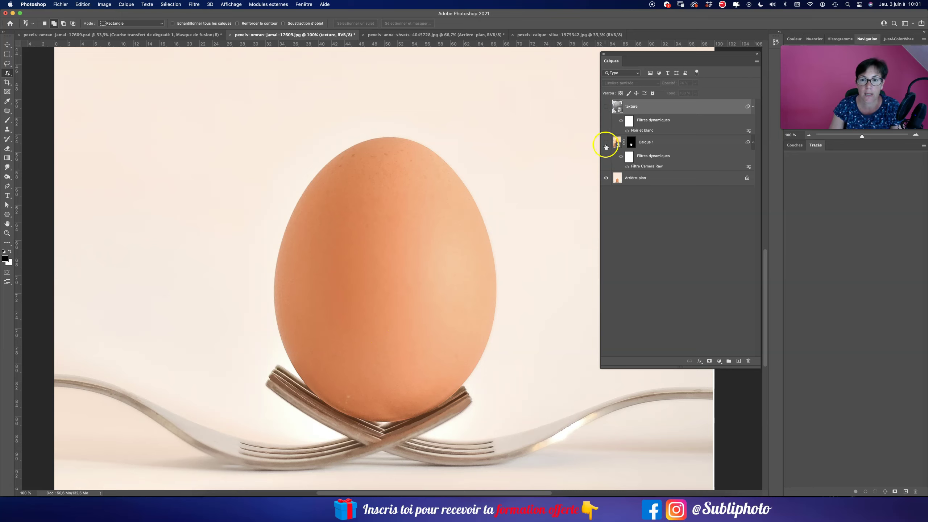
{"action": "left_click", "coordinate": [607, 142]}
{"action": "left_click", "coordinate": [607, 106]}
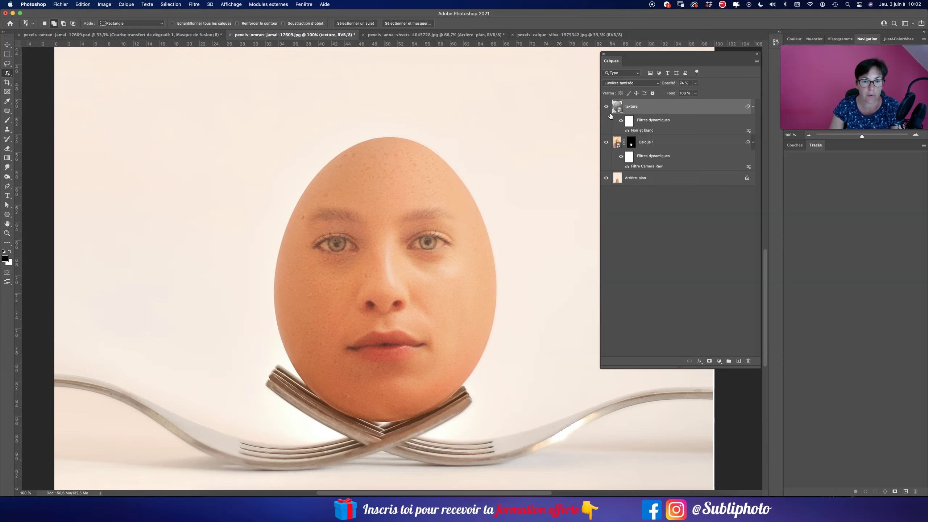
{"action": "left_click", "coordinate": [615, 113]}
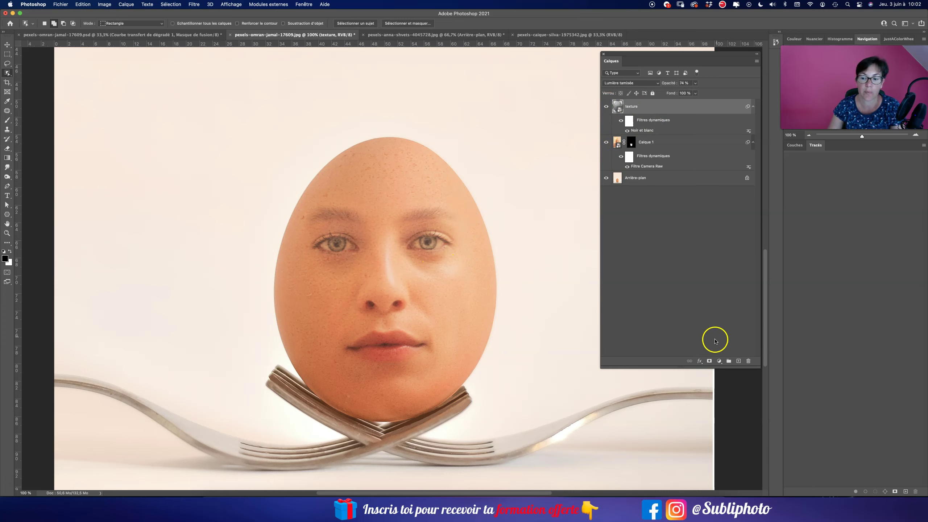
Step: Add a mask to texture and paint it out of the eyes and lips with a 102-pixel brush
{"action": "left_click", "coordinate": [709, 361]}
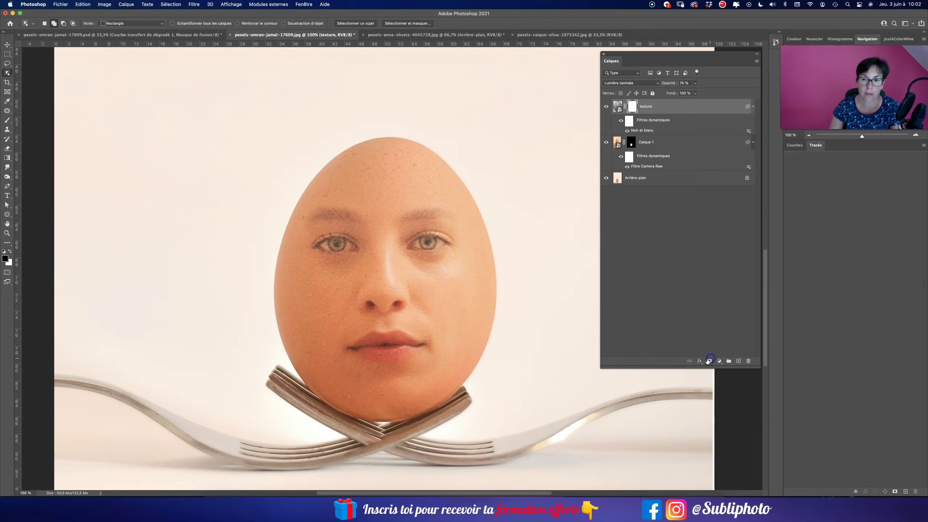
{"action": "key", "text": "b"}
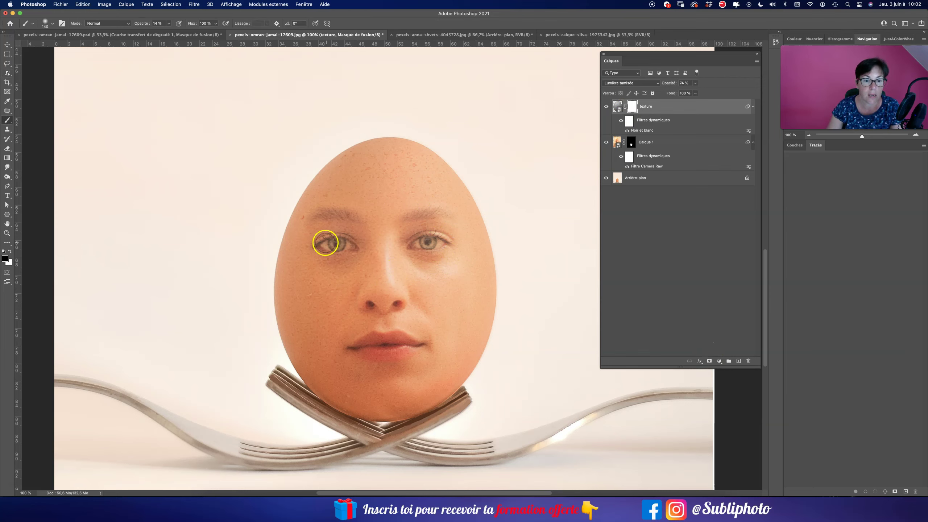
{"action": "left_click", "coordinate": [169, 23]}
{"action": "left_click", "coordinate": [345, 246]}
{"action": "left_click_drag", "start_coordinate": [333, 248], "coordinate": [341, 247]}
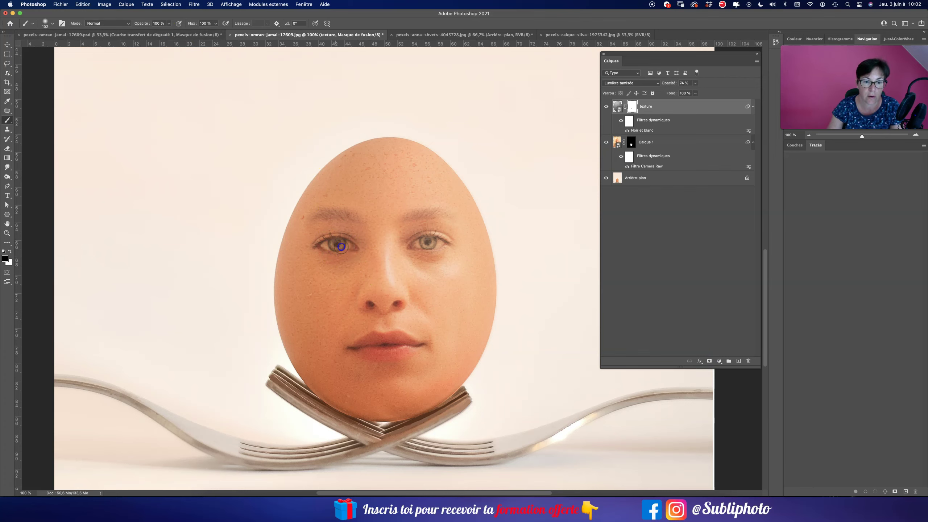
{"action": "left_click_drag", "start_coordinate": [416, 241], "coordinate": [420, 244]}
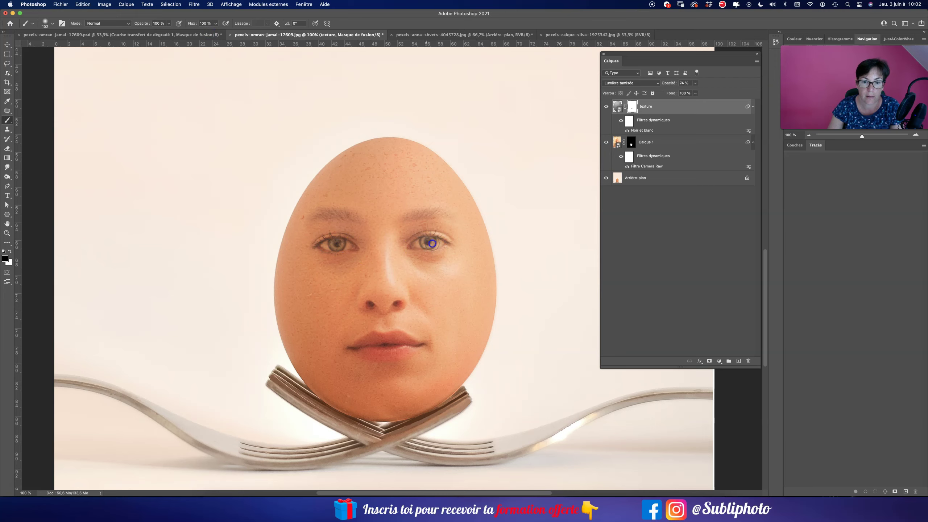
{"action": "left_click_drag", "start_coordinate": [385, 360], "coordinate": [364, 345]}
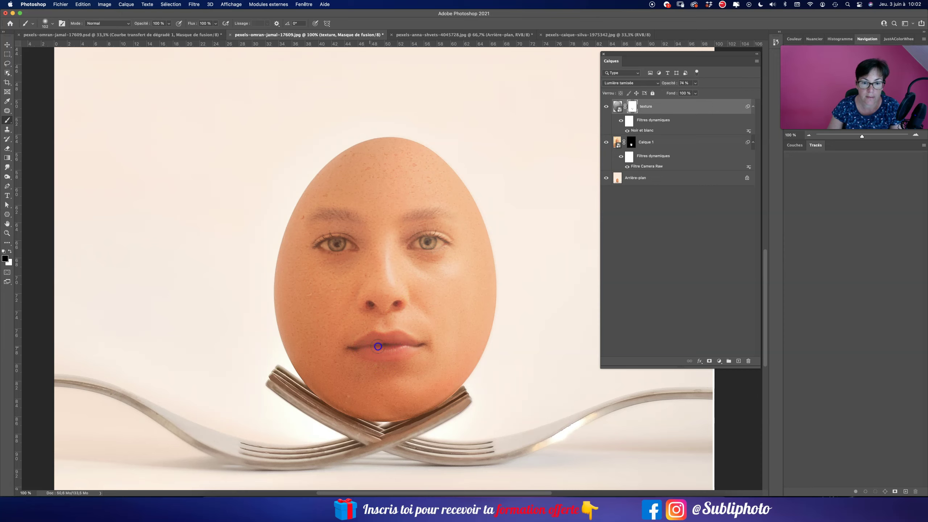
Step: Zoom out to check the whole image, then stamp all visible layers into Calque 2
{"action": "key", "text": "ctrl+minus"}
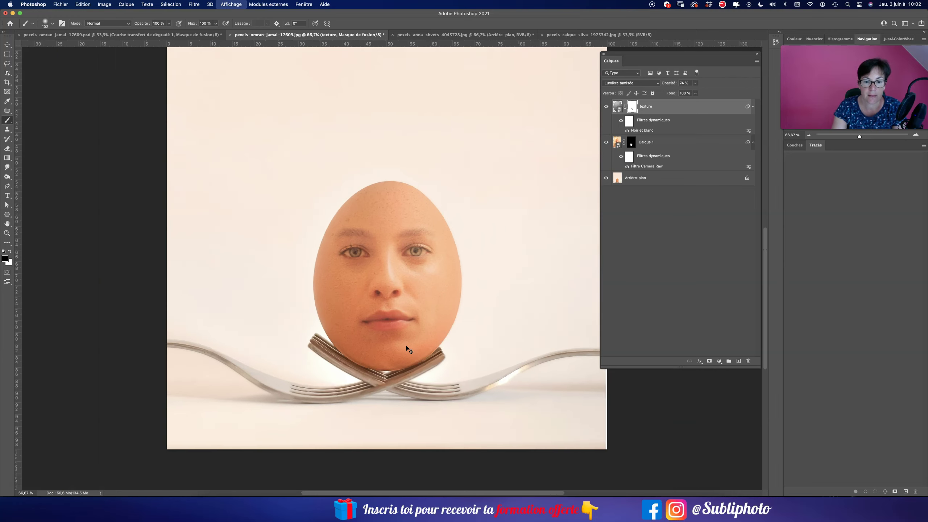
{"action": "key", "text": "ctrl+minus"}
{"action": "key", "text": "ctrl+minus"}
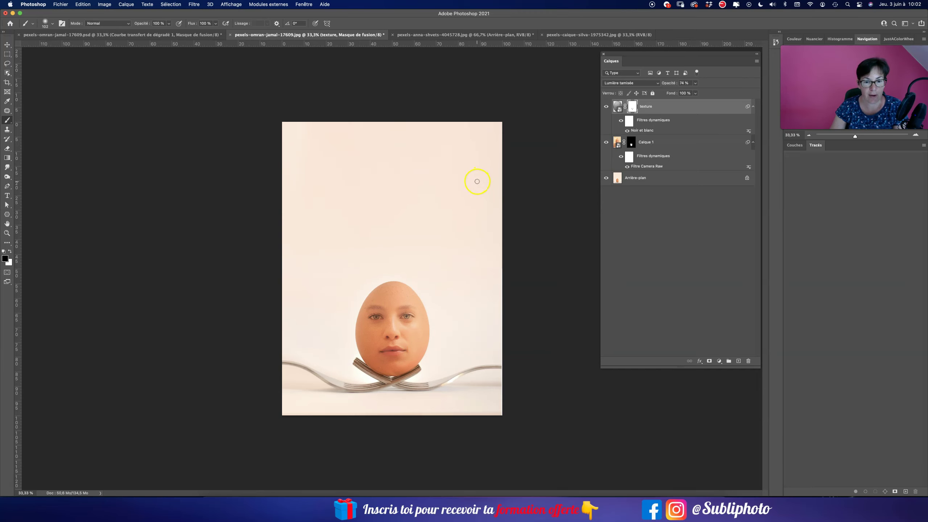
{"action": "key", "text": "ctrl+plus"}
{"action": "key", "text": "ctrl+plus"}
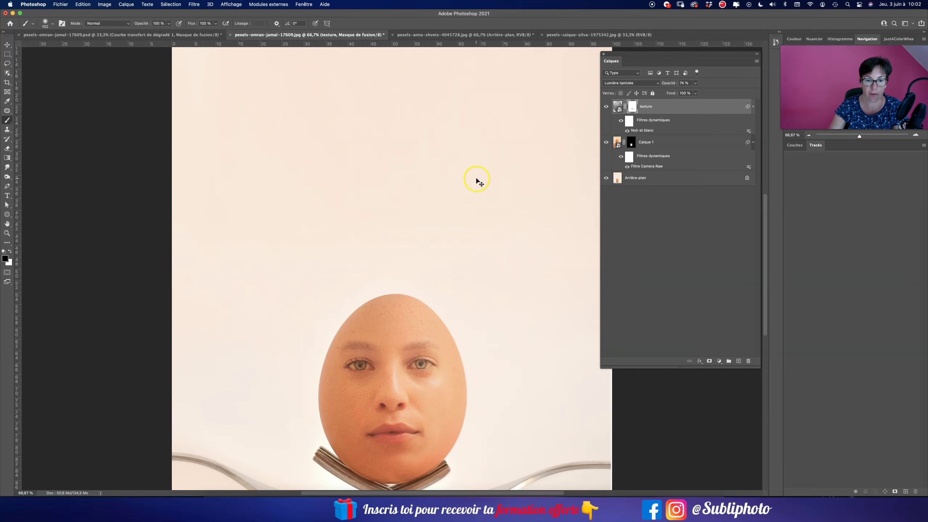
{"action": "left_click_drag", "start_coordinate": [342, 365], "coordinate": [336, 272]}
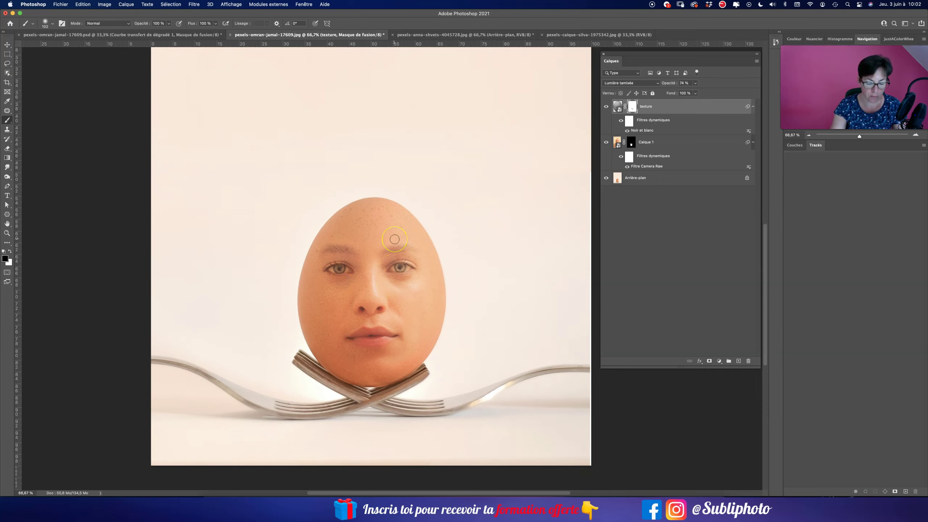
{"action": "key", "text": "super+alt+shift+e"}
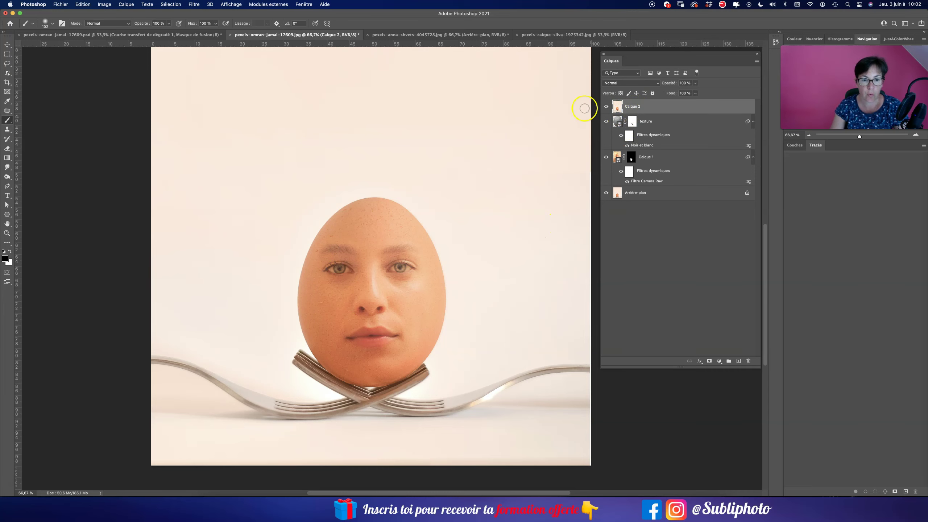
Step: At 100% zoom, select both eyes with elliptical marquees
{"action": "key", "text": "ctrl+1"}
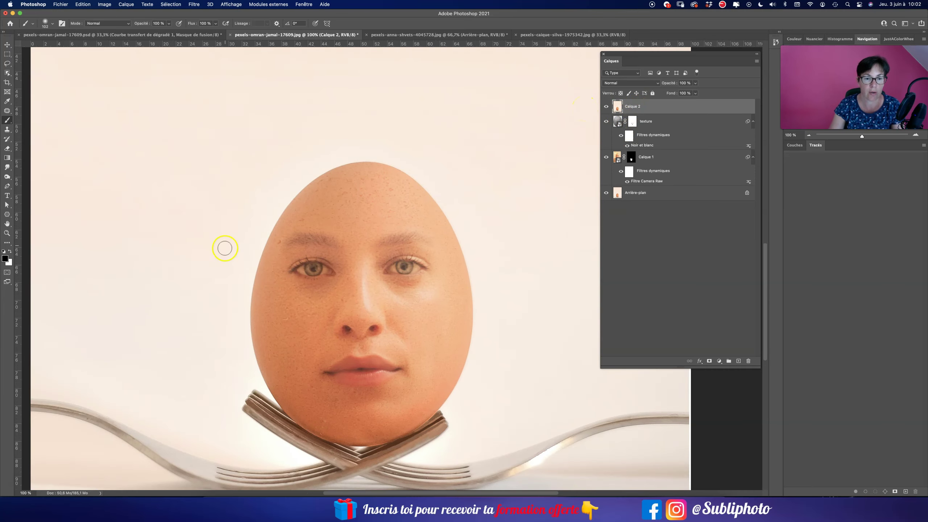
{"action": "left_click_drag", "start_coordinate": [7, 63], "coordinate": [31, 64]}
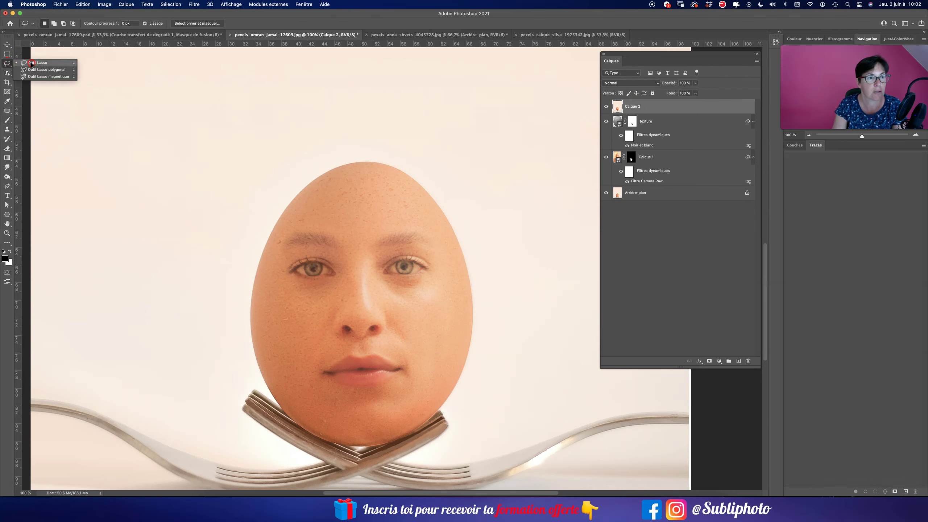
{"action": "left_click", "coordinate": [7, 64]}
{"action": "left_click", "coordinate": [7, 54]}
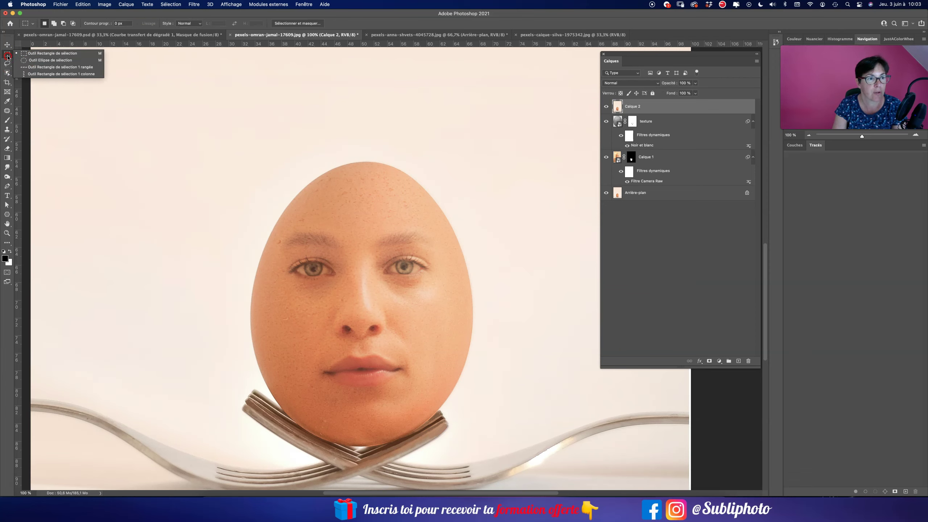
{"action": "left_click_drag", "start_coordinate": [6, 54], "coordinate": [31, 61]}
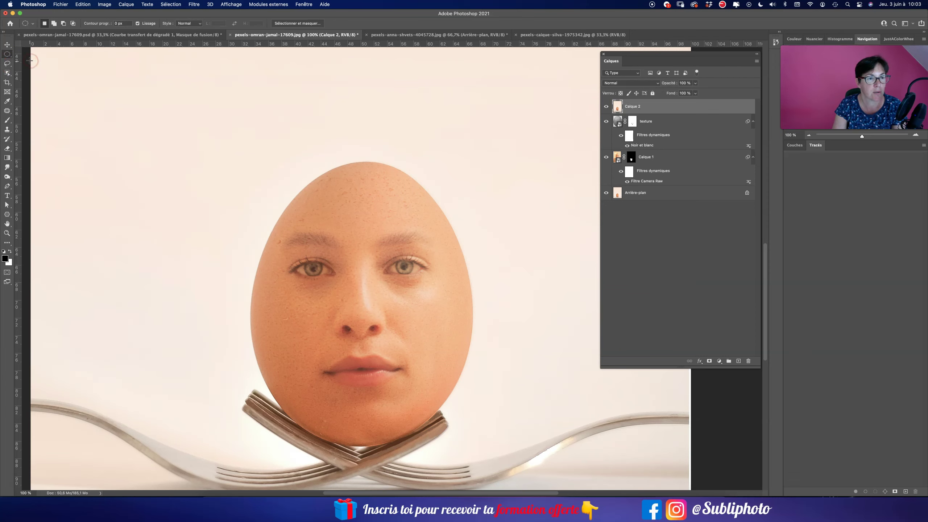
{"action": "left_click_drag", "start_coordinate": [303, 260], "coordinate": [323, 275]}
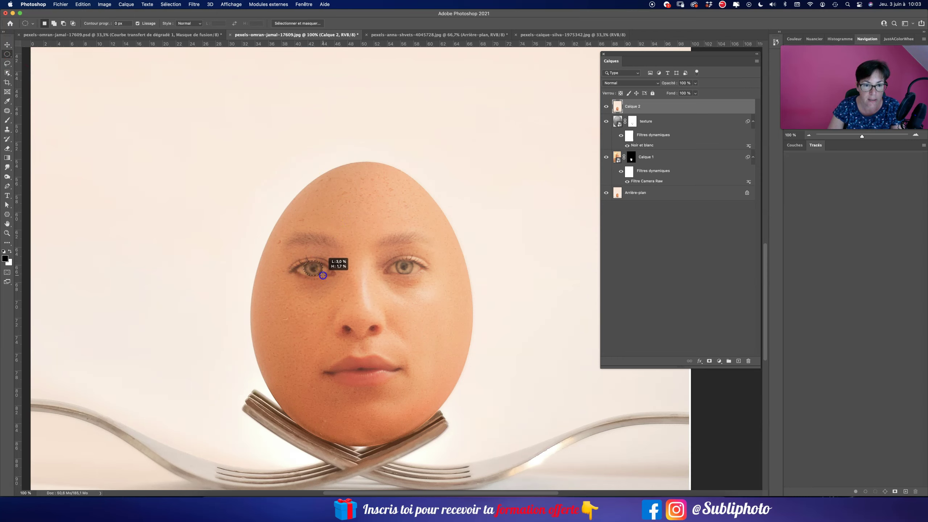
{"action": "key", "text": "shift"}
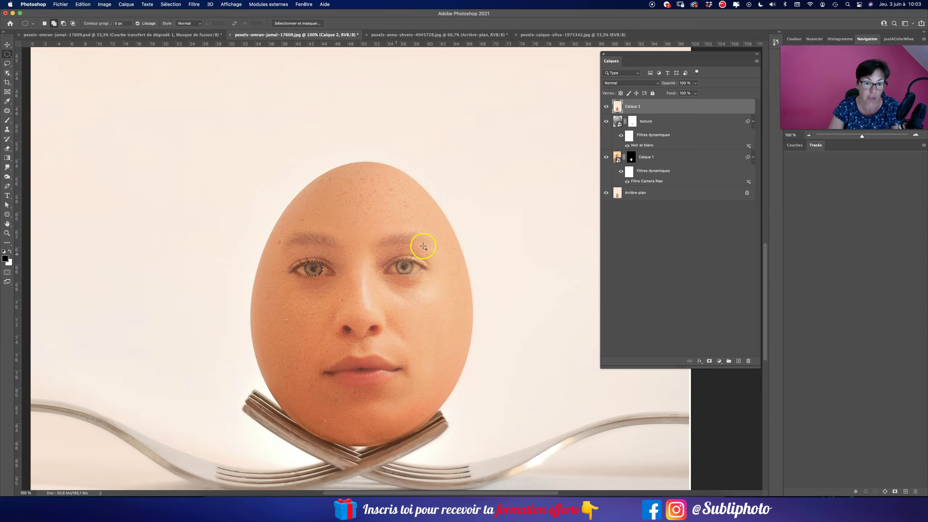
{"action": "left_click_drag", "start_coordinate": [396, 261], "coordinate": [414, 273]}
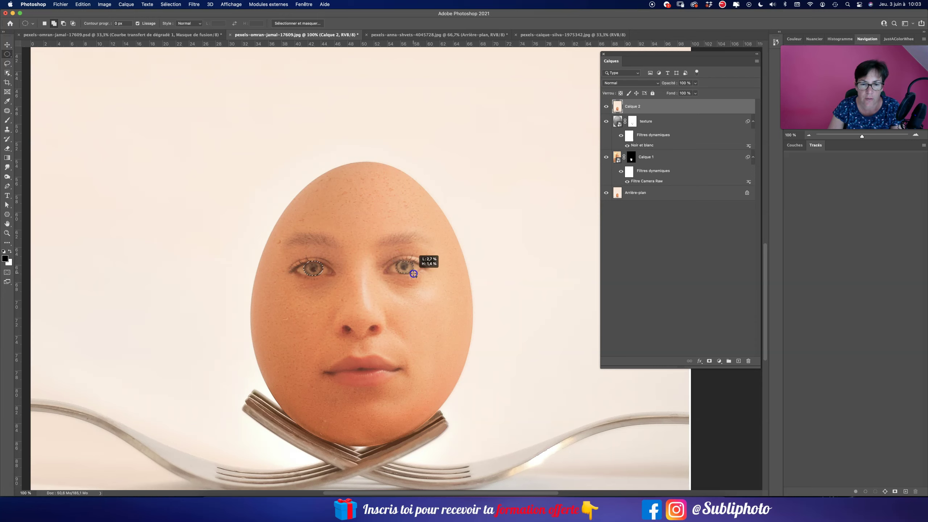
{"action": "left_click_drag", "start_coordinate": [413, 273], "coordinate": [414, 274]}
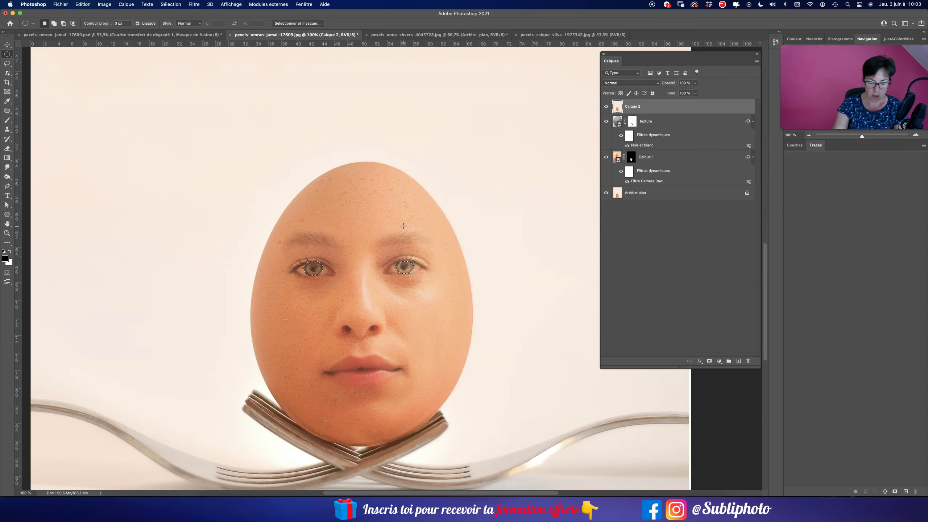
Step: Copy the eyes to a new layer named 'yeux' and blend it in Superposition mode
{"action": "key", "text": "super+j"}
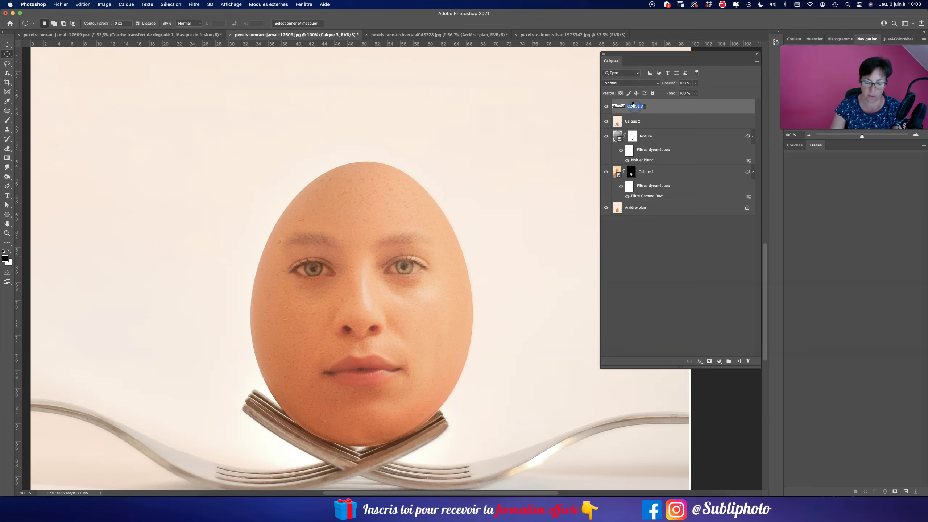
{"action": "type", "text": "yeux"}
{"action": "key", "text": "Return"}
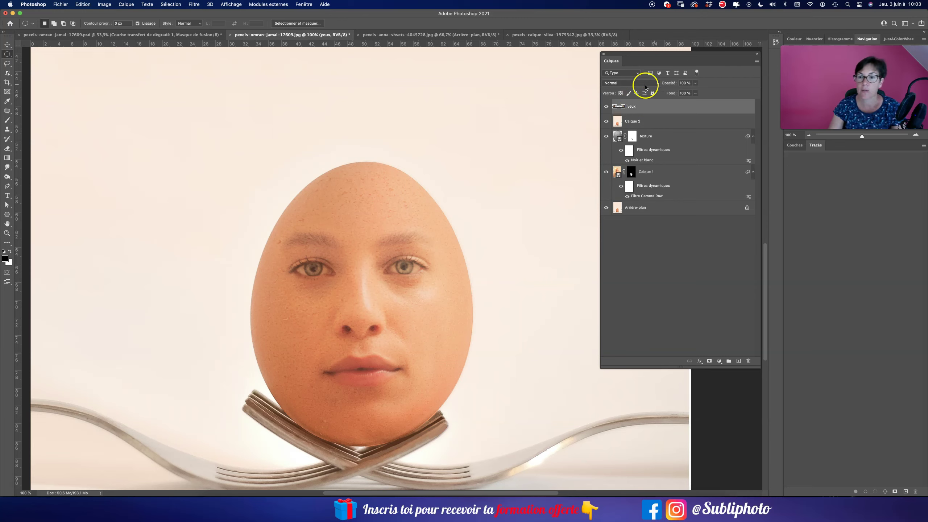
{"action": "left_click", "coordinate": [649, 83]}
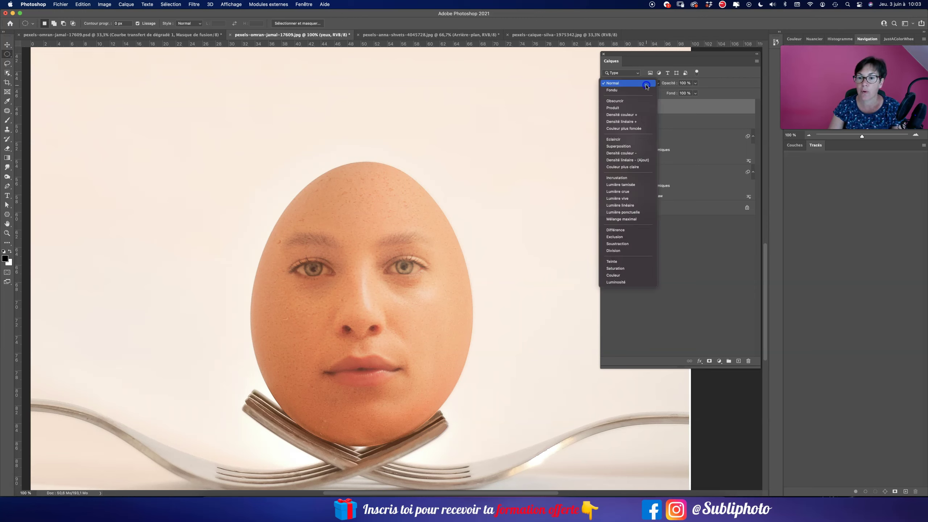
{"action": "left_click", "coordinate": [634, 146]}
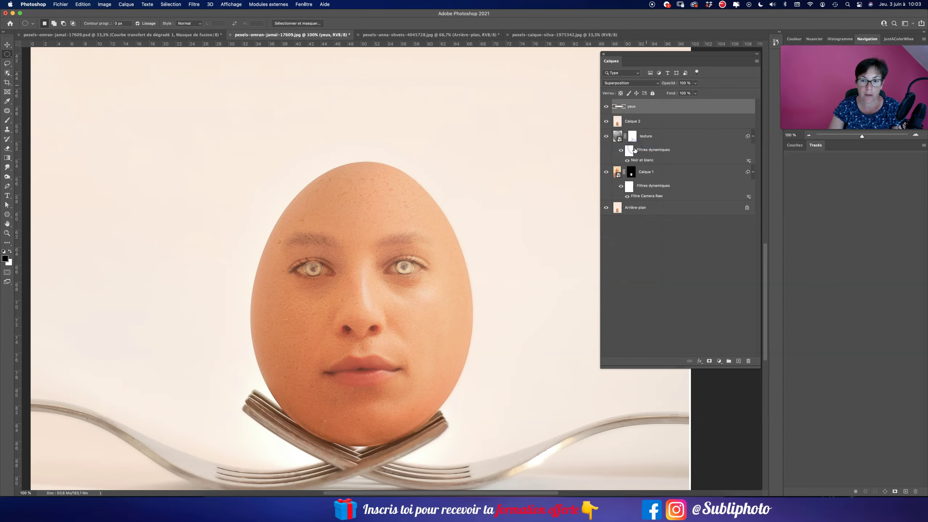
{"action": "left_click", "coordinate": [695, 83]}
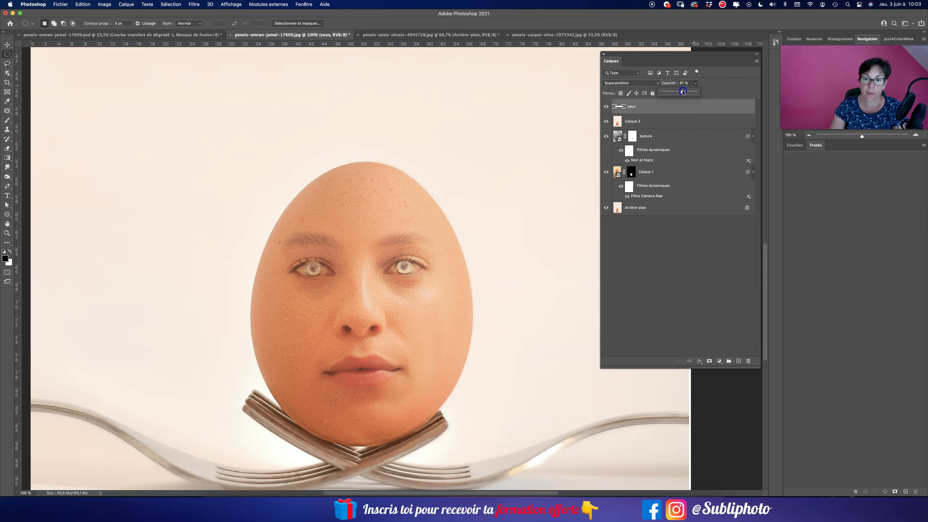
Step: Add a mask to 'yeux' and paint the brightening back onto both irises with a small brush
{"action": "key", "text": "super+plus"}
{"action": "key", "text": "super+plus"}
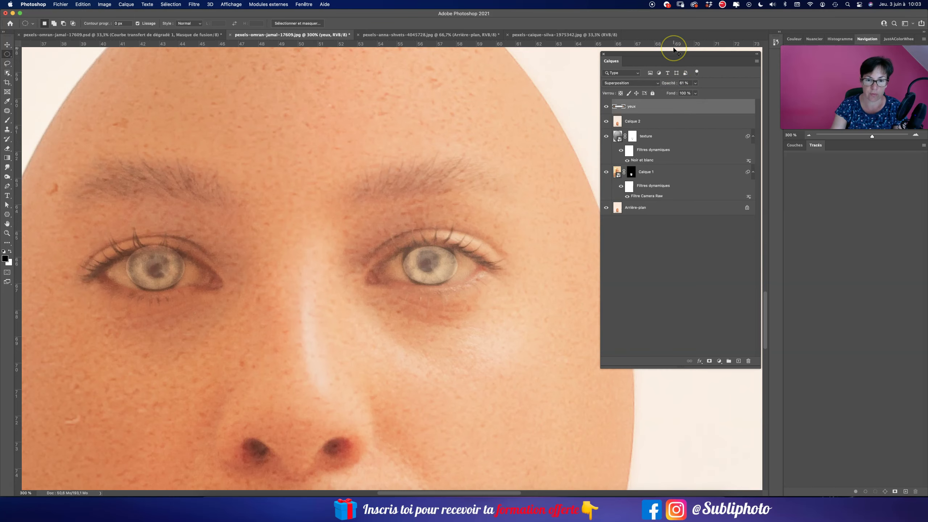
{"action": "left_click", "coordinate": [709, 361]}
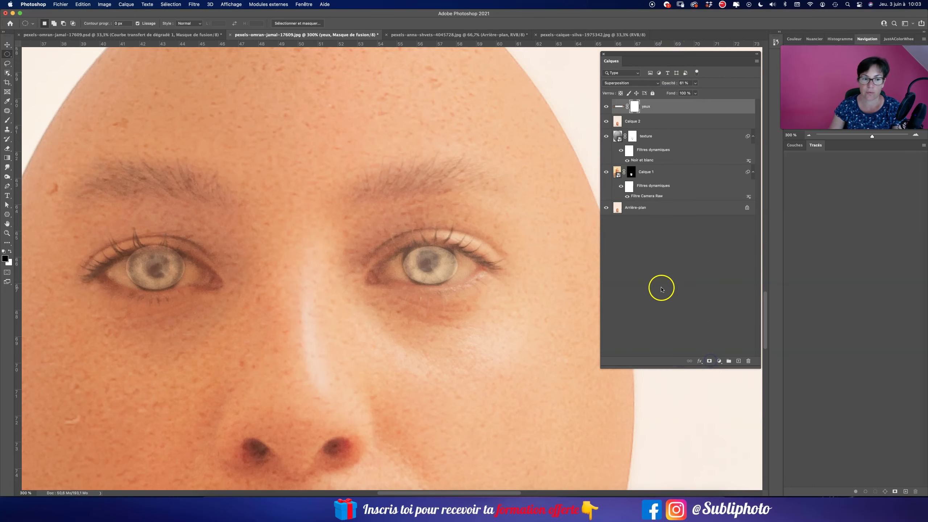
{"action": "key", "text": "b"}
{"action": "left_click_drag", "start_coordinate": [192, 272], "coordinate": [161, 273]}
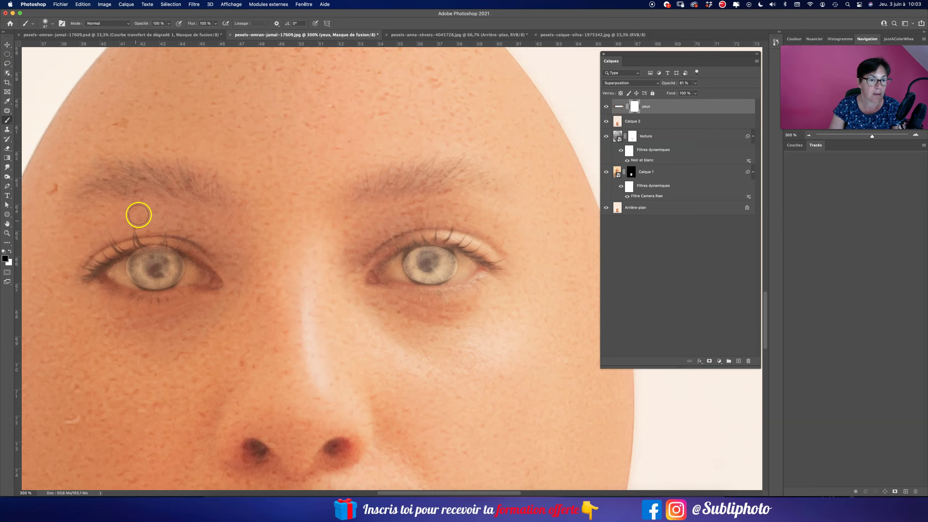
{"action": "left_click_drag", "start_coordinate": [169, 23], "coordinate": [160, 33]}
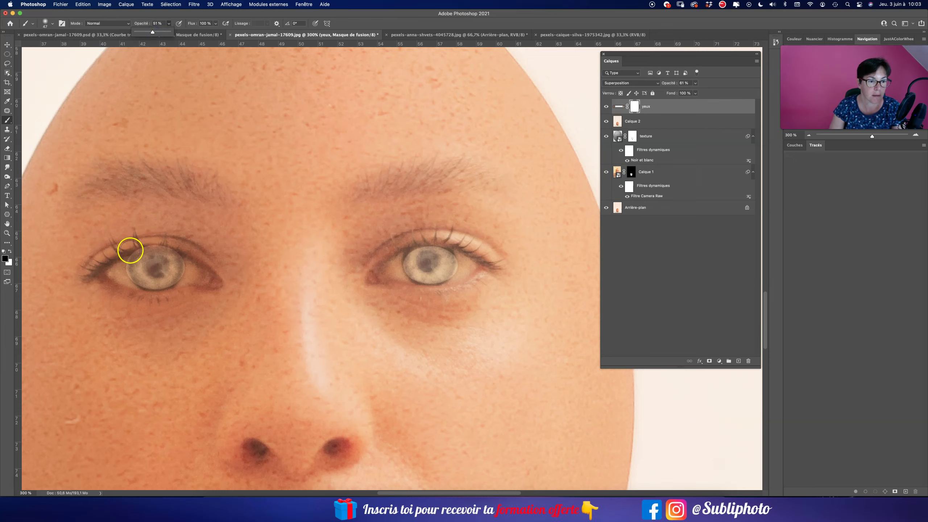
{"action": "left_click", "coordinate": [635, 107]}
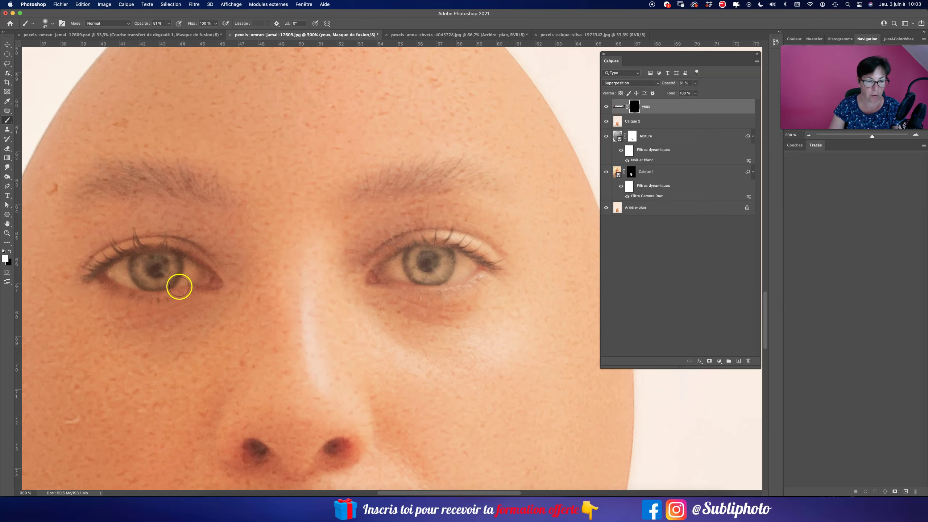
{"action": "left_click_drag", "start_coordinate": [146, 270], "coordinate": [139, 260]}
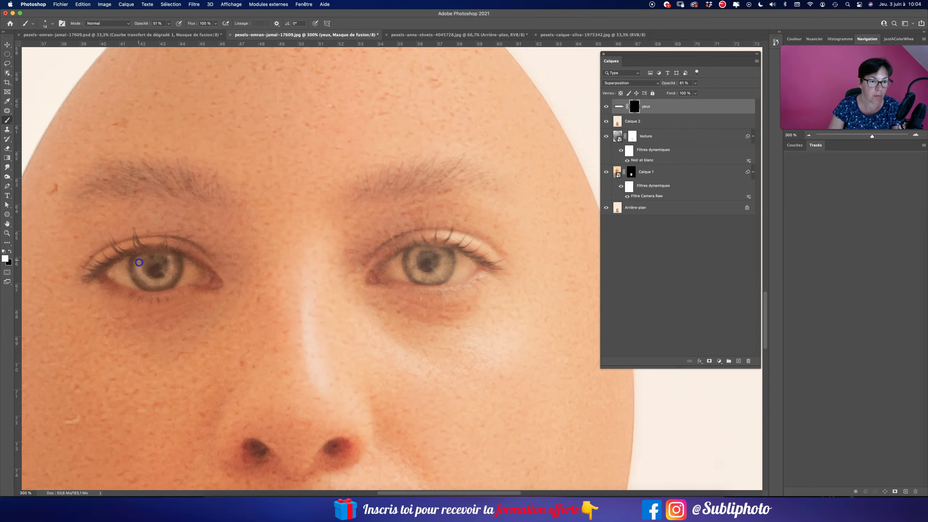
{"action": "left_click", "coordinate": [194, 252]}
{"action": "left_click_drag", "start_coordinate": [432, 271], "coordinate": [416, 253]}
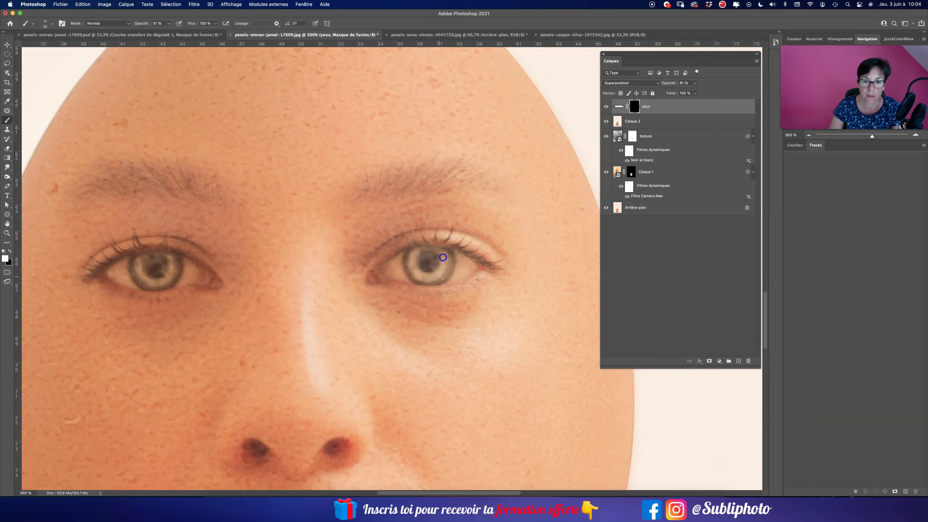
Step: Lower the yeux layer opacity to 77% and zoom out to the whole egg
{"action": "left_click", "coordinate": [696, 84]}
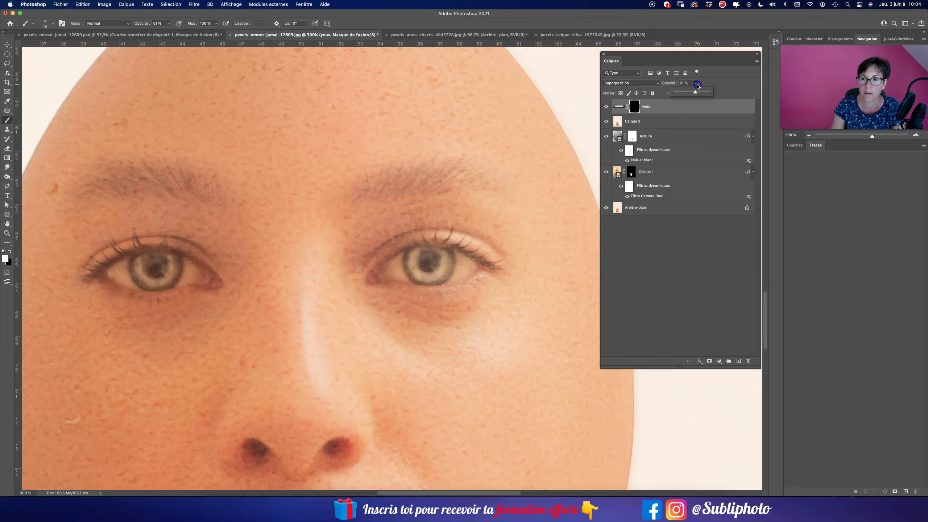
{"action": "left_click_drag", "start_coordinate": [696, 91], "coordinate": [709, 93]}
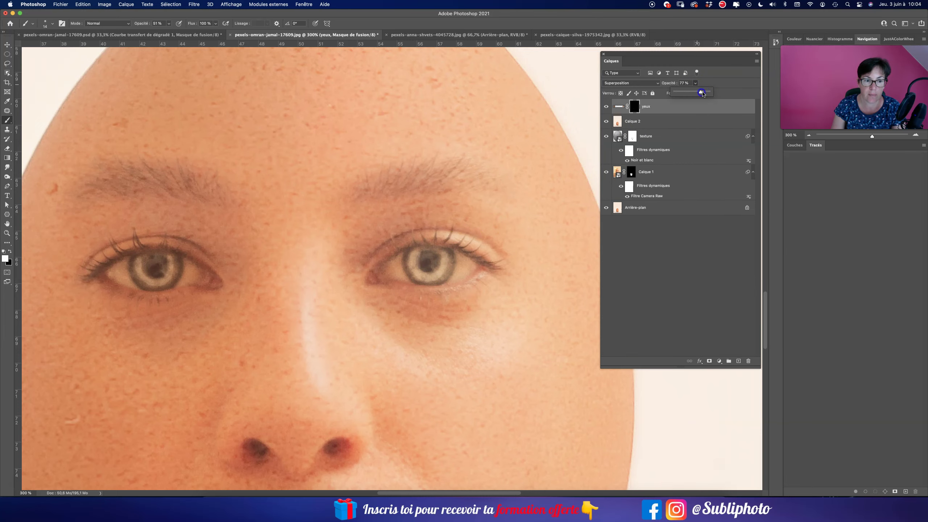
{"action": "left_click_drag", "start_coordinate": [405, 322], "coordinate": [432, 233]}
{"action": "left_click_drag", "start_coordinate": [418, 303], "coordinate": [421, 283]}
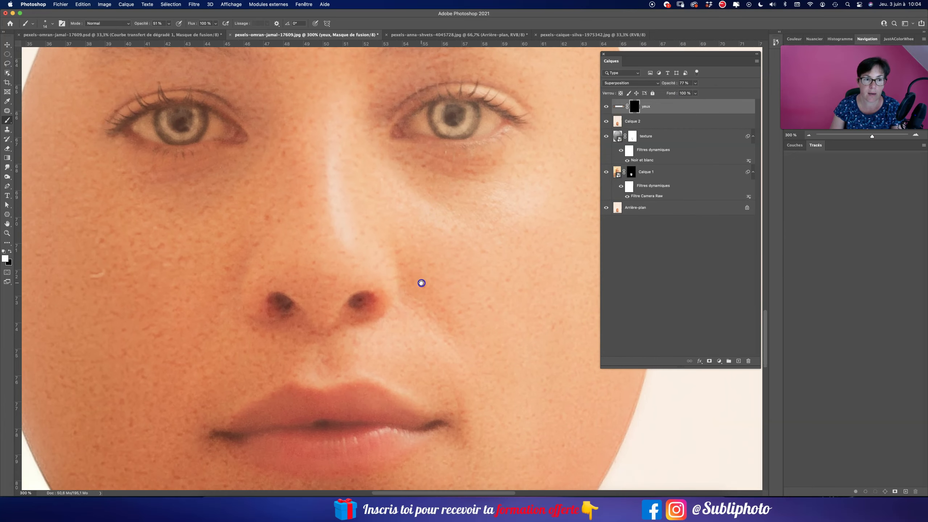
{"action": "key", "text": "super+1"}
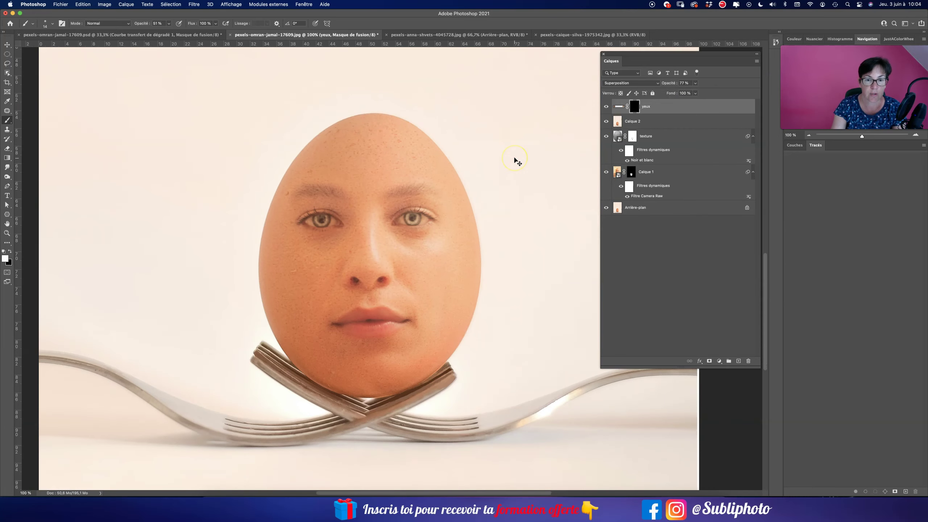
Step: Copy a rectangle around the mouth from Calque 2 onto a new layer, Calque 3
{"action": "left_click", "coordinate": [695, 84]}
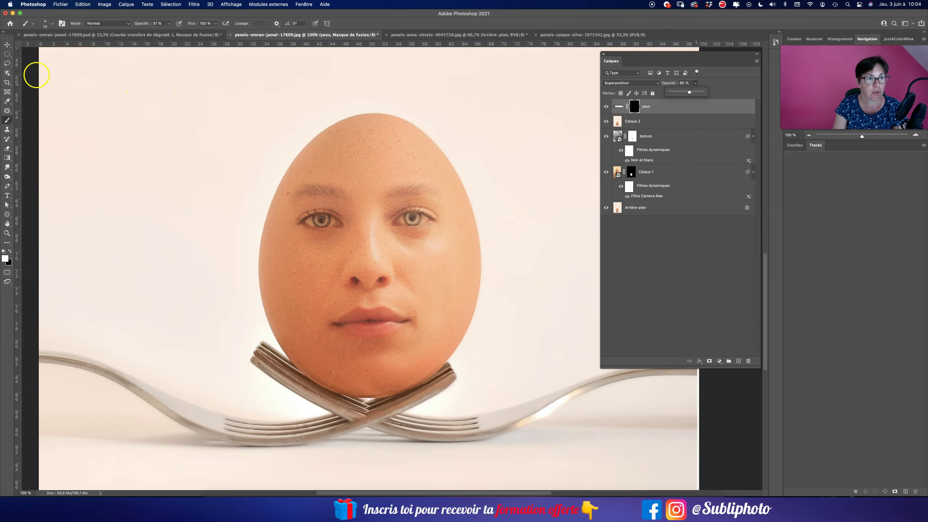
{"action": "right_click", "coordinate": [7, 54]}
{"action": "left_click", "coordinate": [29, 53]}
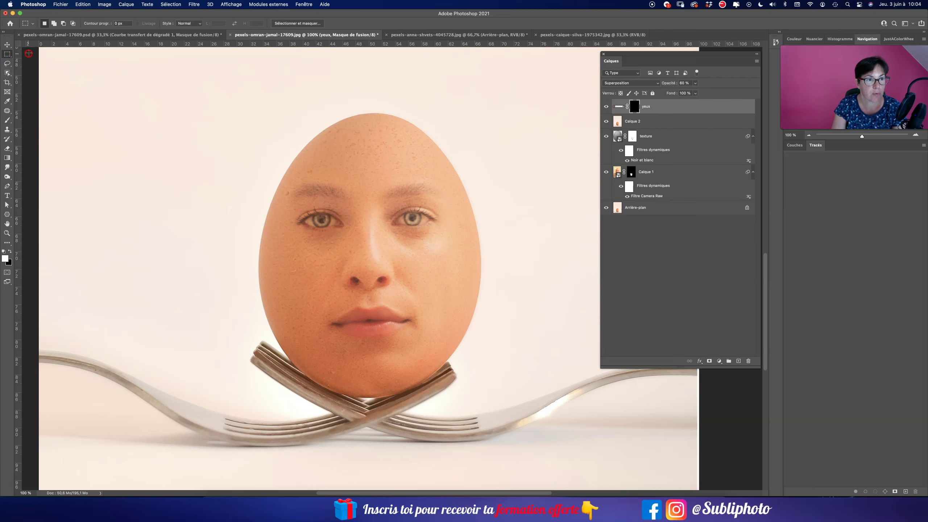
{"action": "left_click", "coordinate": [636, 121]}
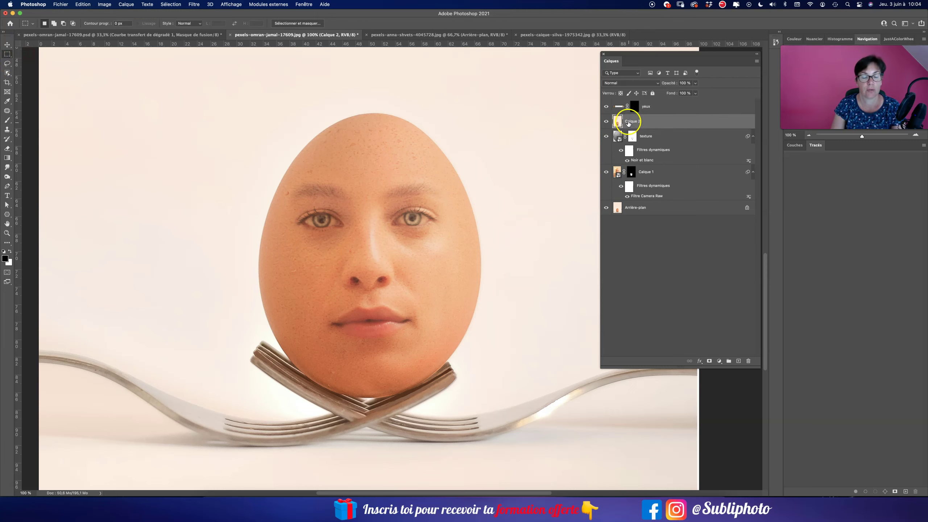
{"action": "left_click_drag", "start_coordinate": [321, 299], "coordinate": [419, 345]}
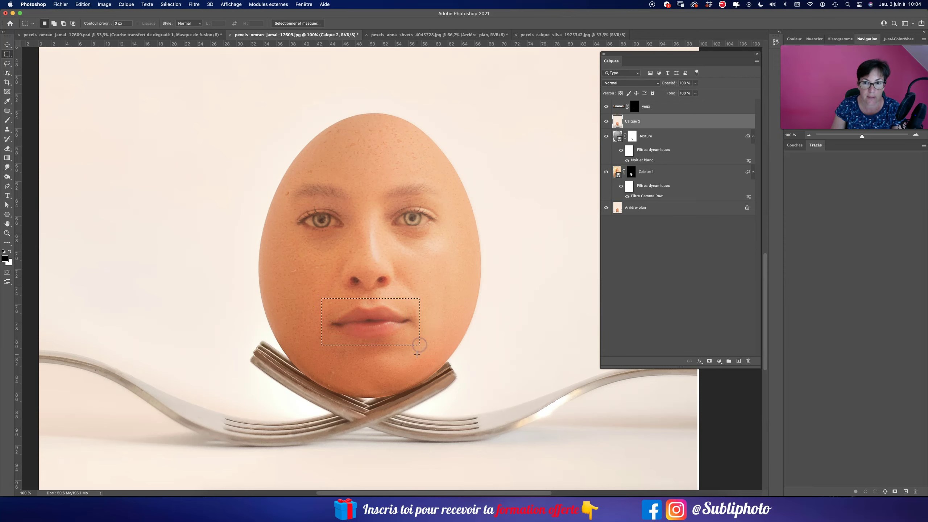
{"action": "key", "text": "ctrl+j"}
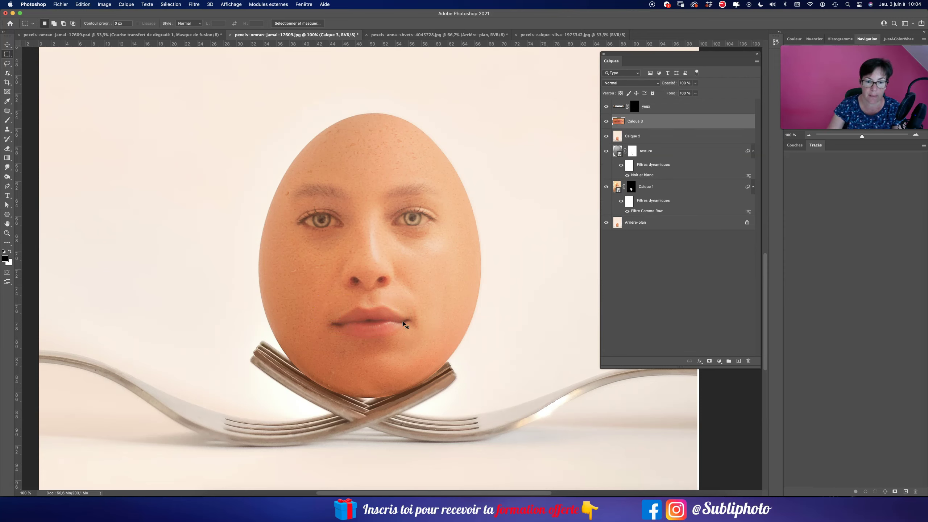
Step: Blend Calque 3 in Superposition and fill its new layer mask black with the Paint Bucket
{"action": "left_click", "coordinate": [626, 84]}
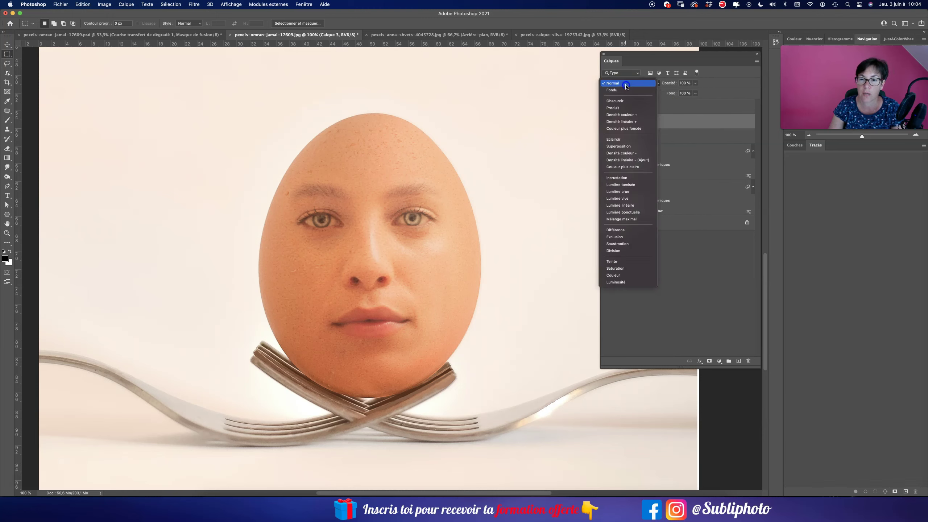
{"action": "left_click", "coordinate": [626, 146]}
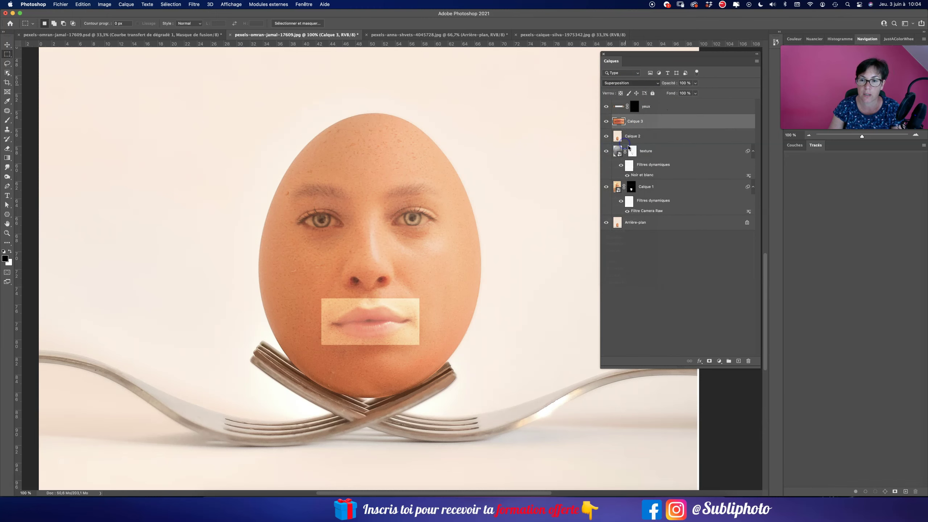
{"action": "left_click", "coordinate": [710, 361]}
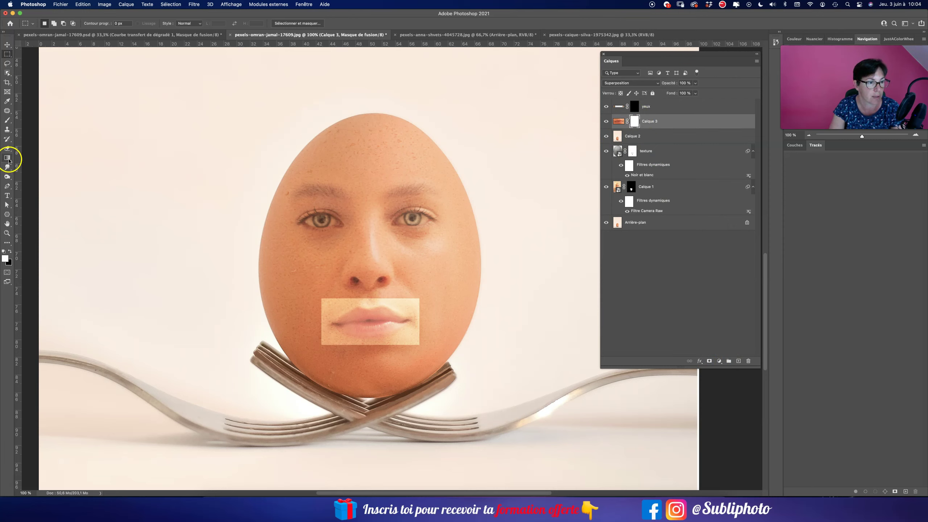
{"action": "right_click", "coordinate": [7, 158]}
{"action": "left_click", "coordinate": [26, 165]}
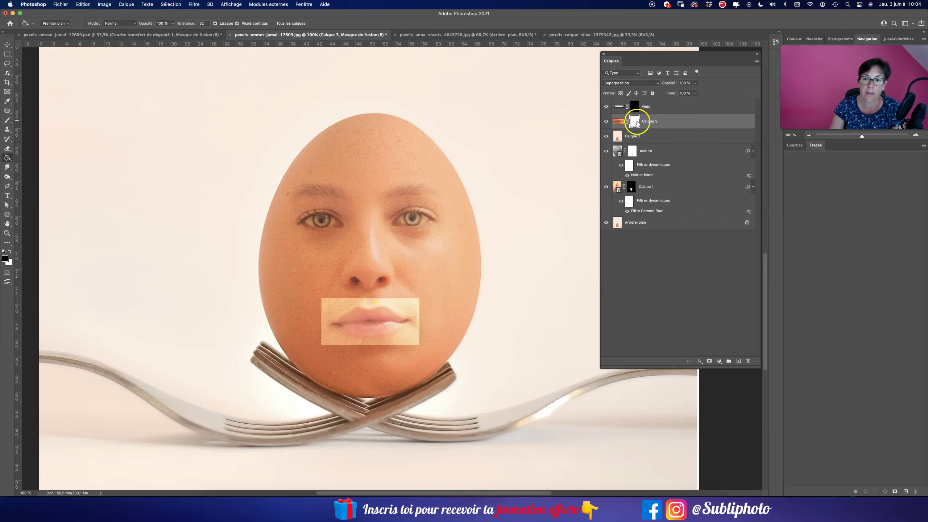
{"action": "left_click", "coordinate": [334, 318]}
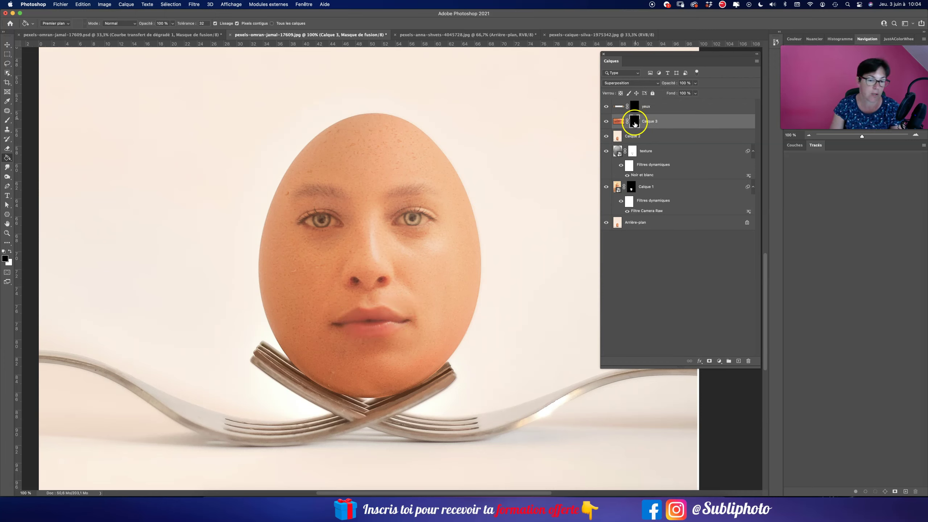
Step: Zoom in on the lips and lower Calque 3's opacity to about a third
{"action": "key", "text": "b"}
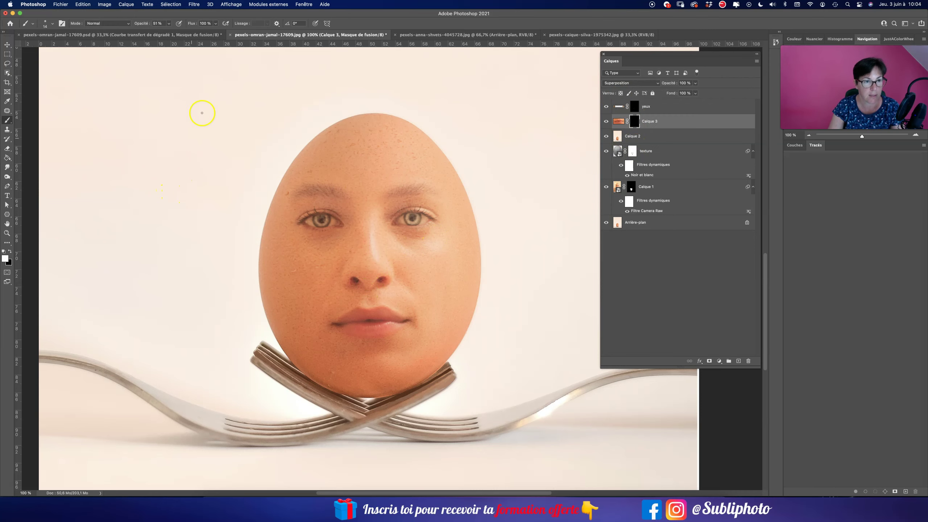
{"action": "key", "text": "super+plus"}
{"action": "key", "text": "super+plus"}
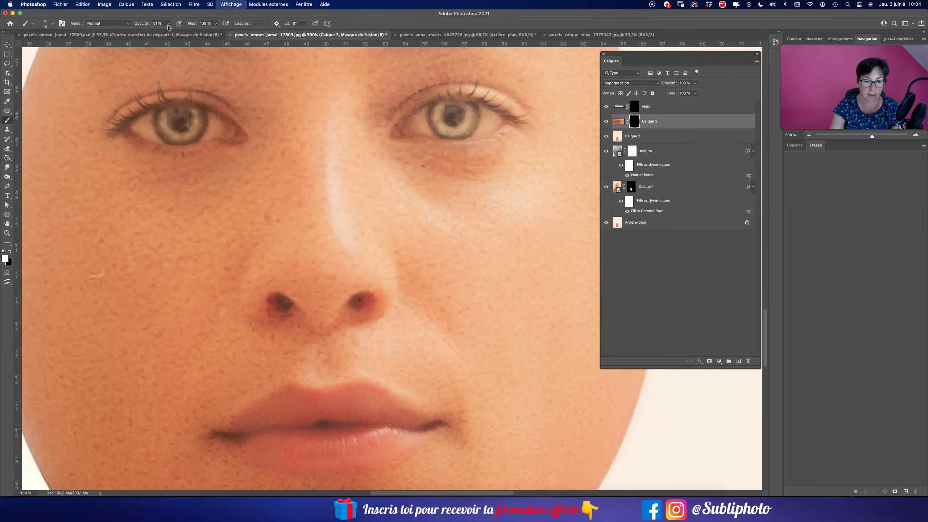
{"action": "left_click_drag", "start_coordinate": [287, 348], "coordinate": [294, 217]}
{"action": "mouse_move", "coordinate": [294, 265]}
{"action": "left_mouse_down"}
{"action": "mouse_move", "coordinate": [300, 278]}
{"action": "mouse_move", "coordinate": [273, 259]}
{"action": "mouse_move", "coordinate": [362, 248]}
{"action": "left_mouse_up"}
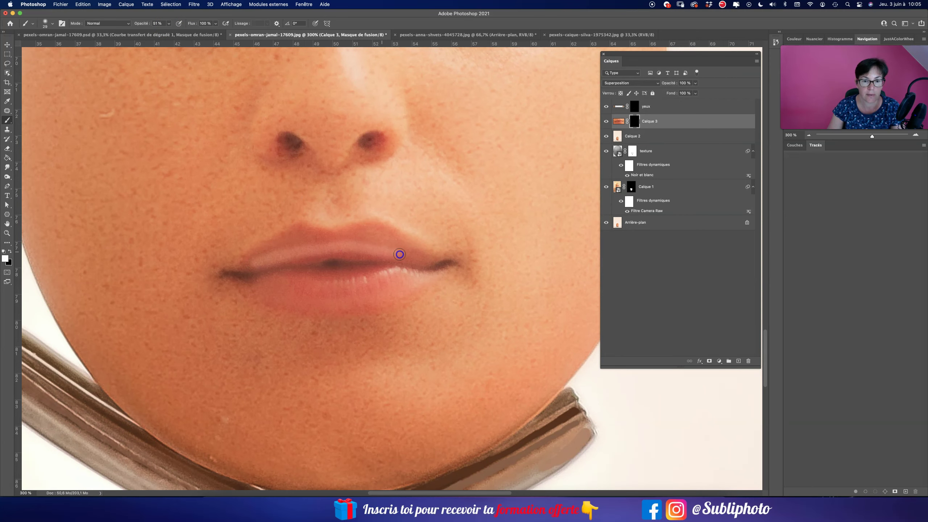
{"action": "left_click", "coordinate": [695, 83]}
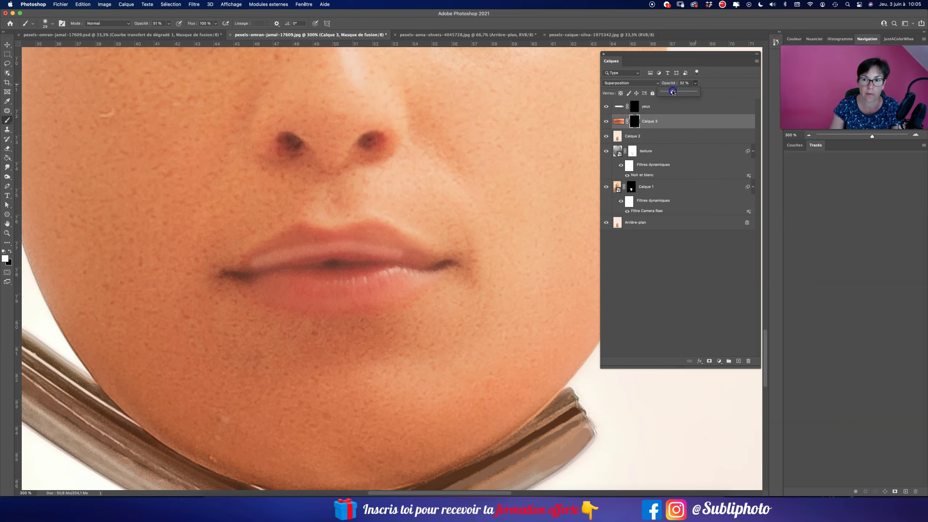
{"action": "left_click_drag", "start_coordinate": [672, 91], "coordinate": [675, 92]}
Step: Paint the lips back in on Calque 3's mask, swapping colours and dropping brush opacity to 23%
{"action": "left_click_drag", "start_coordinate": [328, 255], "coordinate": [338, 255]}
{"action": "left_click_drag", "start_coordinate": [269, 259], "coordinate": [404, 256]}
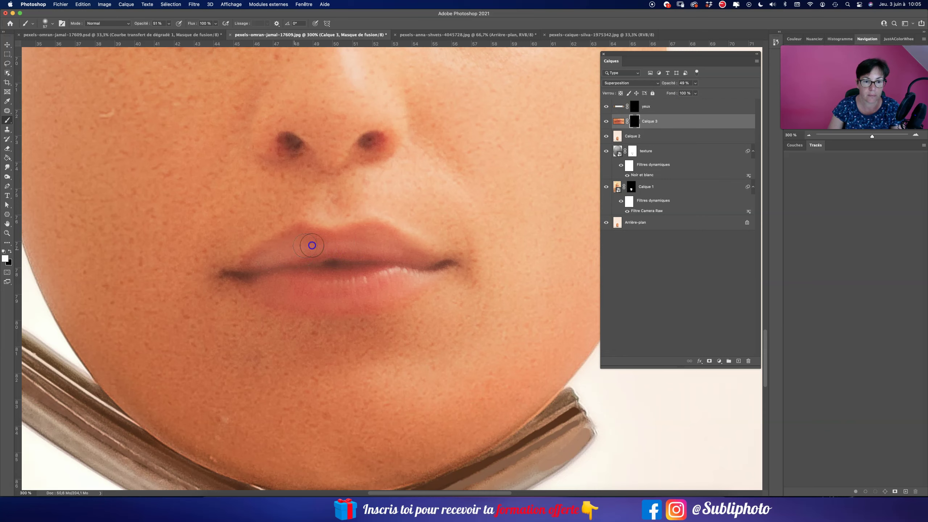
{"action": "mouse_move", "coordinate": [275, 287]}
{"action": "left_mouse_down"}
{"action": "mouse_move", "coordinate": [291, 290]}
{"action": "mouse_move", "coordinate": [271, 284]}
{"action": "left_mouse_up"}
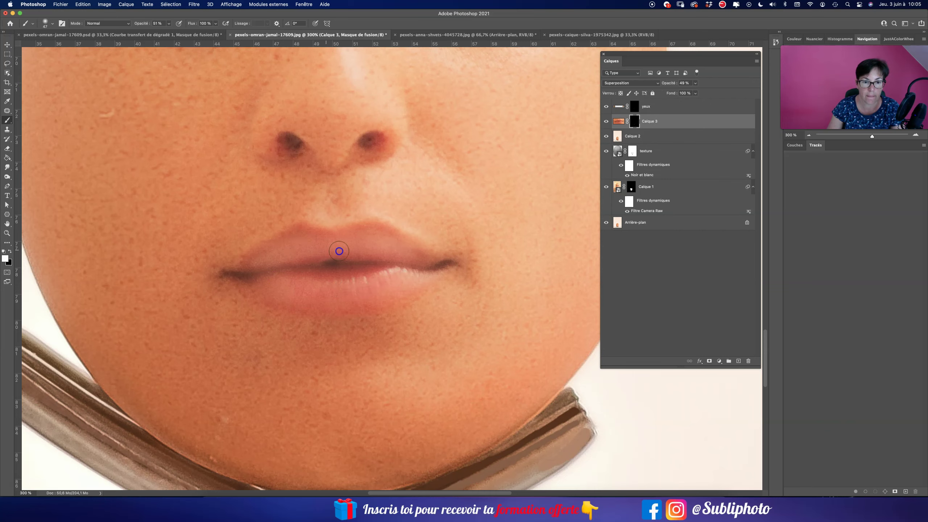
{"action": "key", "text": "x"}
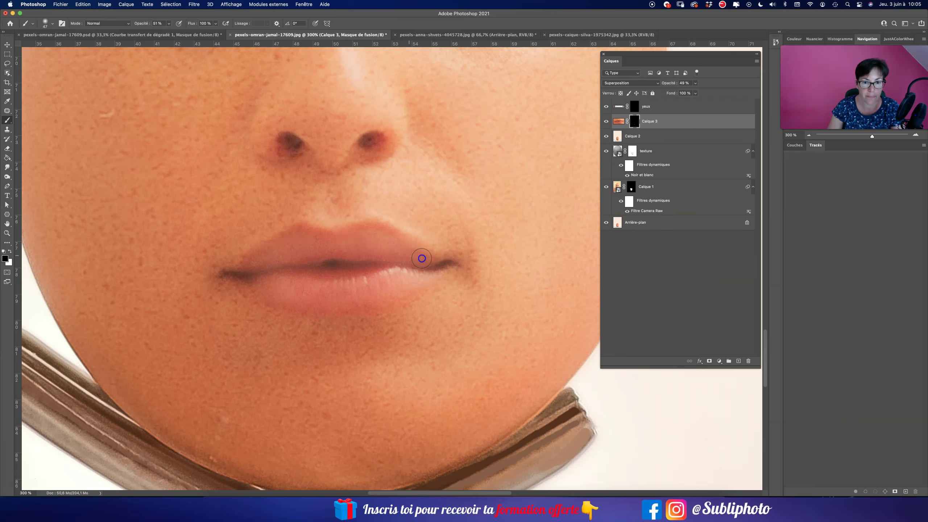
{"action": "key", "text": "x"}
{"action": "left_click", "coordinate": [169, 23]}
{"action": "left_click_drag", "start_coordinate": [292, 269], "coordinate": [265, 261]}
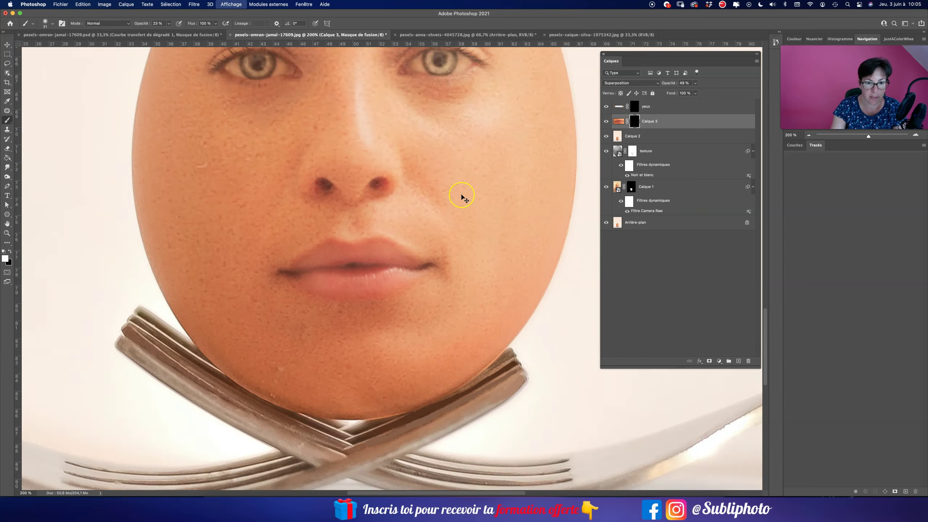
Step: Zoom out to 66.67%, set Calque 3 to 39% opacity and toggle it to compare
{"action": "key", "text": "super+1"}
{"action": "key", "text": "super+minus"}
{"action": "left_click", "coordinate": [696, 83]}
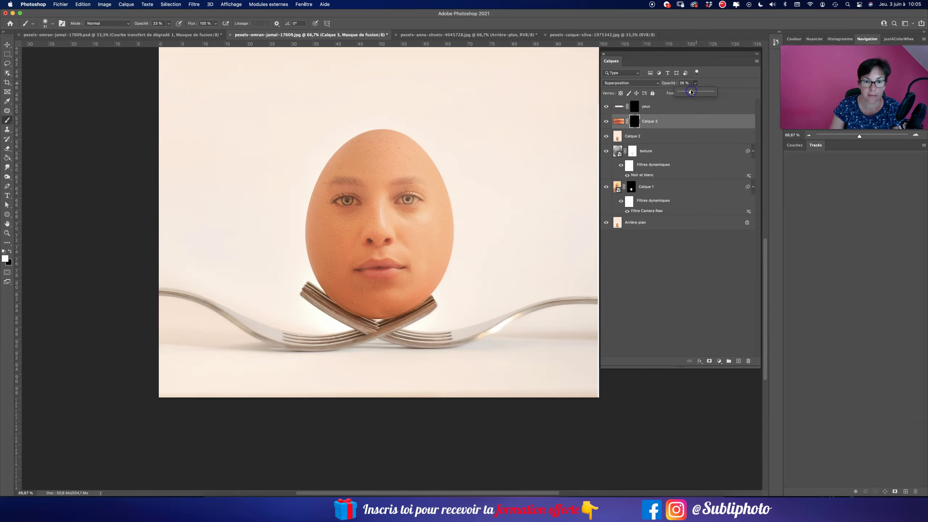
{"action": "left_click", "coordinate": [606, 122]}
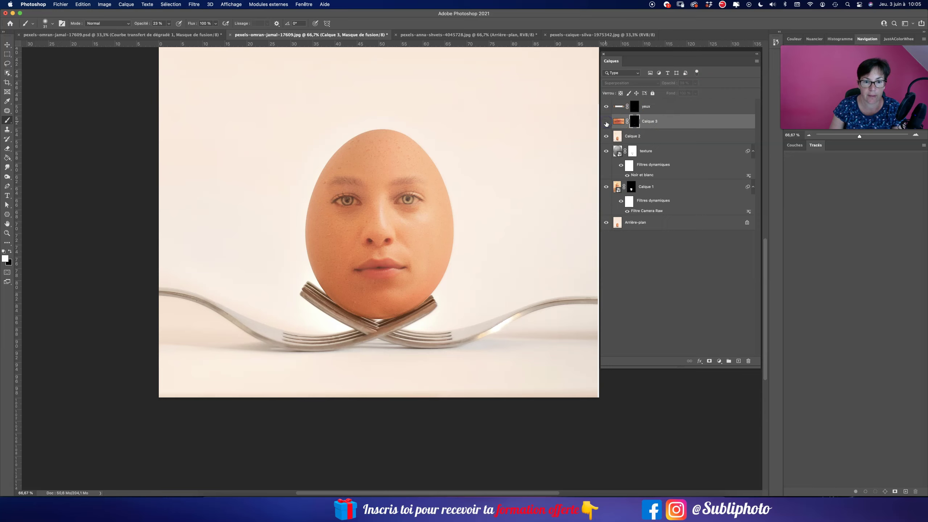
{"action": "left_click", "coordinate": [606, 123]}
Step: Select the yeux layer and add a gradient map adjustment layer above it
{"action": "key", "text": "super+minus"}
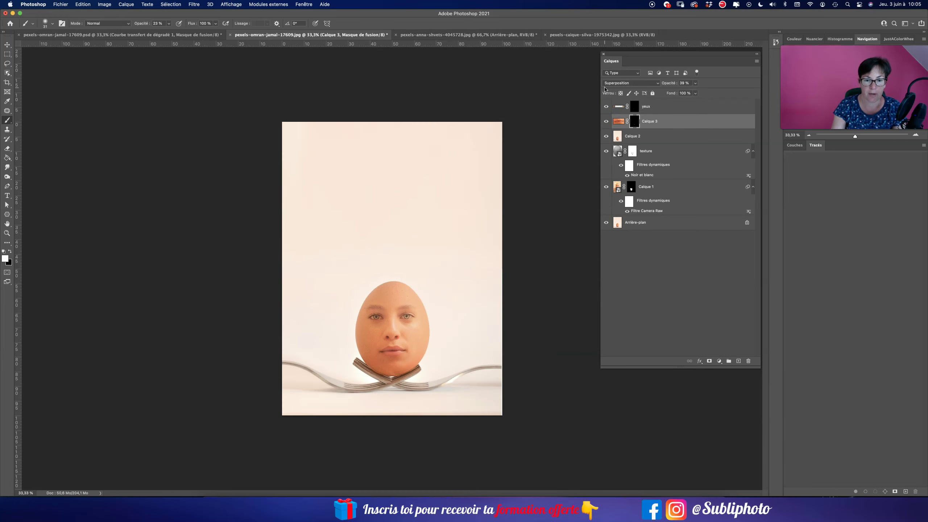
{"action": "left_click", "coordinate": [701, 107]}
{"action": "key", "text": "x"}
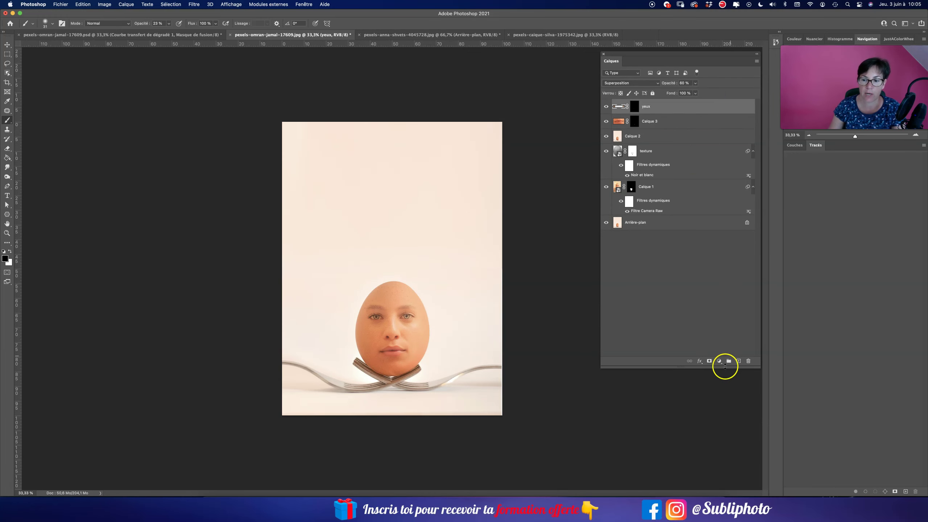
{"action": "left_click", "coordinate": [719, 361]}
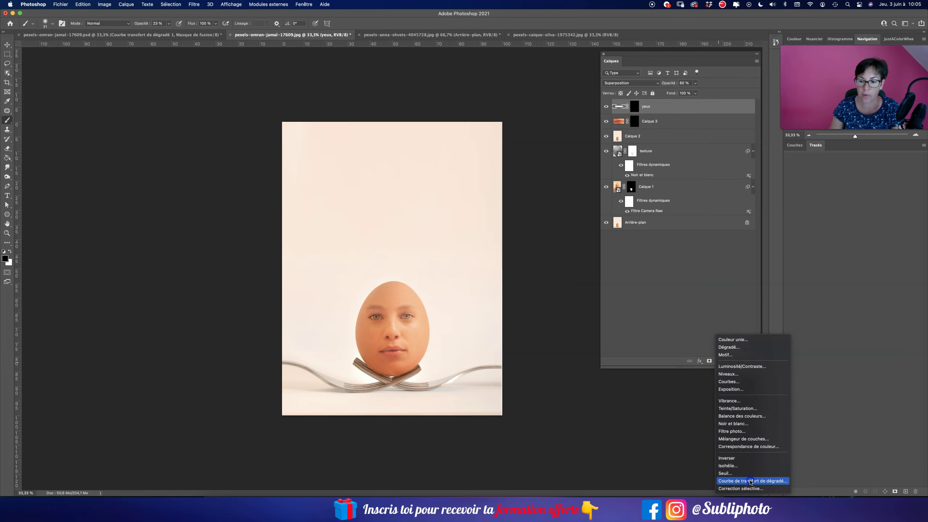
{"action": "left_click", "coordinate": [750, 482]}
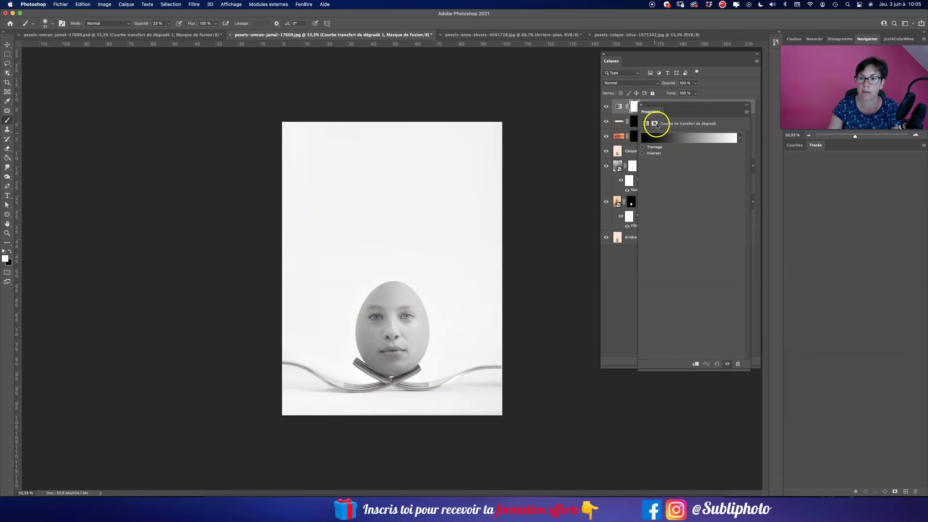
Step: Set the gradient map to the Roses Rose_06 gradient with Inverser ticked
{"action": "left_click_drag", "start_coordinate": [688, 105], "coordinate": [599, 239]}
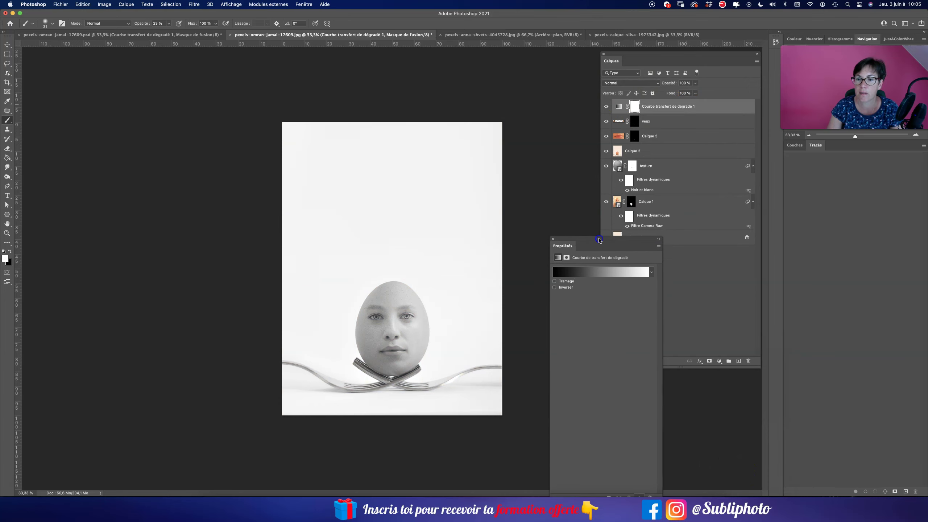
{"action": "left_click", "coordinate": [558, 258]}
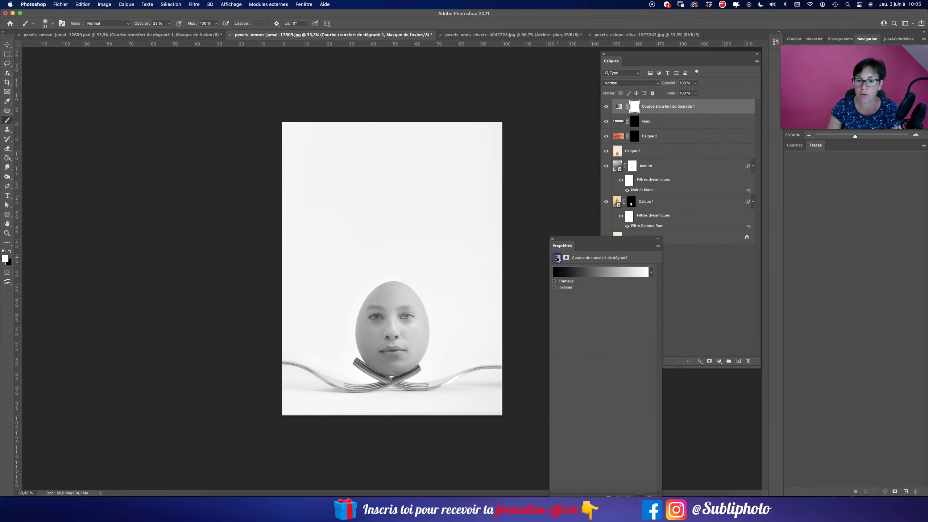
{"action": "left_click", "coordinate": [561, 273]}
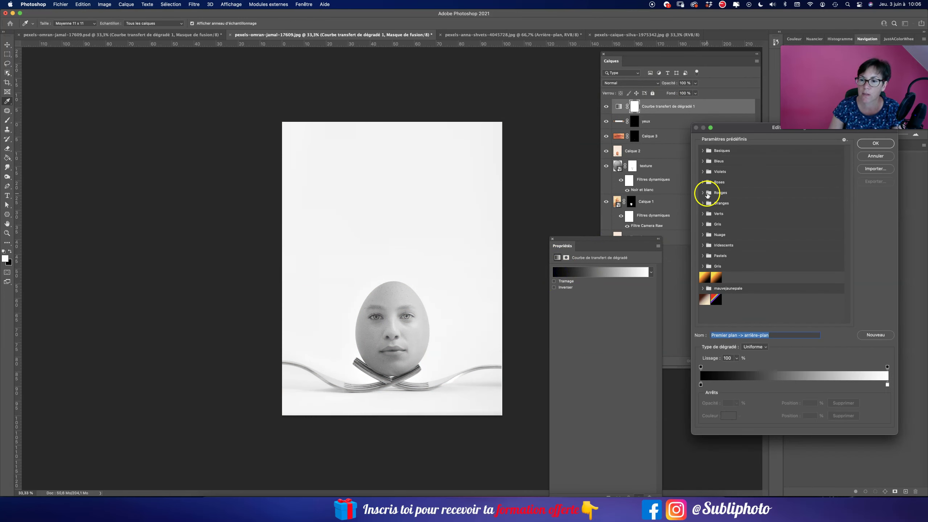
{"action": "left_click", "coordinate": [703, 182]}
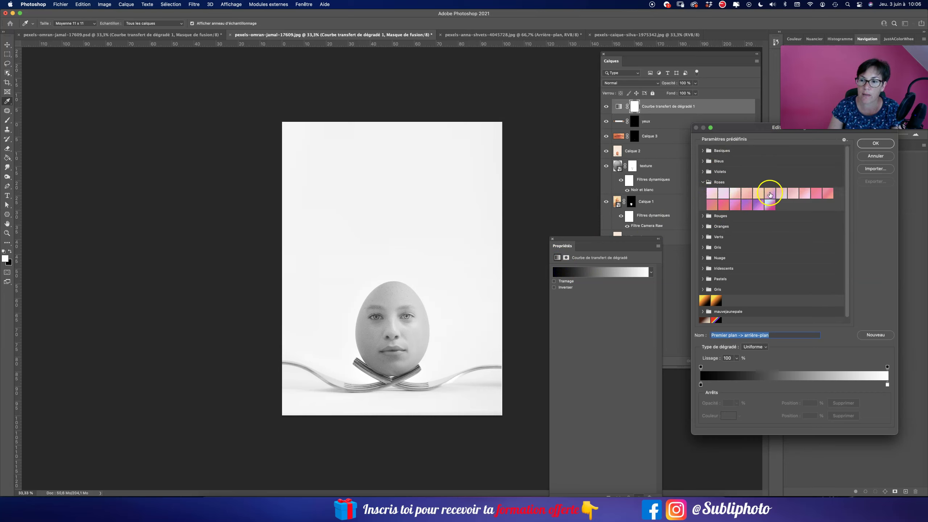
{"action": "left_click", "coordinate": [770, 194]}
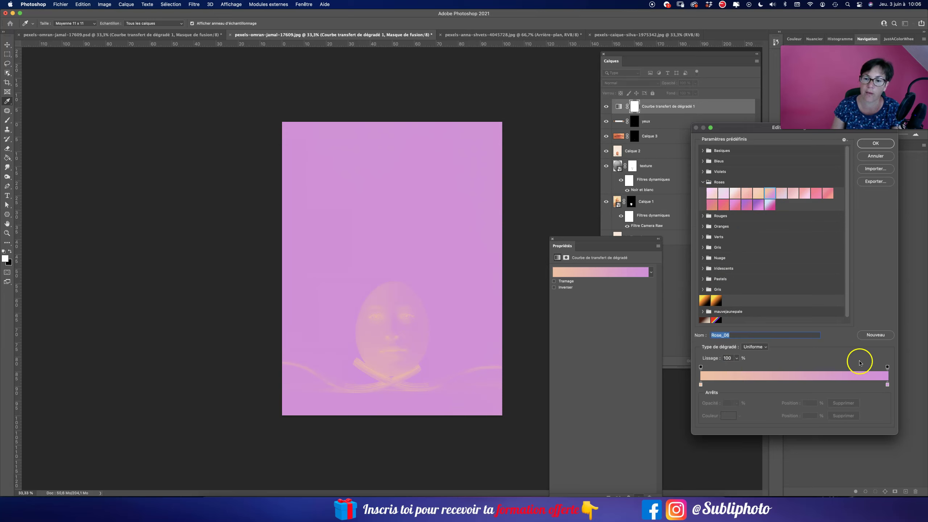
{"action": "left_click", "coordinate": [876, 143]}
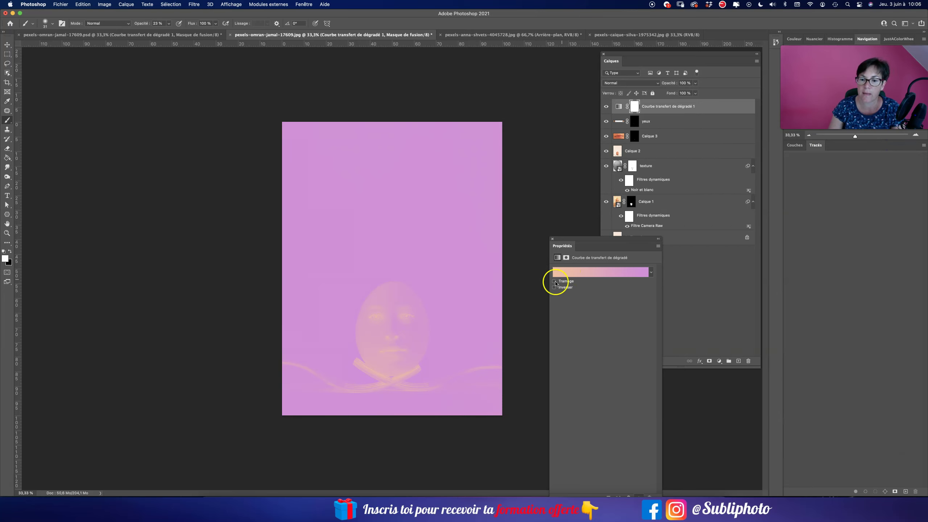
{"action": "left_click", "coordinate": [554, 287]}
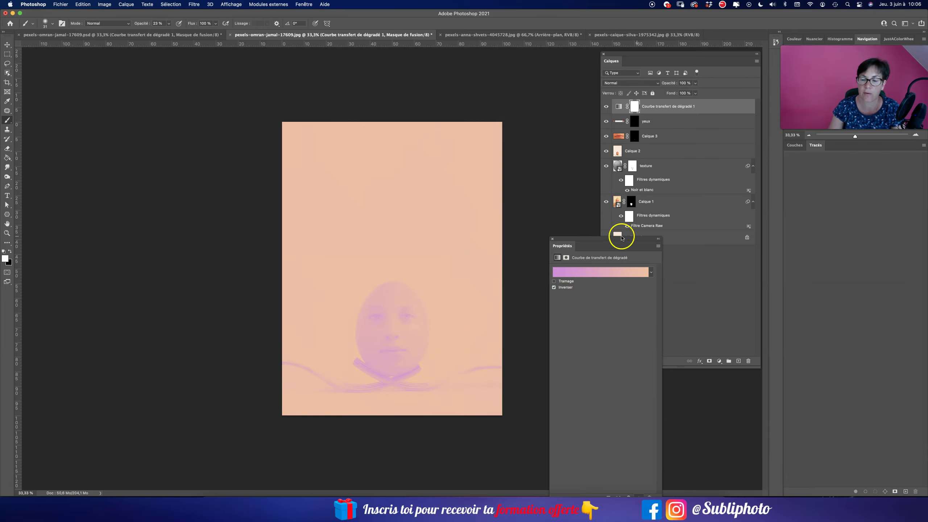
{"action": "left_click", "coordinate": [553, 240]}
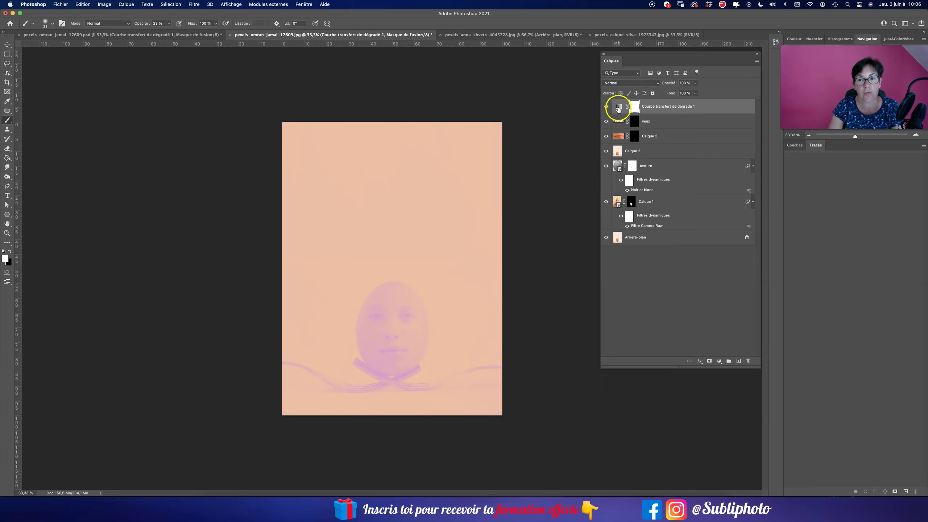
Step: Blend the gradient map in Lumière tamisée, leave it hidden, and toggle yeux to compare
{"action": "left_click", "coordinate": [622, 84]}
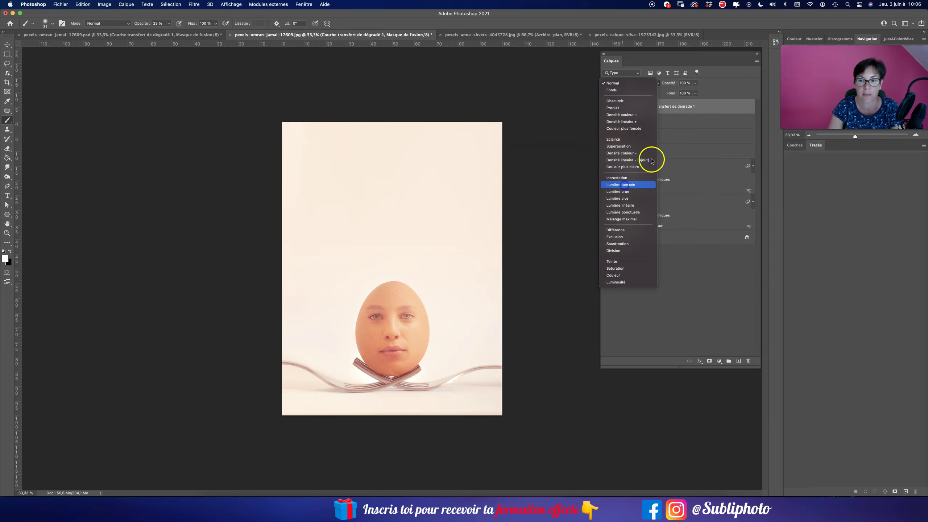
{"action": "left_click", "coordinate": [696, 83]}
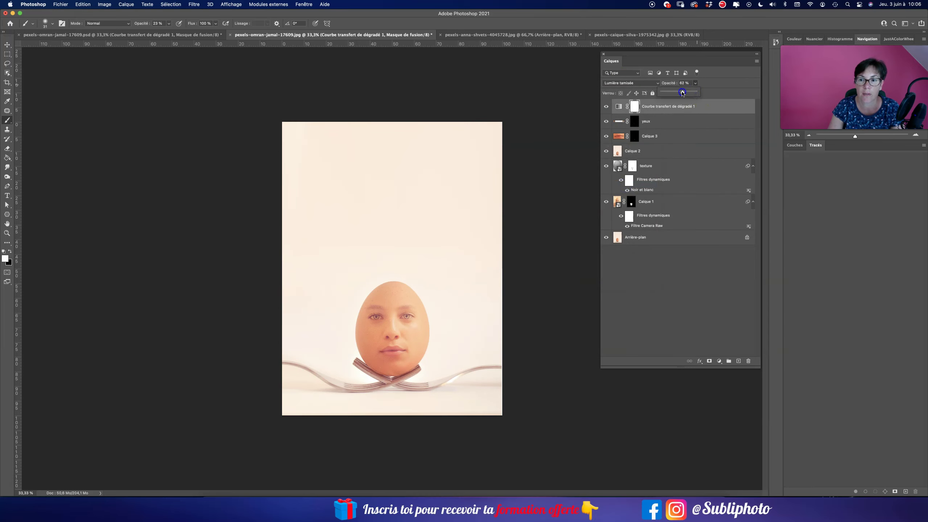
{"action": "left_click", "coordinate": [607, 106]}
{"action": "left_click", "coordinate": [606, 106]}
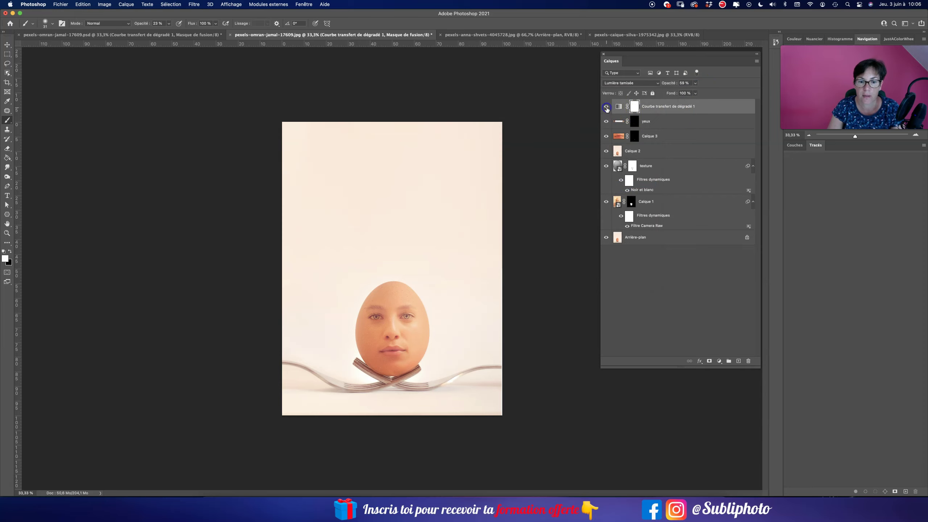
{"action": "left_click", "coordinate": [606, 106]}
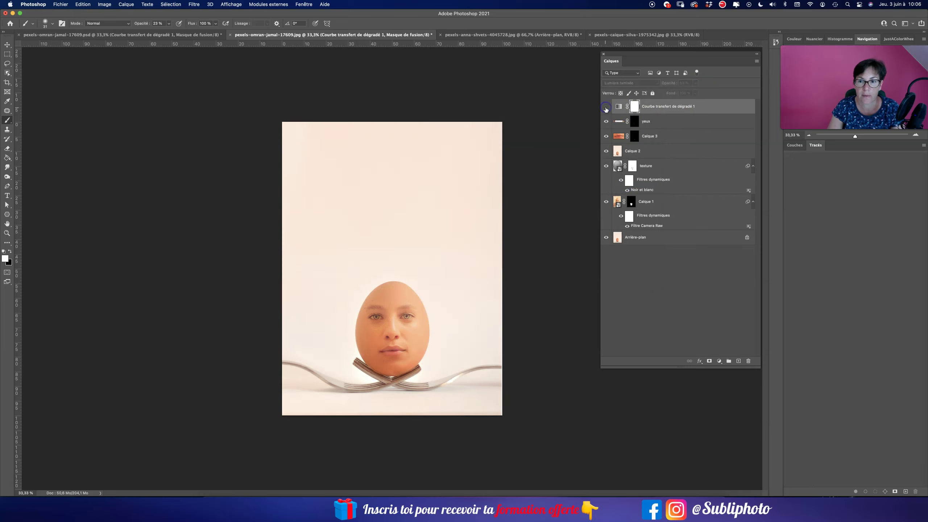
{"action": "left_click", "coordinate": [654, 121]}
{"action": "left_click", "coordinate": [606, 121]}
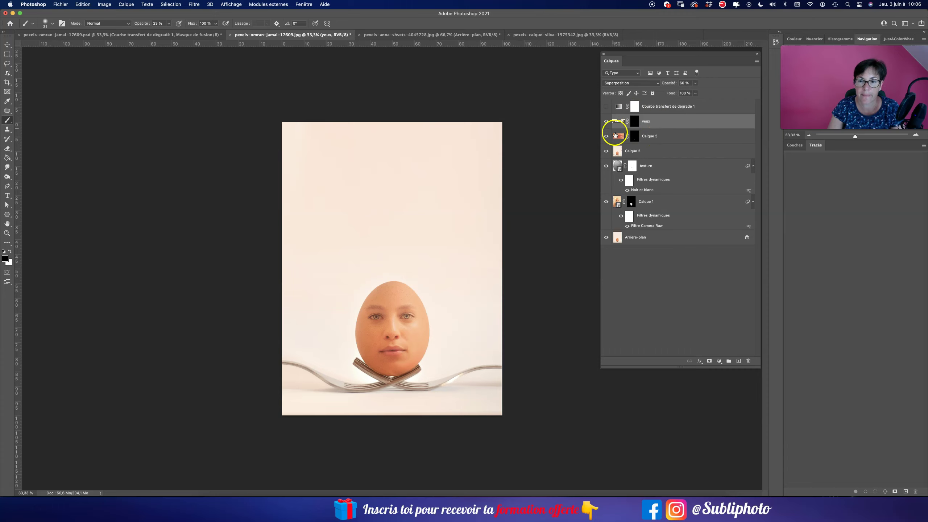
{"action": "left_click", "coordinate": [606, 121]}
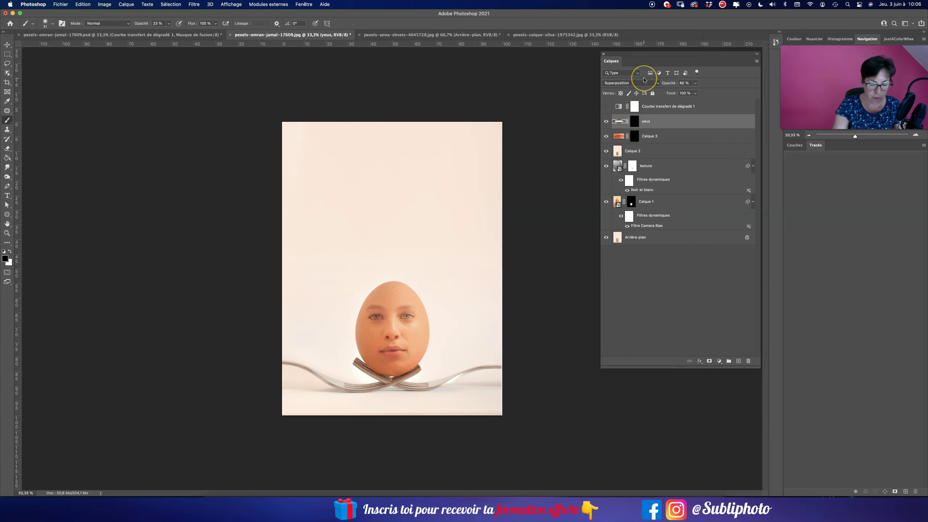
Step: Stamp all visible layers into a new layer and average it to one peach tone
{"action": "key", "text": "ctrl+shift+alt+e"}
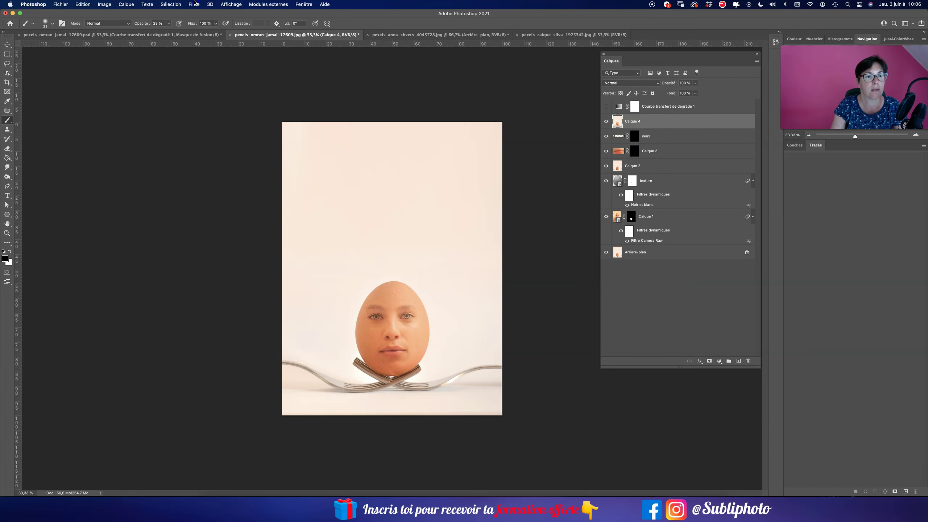
{"action": "left_click", "coordinate": [194, 4]}
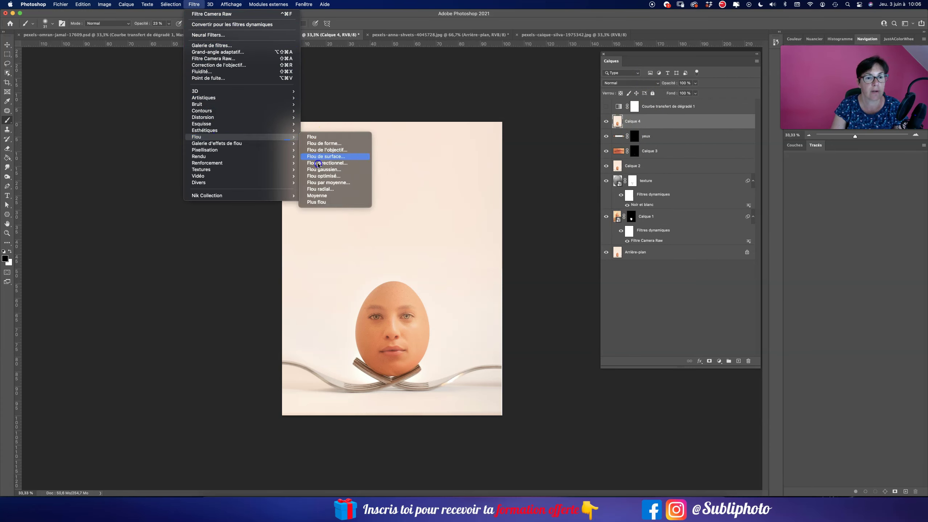
{"action": "left_click", "coordinate": [318, 195]}
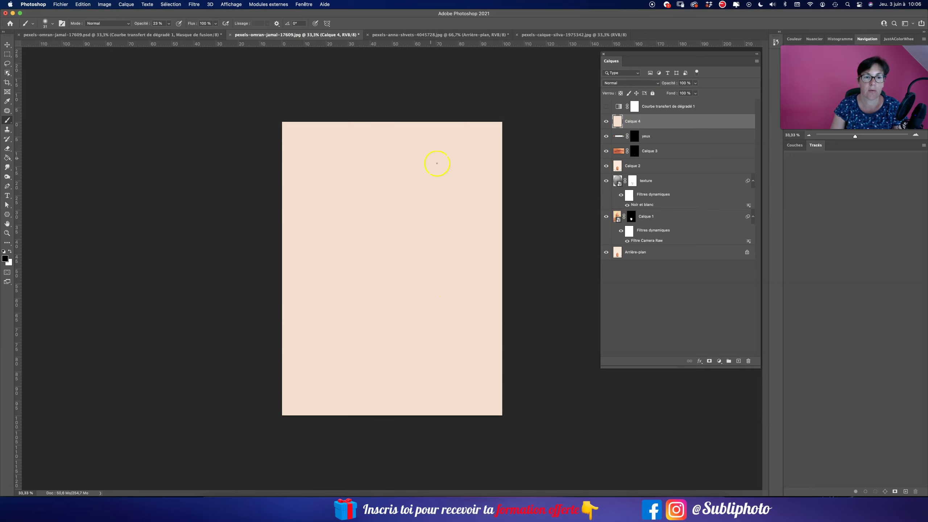
Step: Set Calque 4 to Couleur blend mode at 16% opacity and show the pink gradient map
{"action": "left_click", "coordinate": [611, 84]}
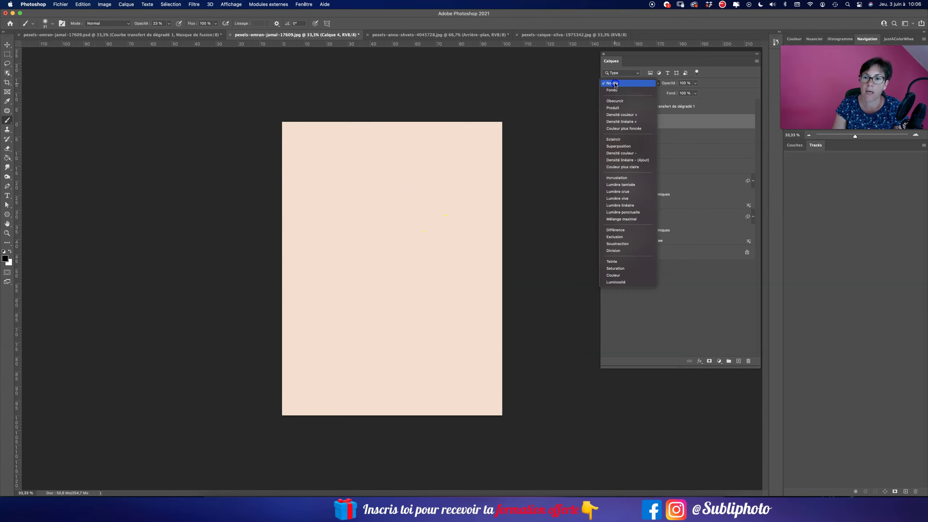
{"action": "left_click", "coordinate": [613, 275]}
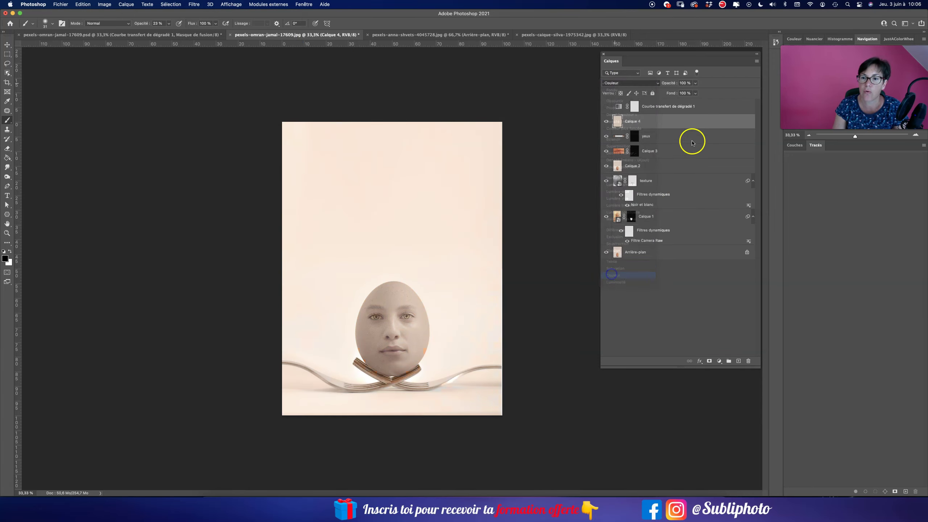
{"action": "left_click", "coordinate": [696, 83]}
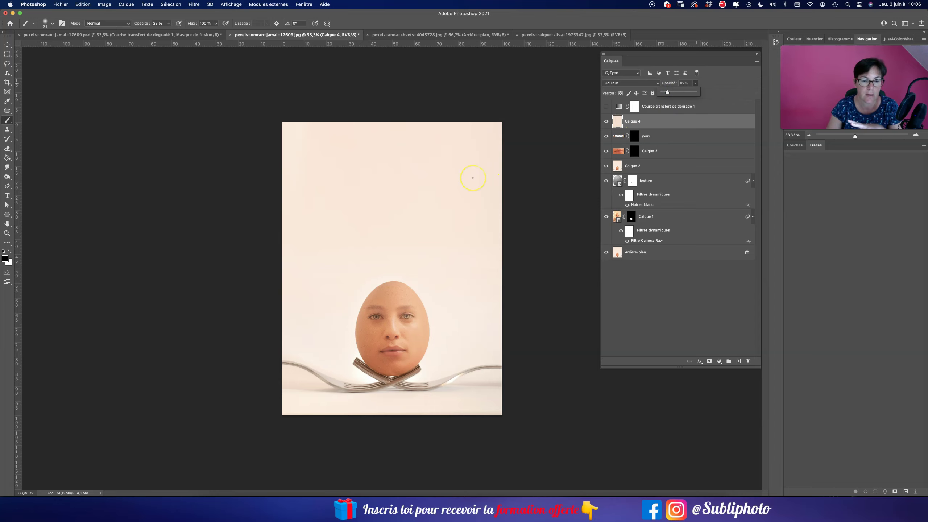
{"action": "left_click", "coordinate": [675, 121]}
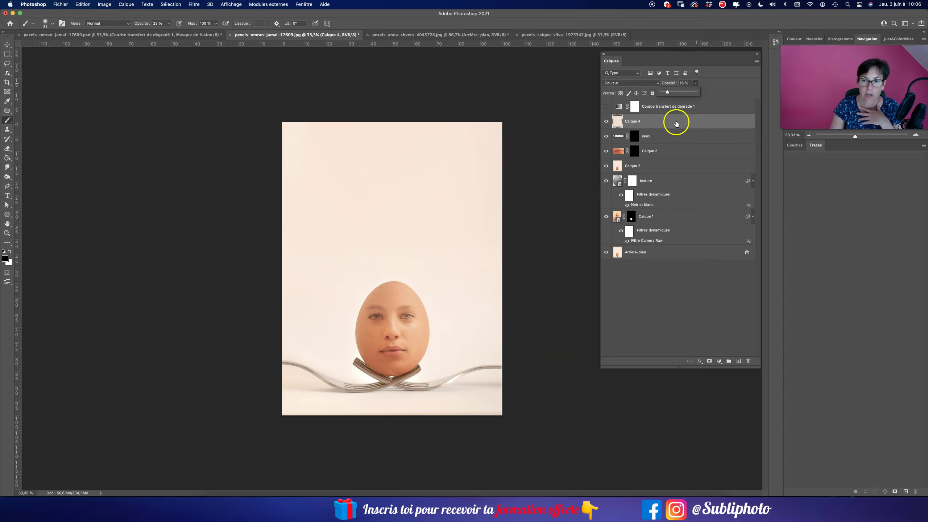
{"action": "left_click", "coordinate": [606, 106]}
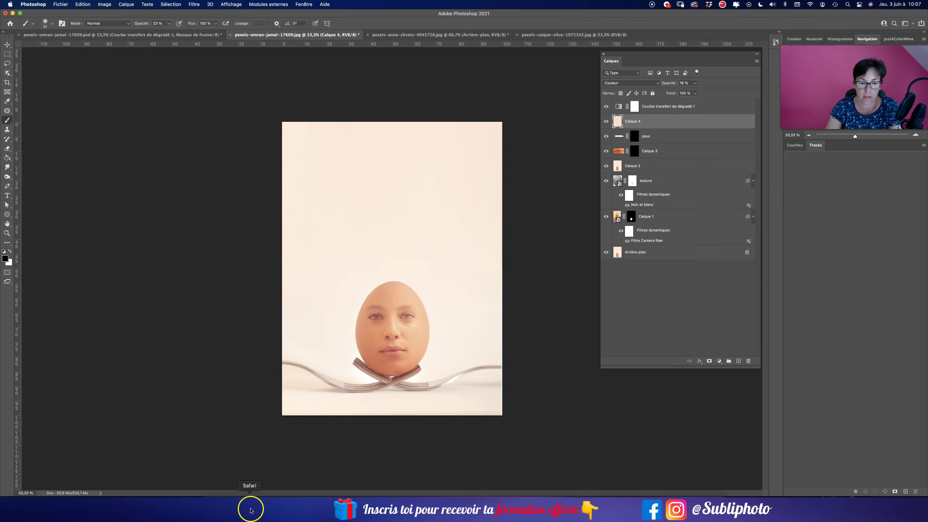
Step: Open freepng.fr in a new Safari tab, then minimize Safari to return to Photoshop
{"action": "left_click", "coordinate": [250, 508]}
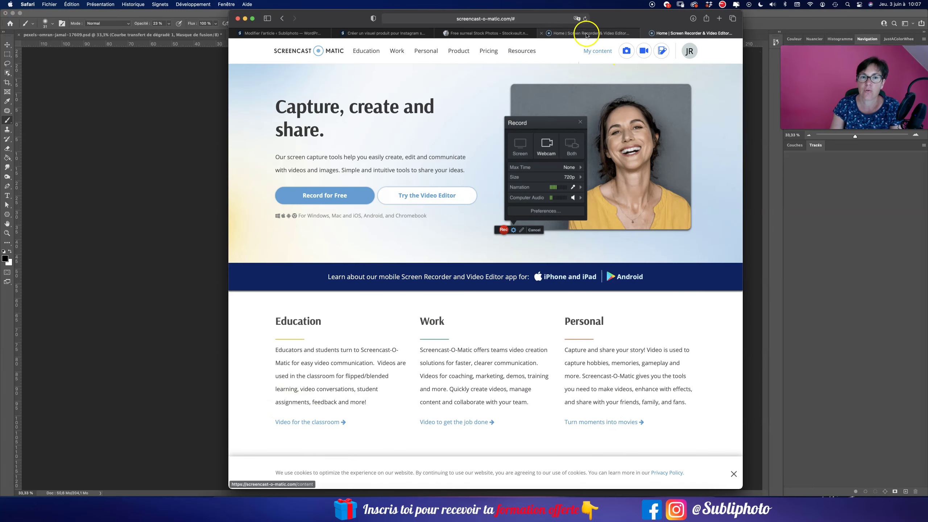
{"action": "left_click", "coordinate": [719, 18]}
{"action": "type", "text": "freepng.fr"}
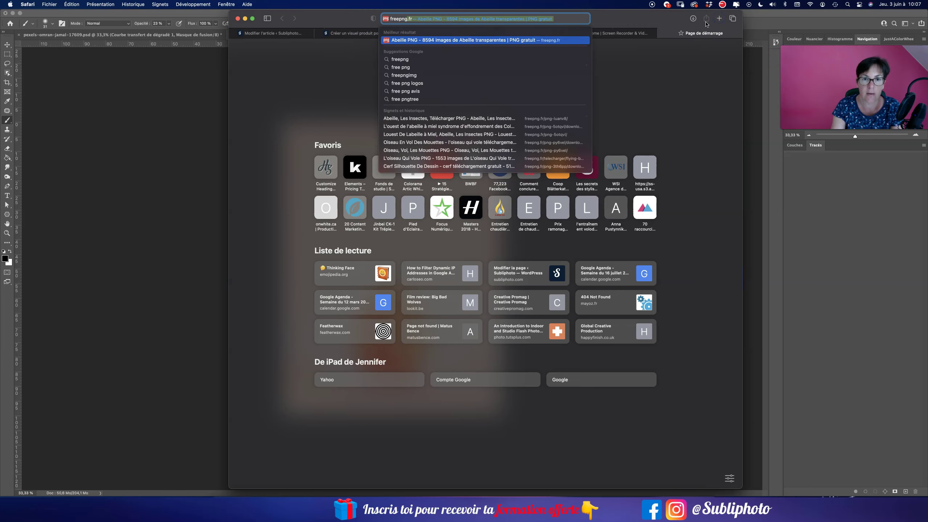
{"action": "key", "text": "Return"}
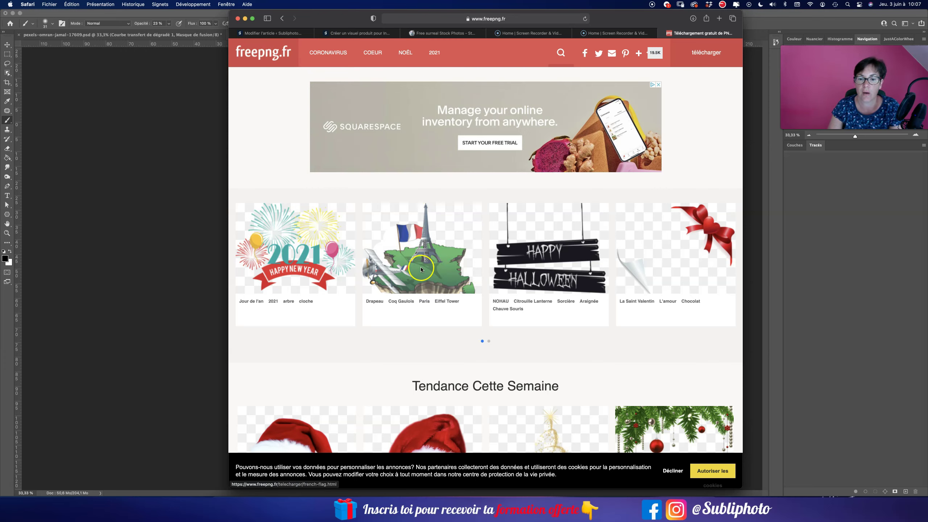
{"action": "left_click", "coordinate": [245, 19]}
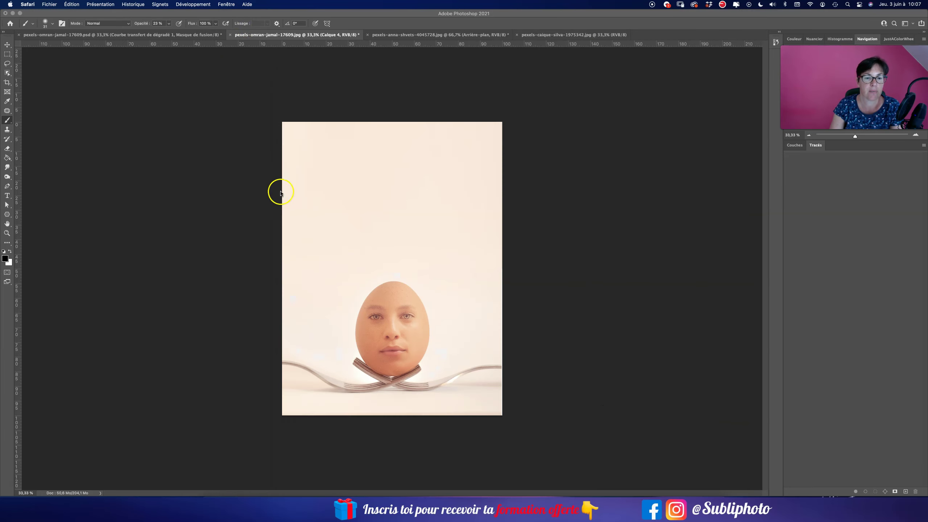
Step: Place the pink feather PNG as an embedded layer in the composite
{"action": "left_click", "coordinate": [50, 5]}
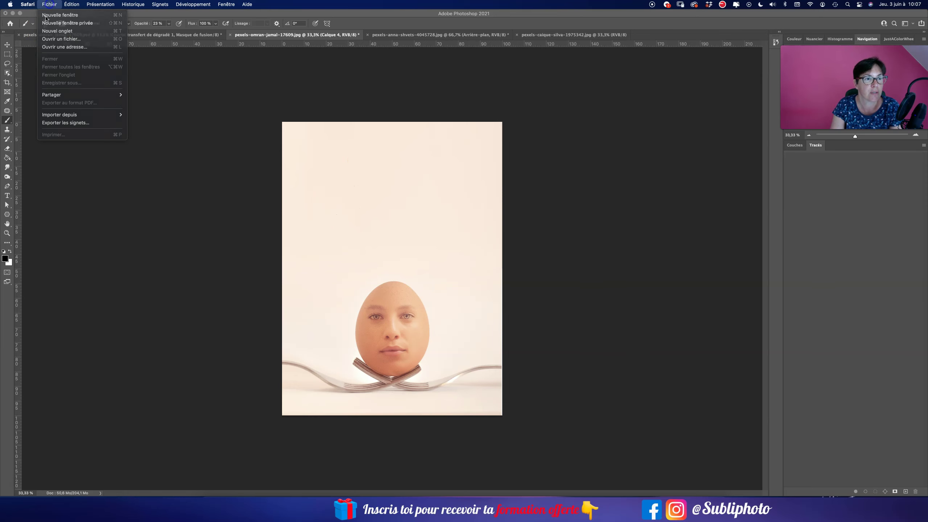
{"action": "left_click", "coordinate": [55, 14]}
{"action": "left_click", "coordinate": [60, 4]}
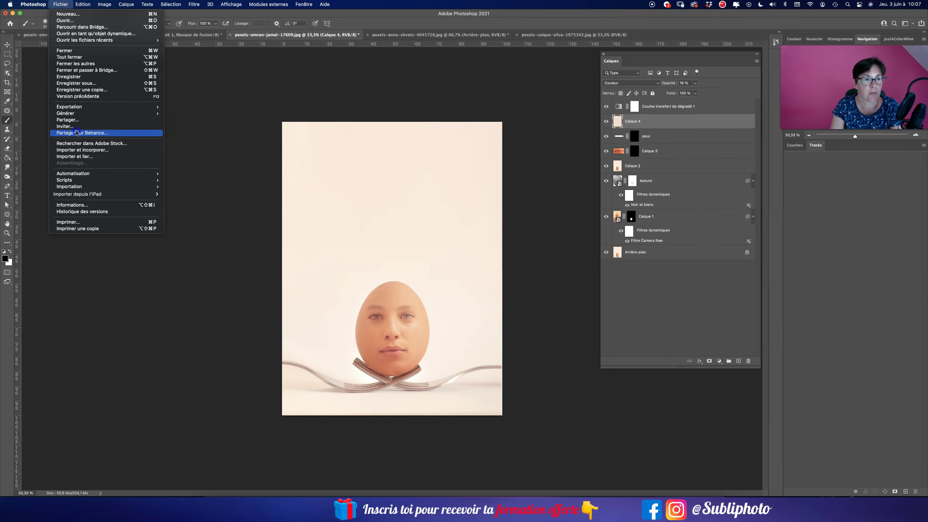
{"action": "key", "text": "Escape"}
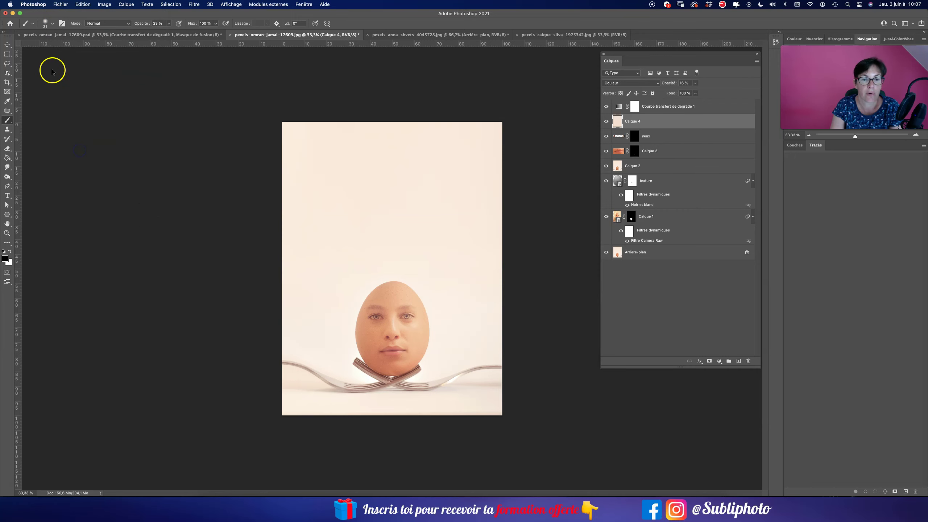
{"action": "key", "text": "ctrl+shift+p"}
{"action": "left_click", "coordinate": [276, 103]}
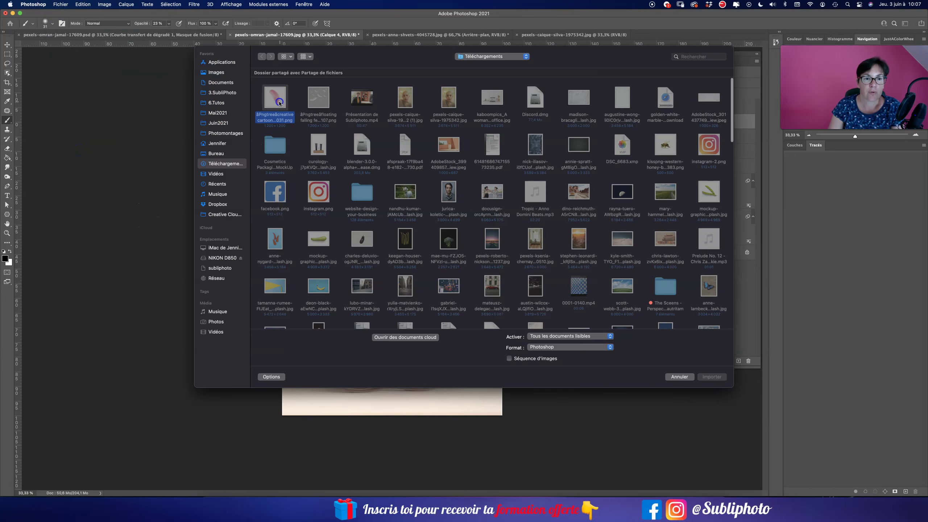
{"action": "left_click", "coordinate": [712, 377]}
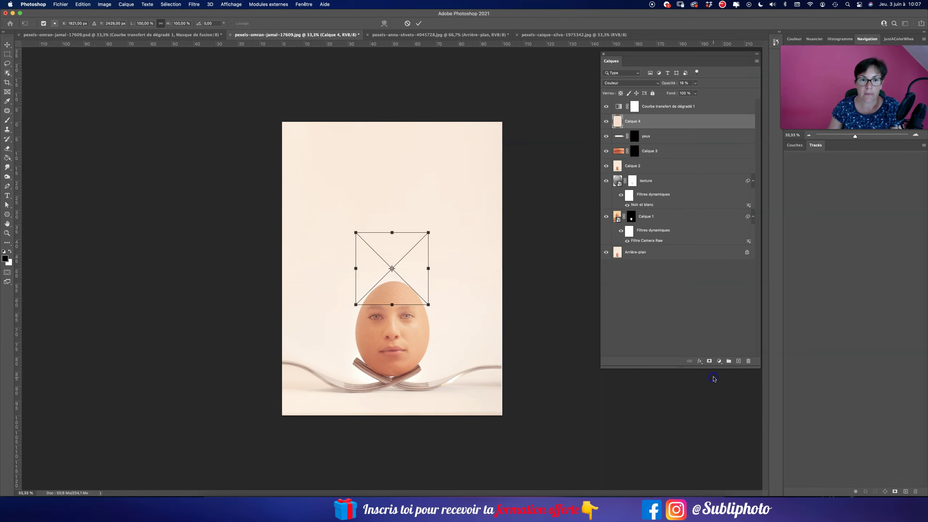
Step: Rotate the feather about 84° and position it just above the egg
{"action": "left_click_drag", "start_coordinate": [434, 230], "coordinate": [438, 303]}
{"action": "left_click_drag", "start_coordinate": [420, 265], "coordinate": [463, 248]}
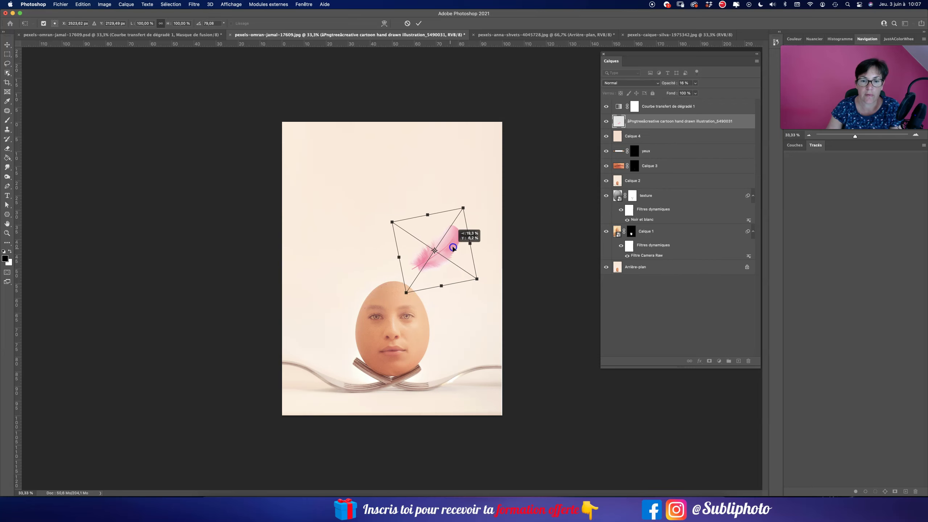
{"action": "key", "text": "Return"}
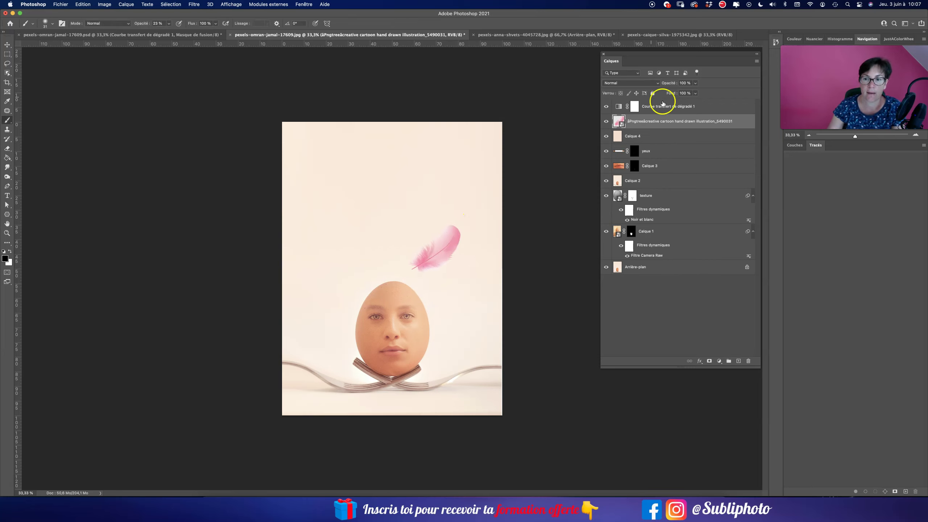
Step: Apply a Motion Blur smart filter to the feather with angle 81° and distance 21 pixels
{"action": "key", "text": "b"}
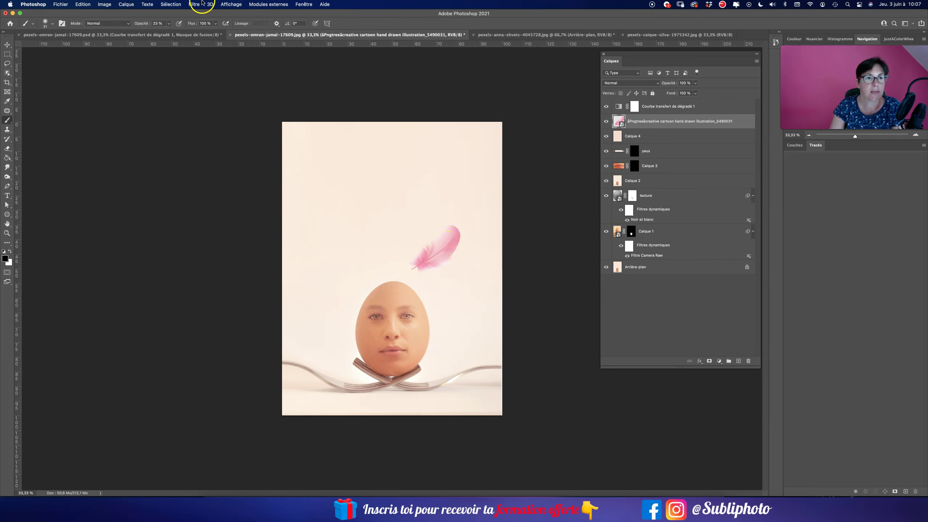
{"action": "left_click", "coordinate": [196, 7]}
{"action": "mouse_move", "coordinate": [211, 136]}
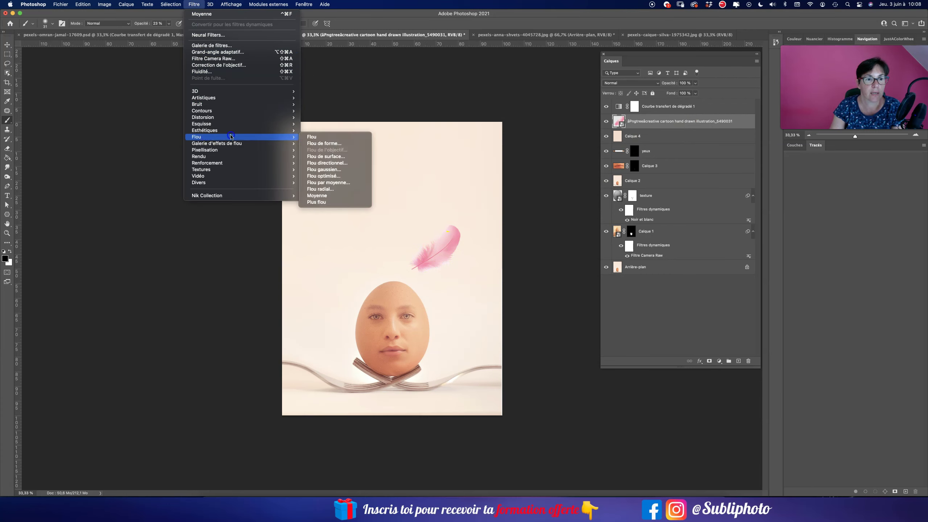
{"action": "left_click", "coordinate": [324, 163]}
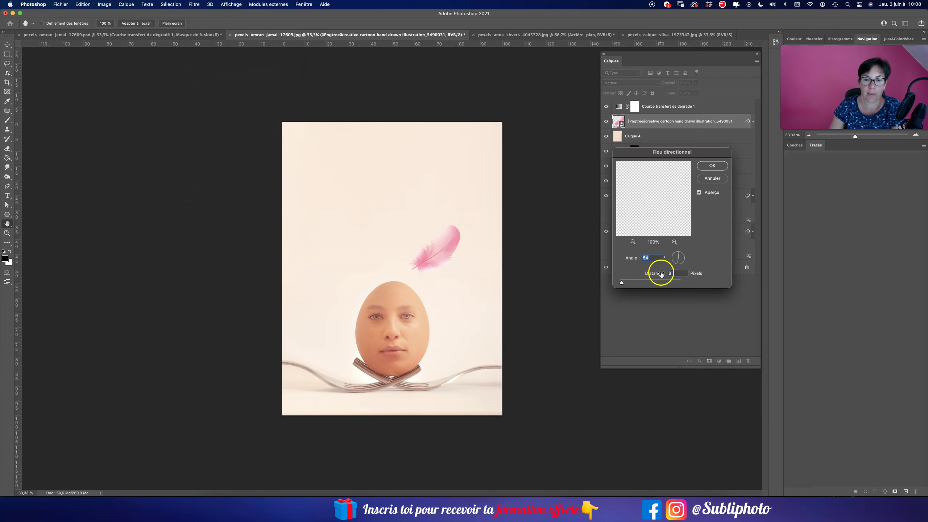
{"action": "left_click_drag", "start_coordinate": [625, 284], "coordinate": [624, 283]}
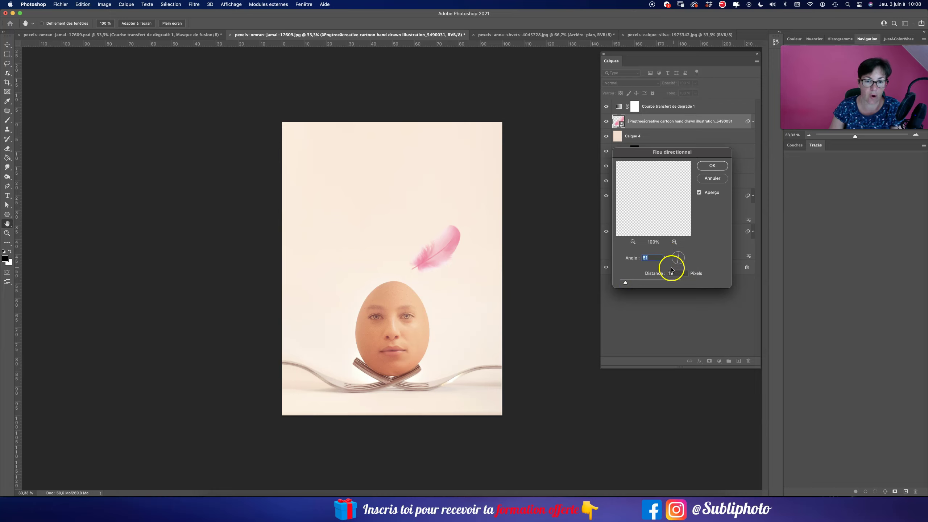
{"action": "left_click_drag", "start_coordinate": [625, 283], "coordinate": [628, 284]}
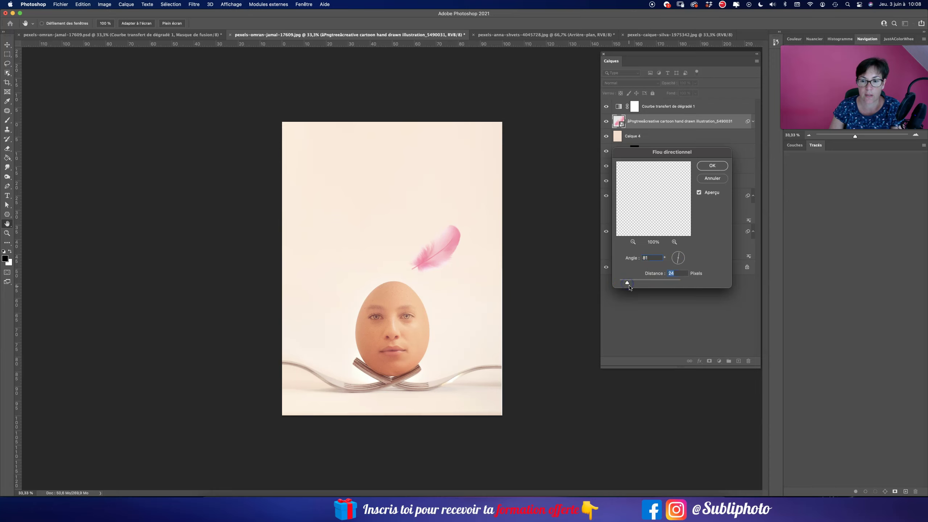
{"action": "left_click_drag", "start_coordinate": [627, 283], "coordinate": [626, 283]}
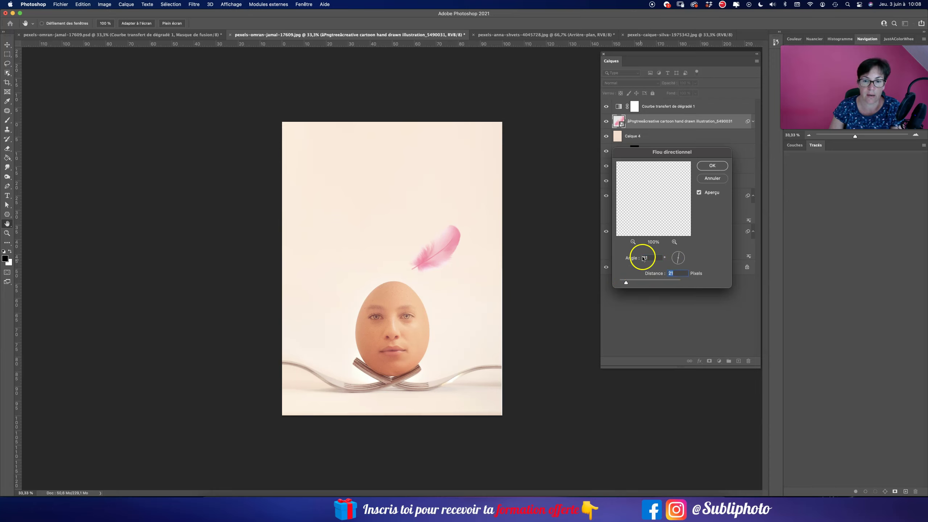
{"action": "left_click", "coordinate": [712, 166]}
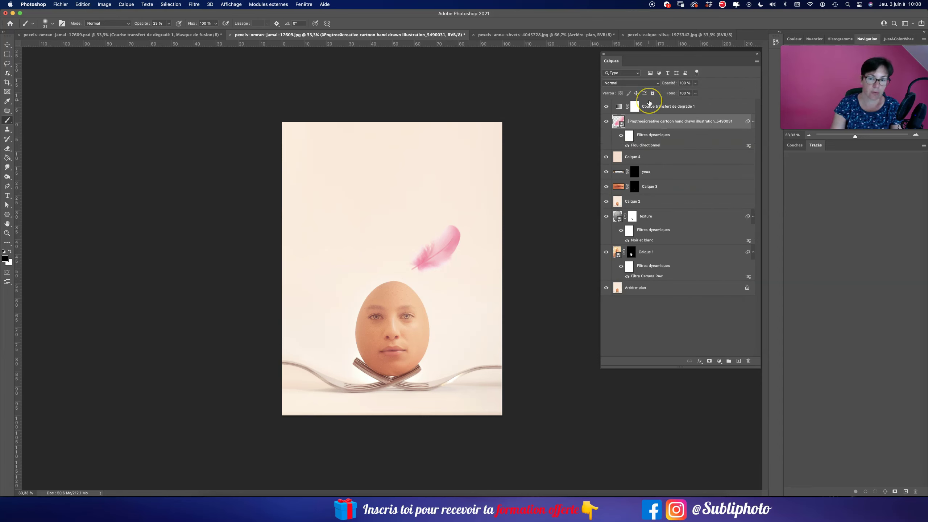
Step: Duplicate the feather, rotate it, move it beside the egg's left side and scale to 78%
{"action": "key", "text": "ctrl+j"}
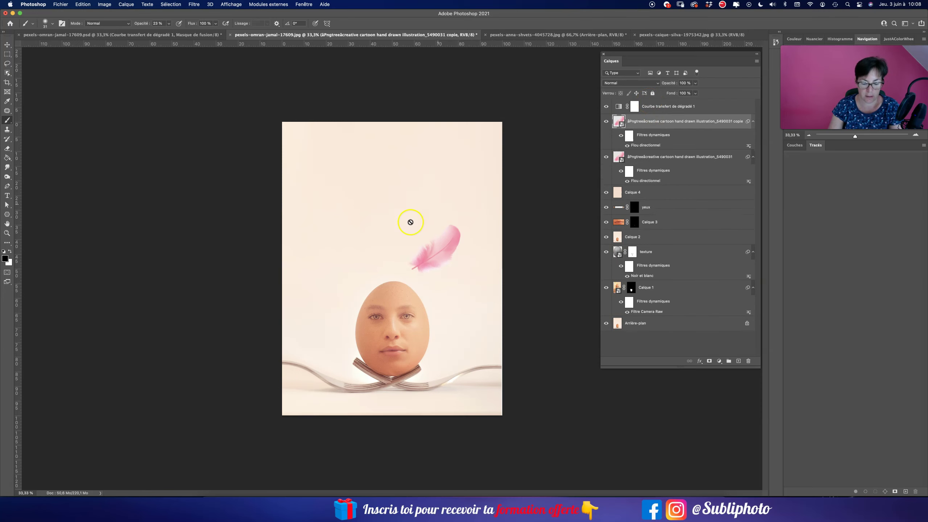
{"action": "key", "text": "ctrl+t"}
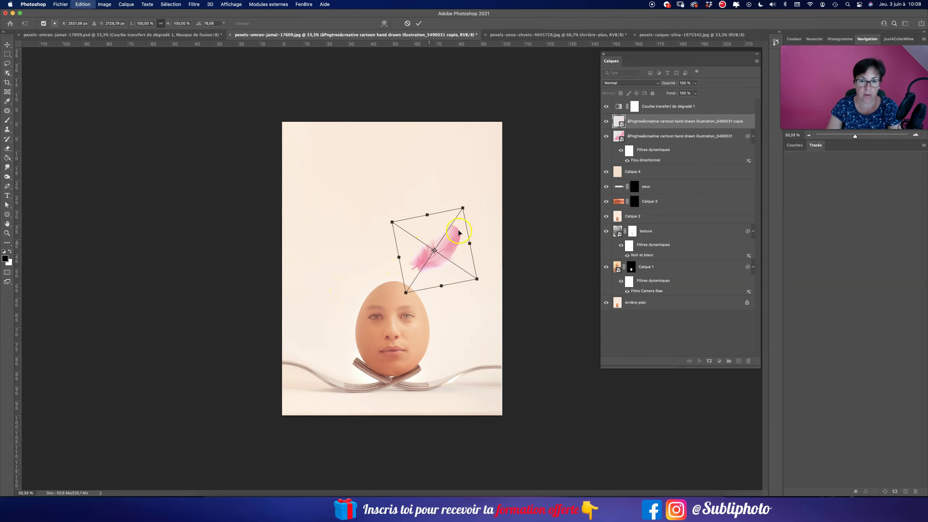
{"action": "left_click_drag", "start_coordinate": [474, 201], "coordinate": [485, 256]}
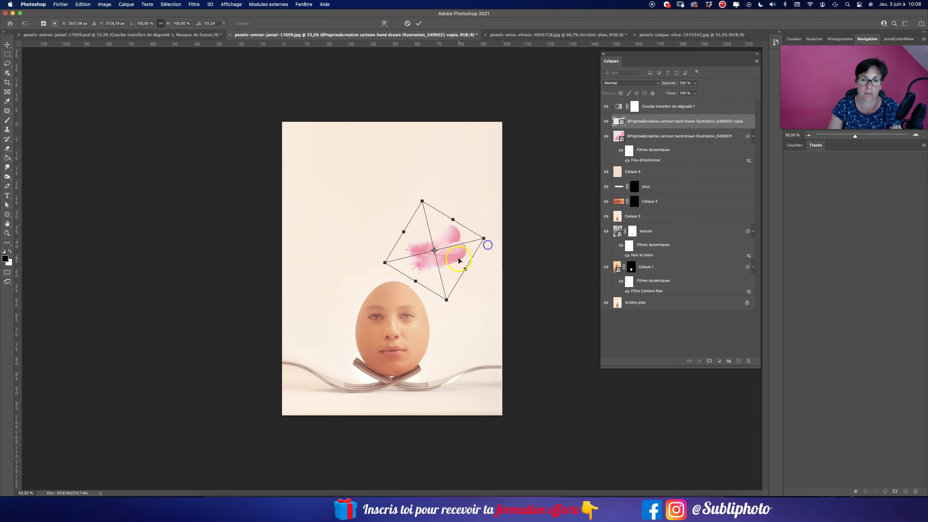
{"action": "left_click_drag", "start_coordinate": [439, 237], "coordinate": [331, 289]}
{"action": "left_click_drag", "start_coordinate": [314, 253], "coordinate": [320, 275]}
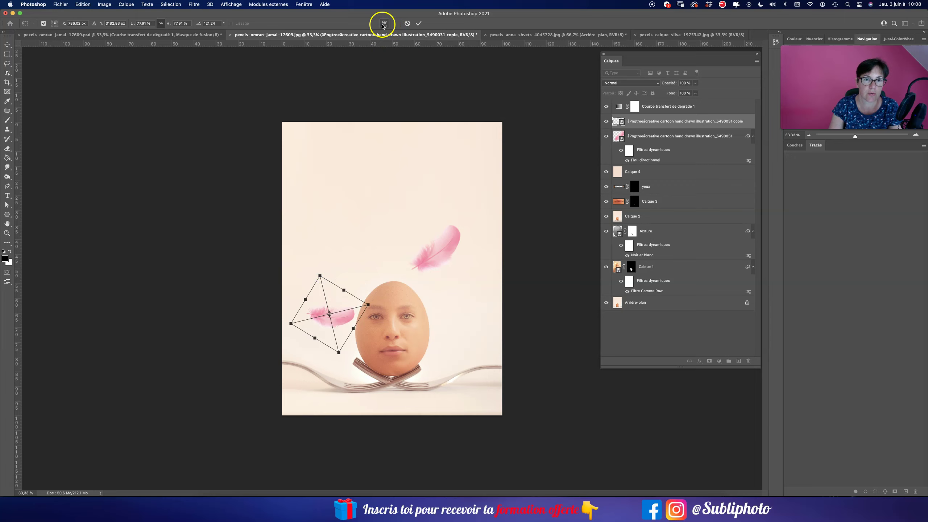
Step: Warp the copied feather's shape and commit the transform
{"action": "left_click", "coordinate": [384, 24]}
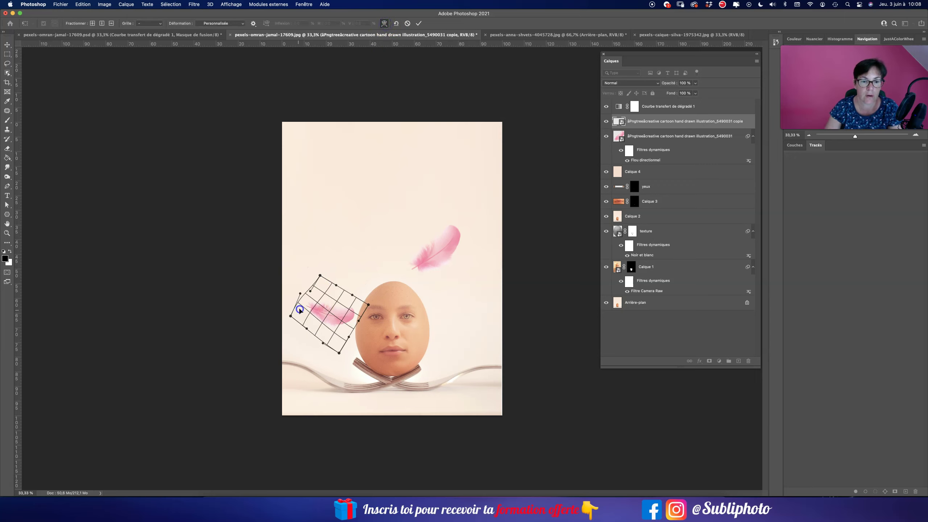
{"action": "mouse_move", "coordinate": [300, 310]}
{"action": "left_mouse_down"}
{"action": "mouse_move", "coordinate": [326, 323]}
{"action": "mouse_move", "coordinate": [319, 289]}
{"action": "left_mouse_up"}
{"action": "left_click_drag", "start_coordinate": [368, 305], "coordinate": [367, 300]}
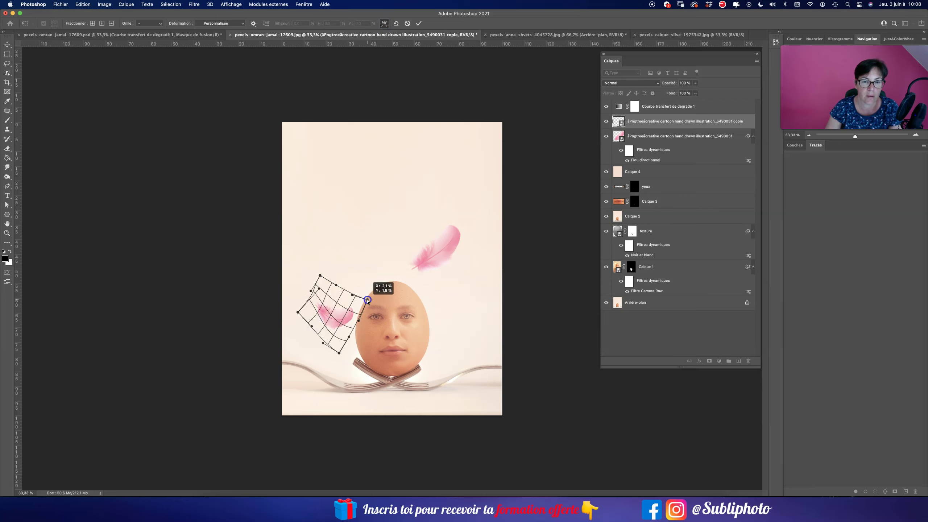
{"action": "left_click", "coordinate": [419, 23]}
{"action": "key", "text": "b"}
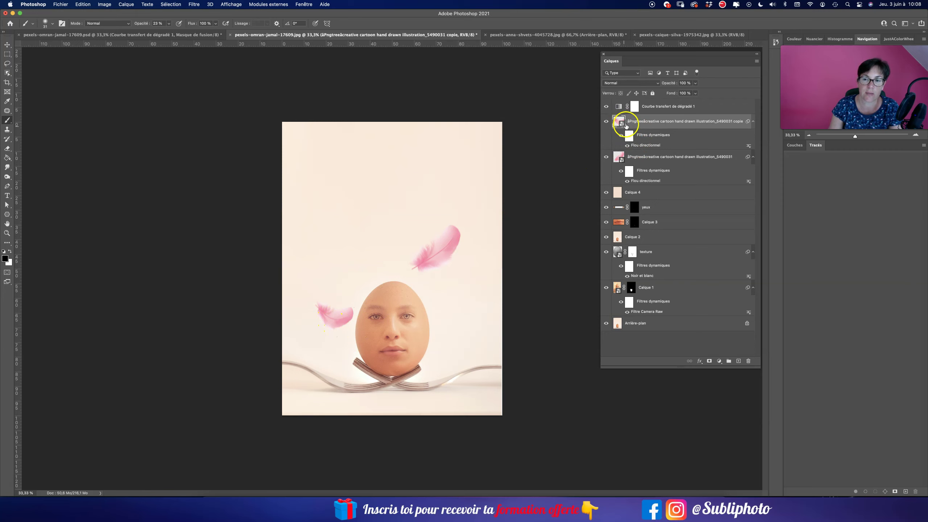
Step: Lower the copied feather's Motion Blur distance from 21 to 17 pixels
{"action": "double_click", "coordinate": [641, 145]}
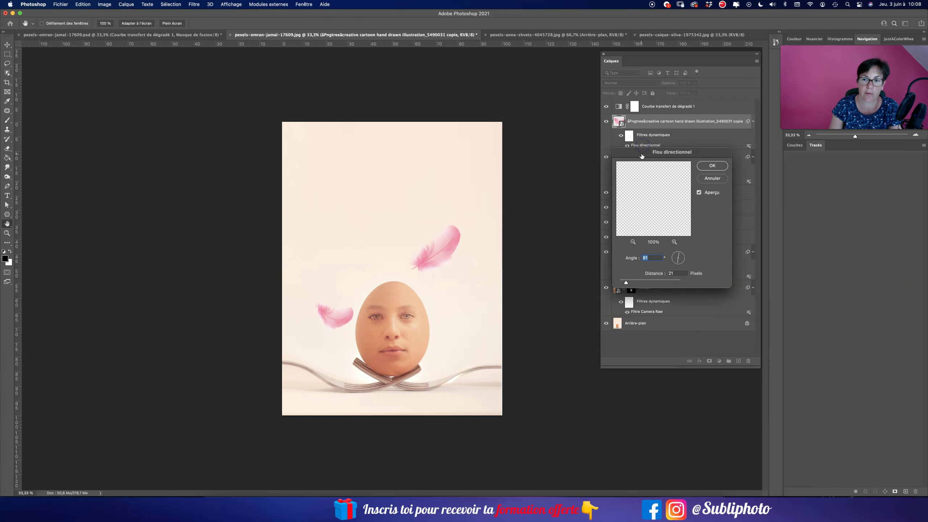
{"action": "left_click_drag", "start_coordinate": [626, 282], "coordinate": [624, 283]}
{"action": "left_click", "coordinate": [713, 166]}
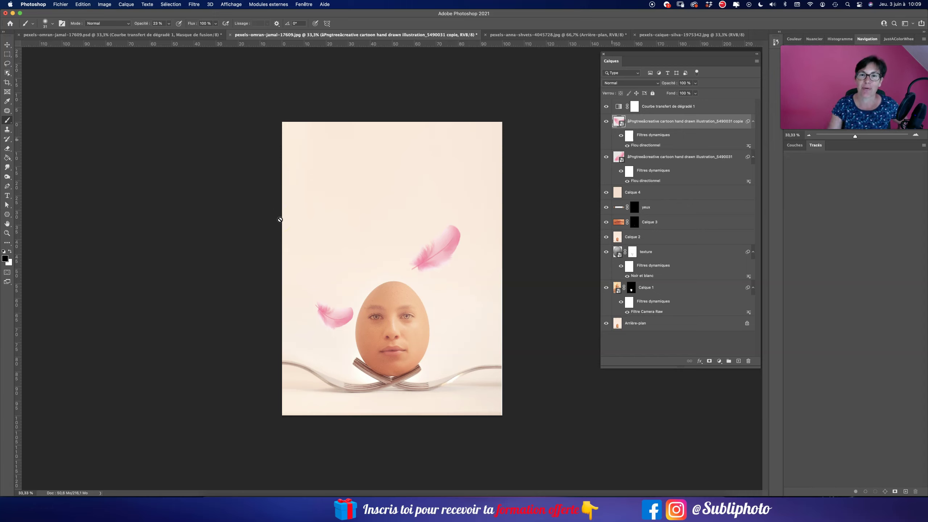
{"action": "left_click", "coordinate": [273, 235]}
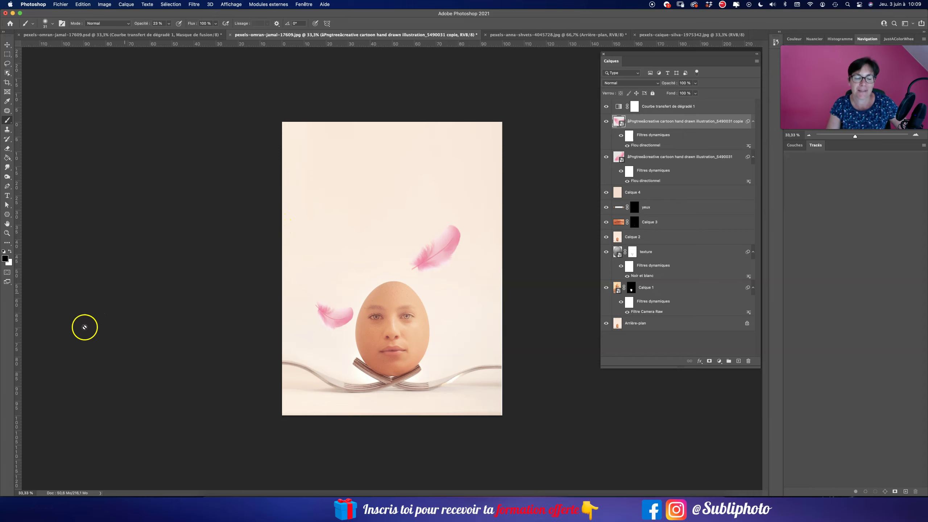